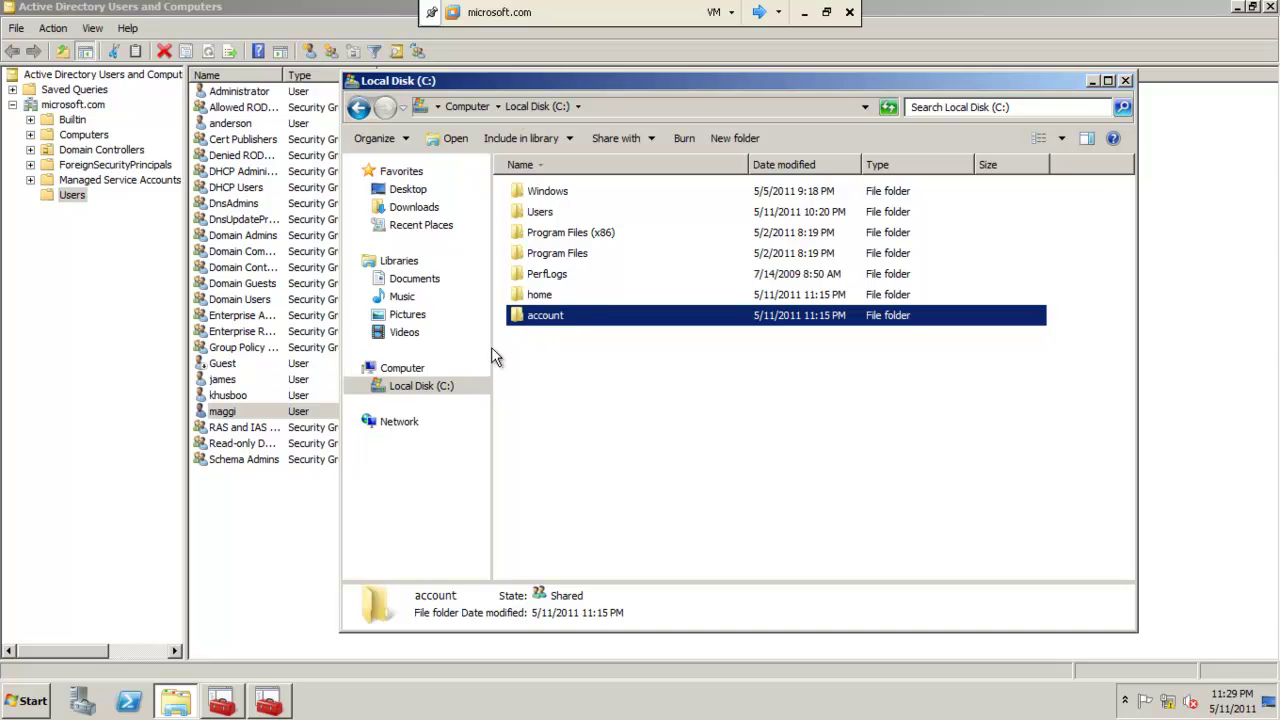
Close the Local Disk (C:) Explorer window to return to the Active Directory users list.
left_click(1125, 80)
Select the three user accounts below Guest and open their shared Properties on the Profile tab.
right_click(385, 408)
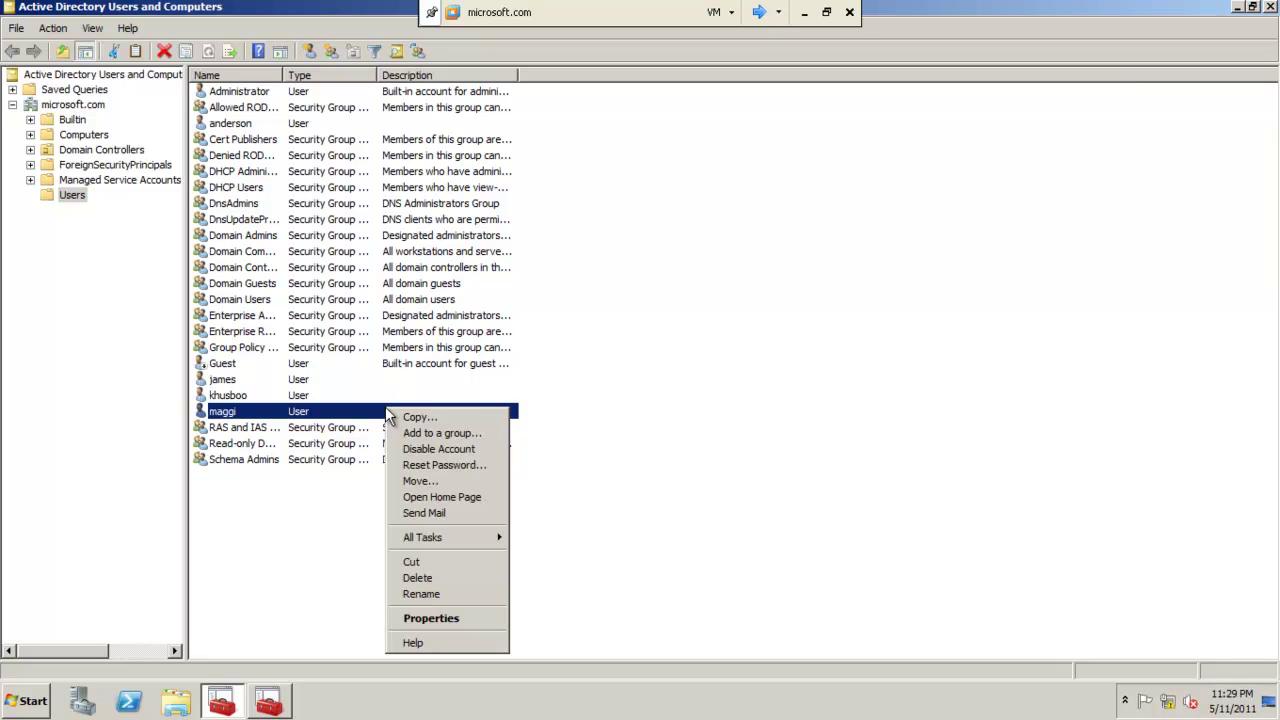
left_click(303, 380)
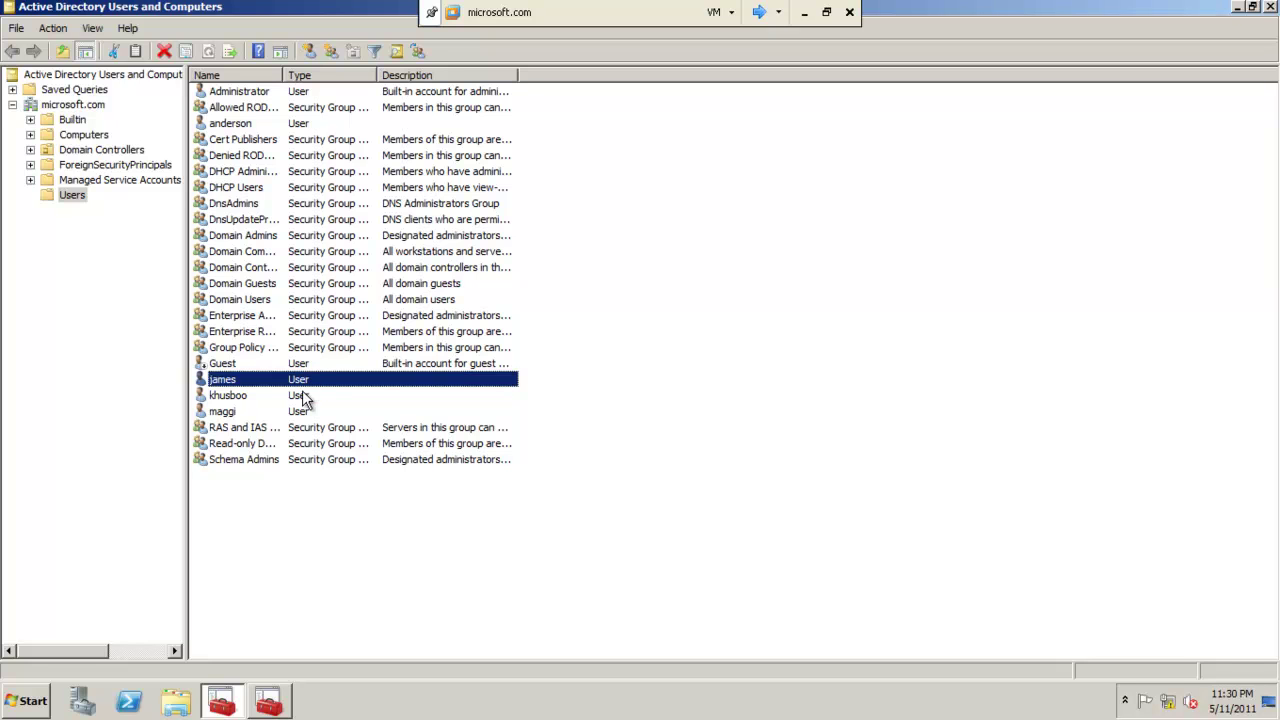
left_click(305, 395, "ctrl")
left_click(302, 412, "ctrl")
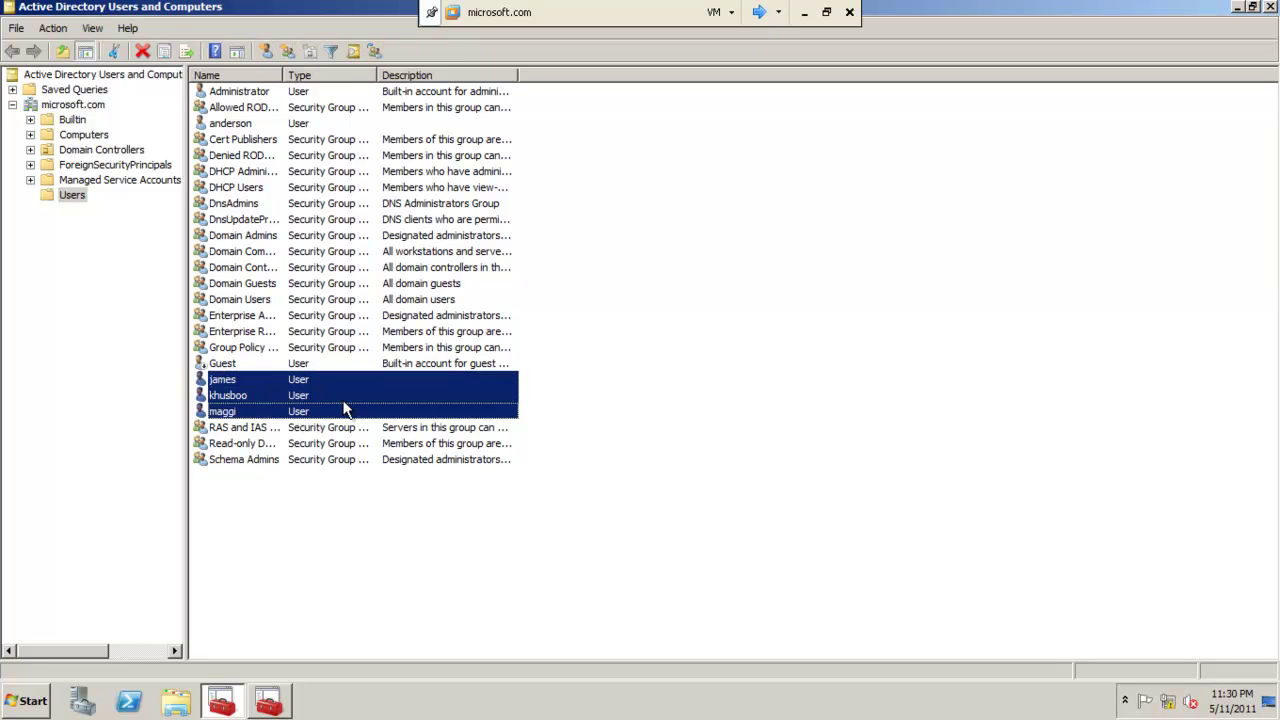
right_click(372, 397)
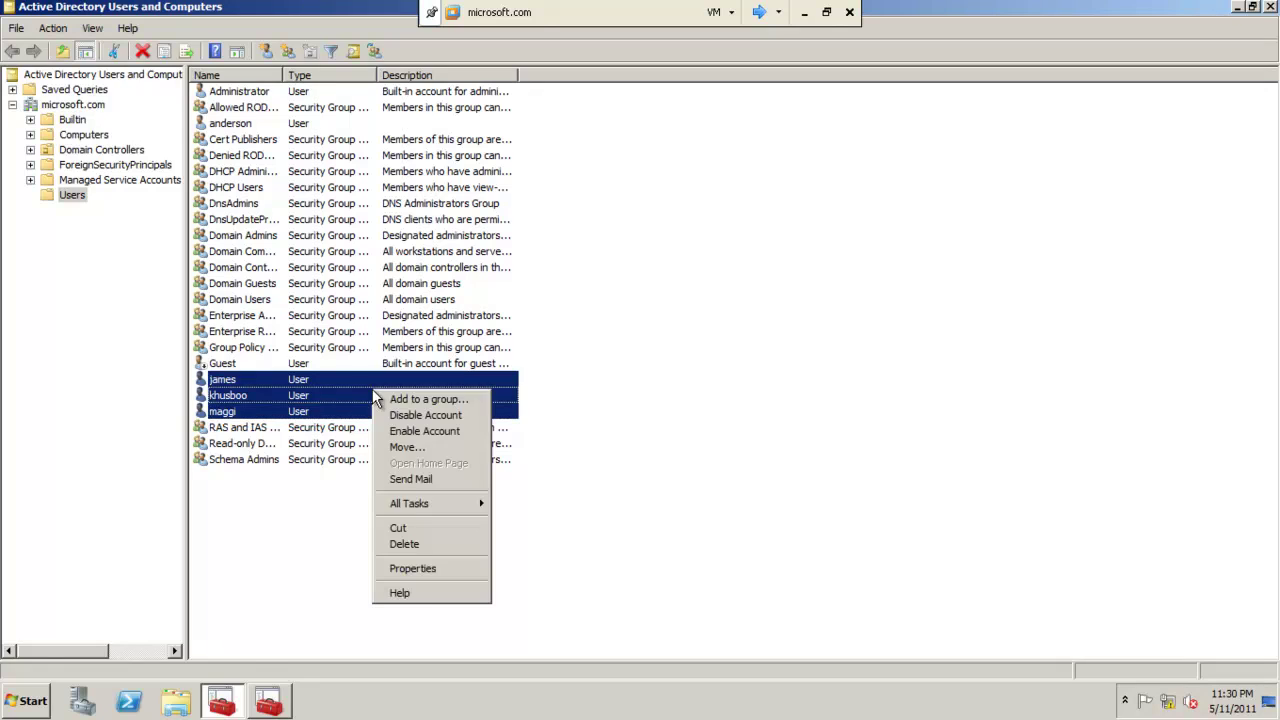
left_click(420, 572)
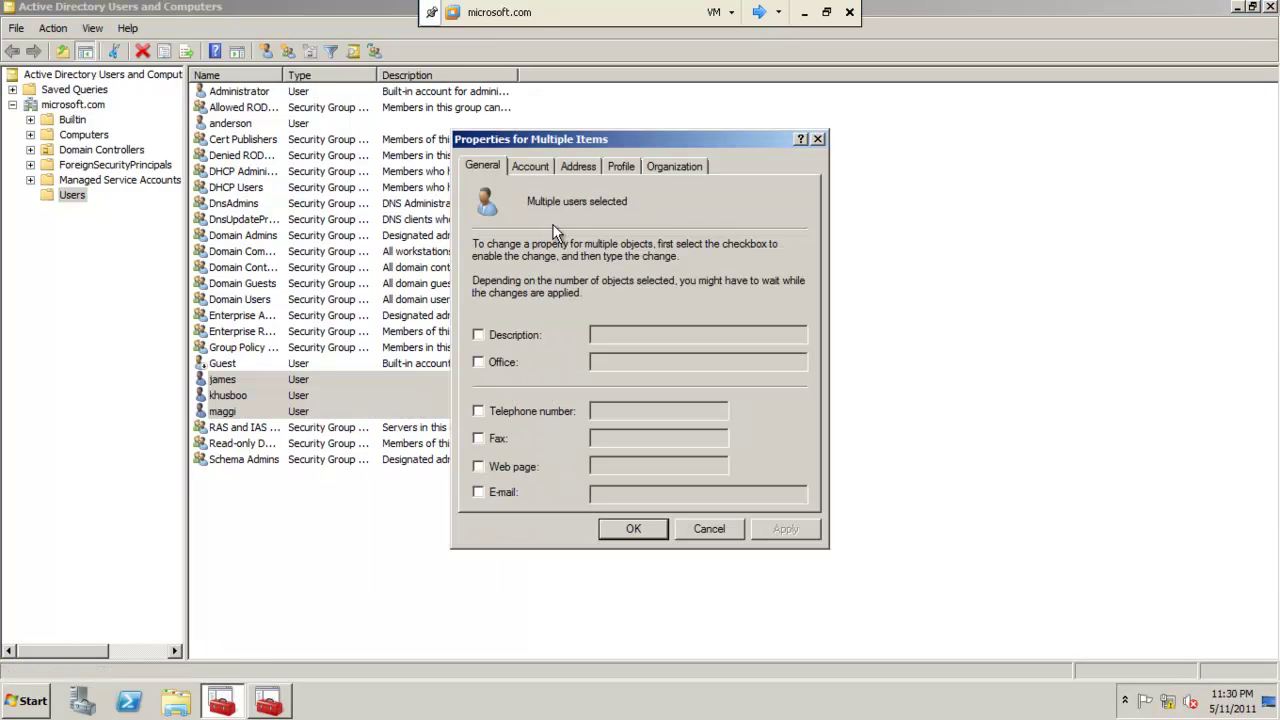
left_click(625, 166)
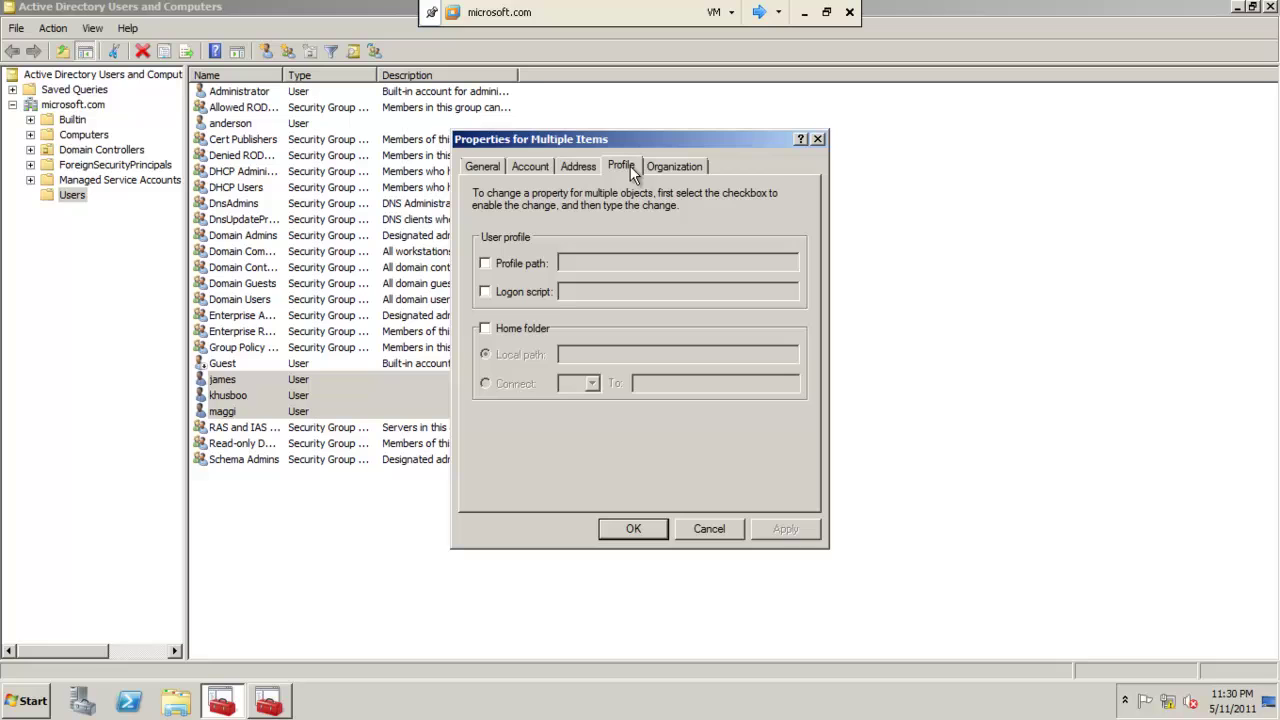
Enable Profile path and enter \\win\account\%username% for the three users.
left_click(535, 264)
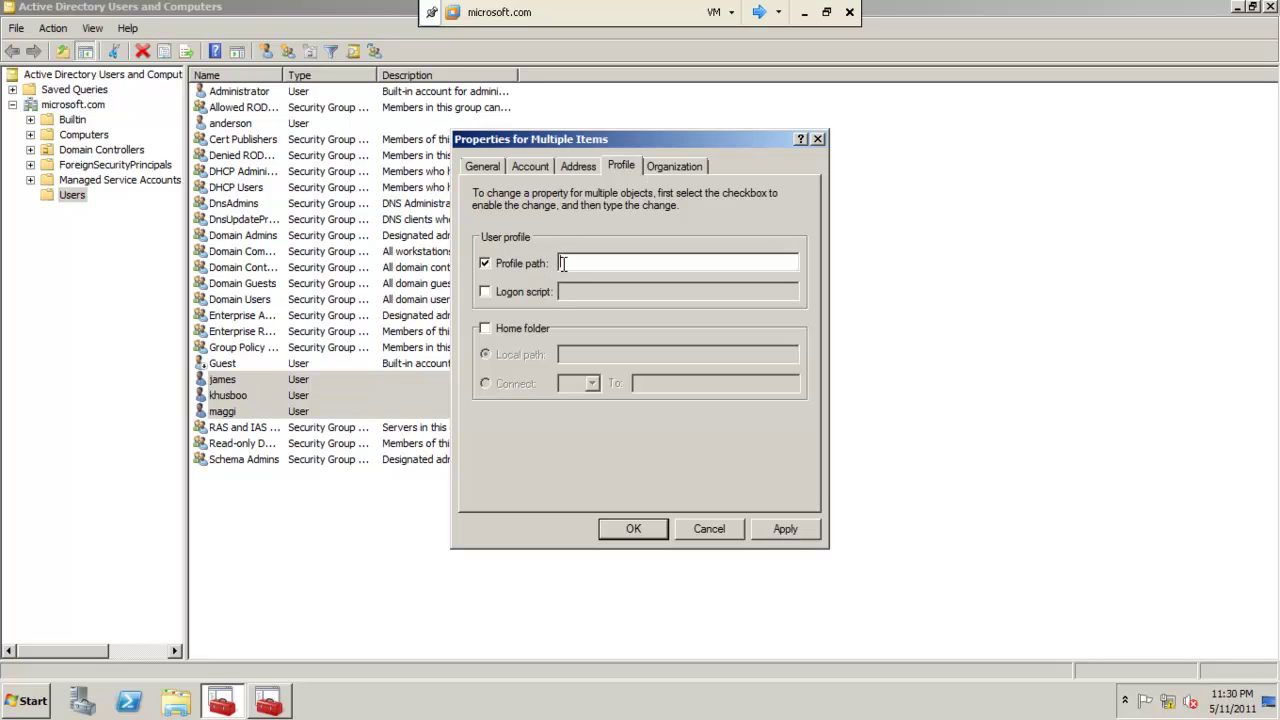
type("\\\\win\\account\\%user%name")
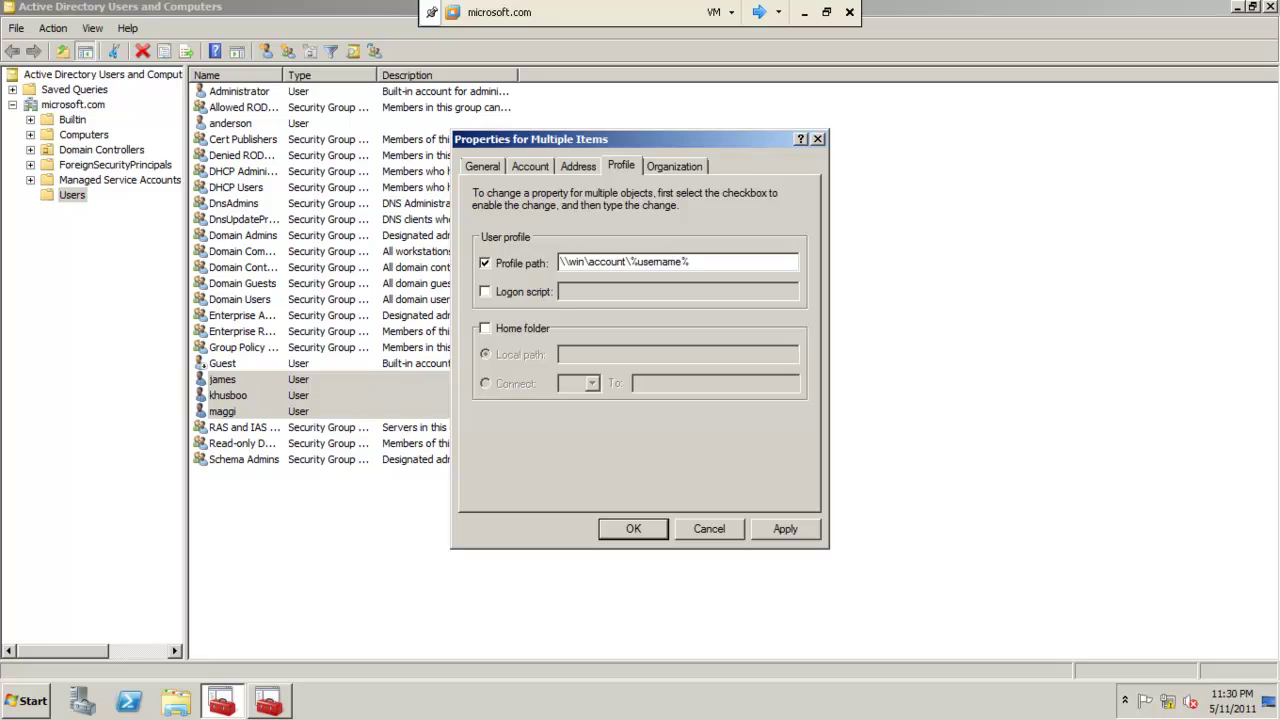
left_click_drag(690, 262, 631, 261)
Map the home folder to drive Z: at \\win\home\%username%, then open the Computer window.
left_click(486, 328)
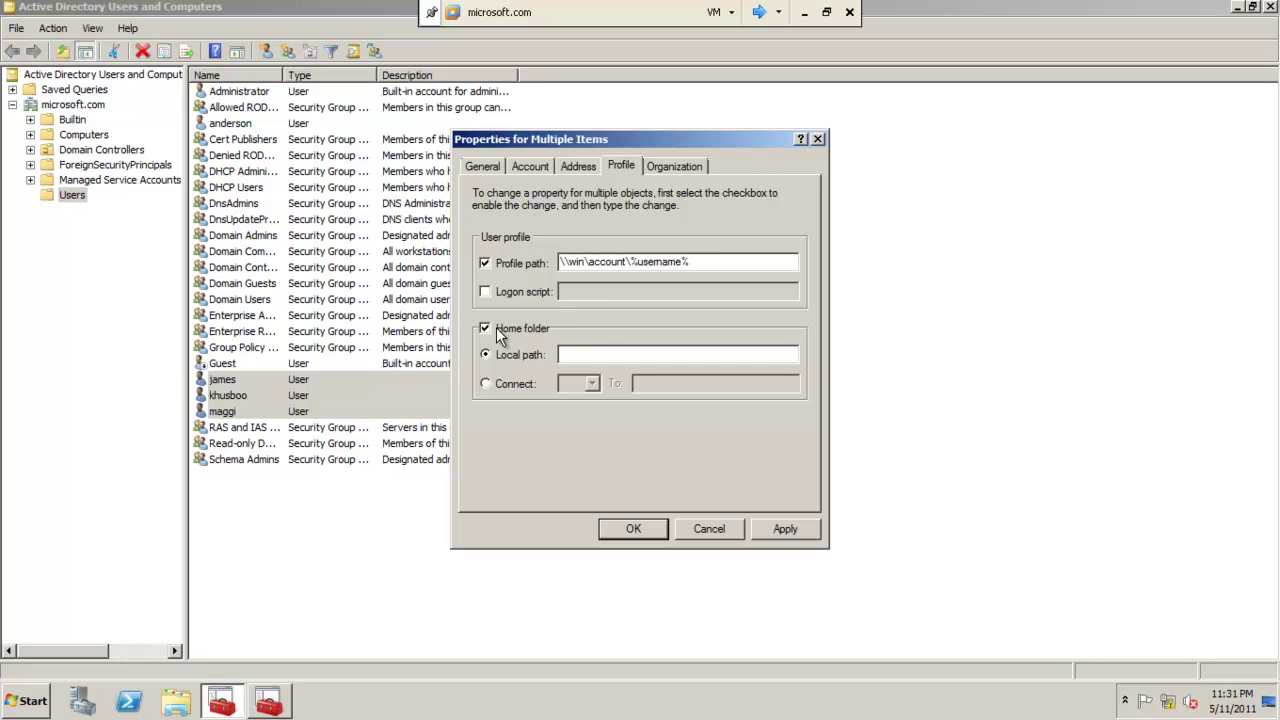
left_click(508, 389)
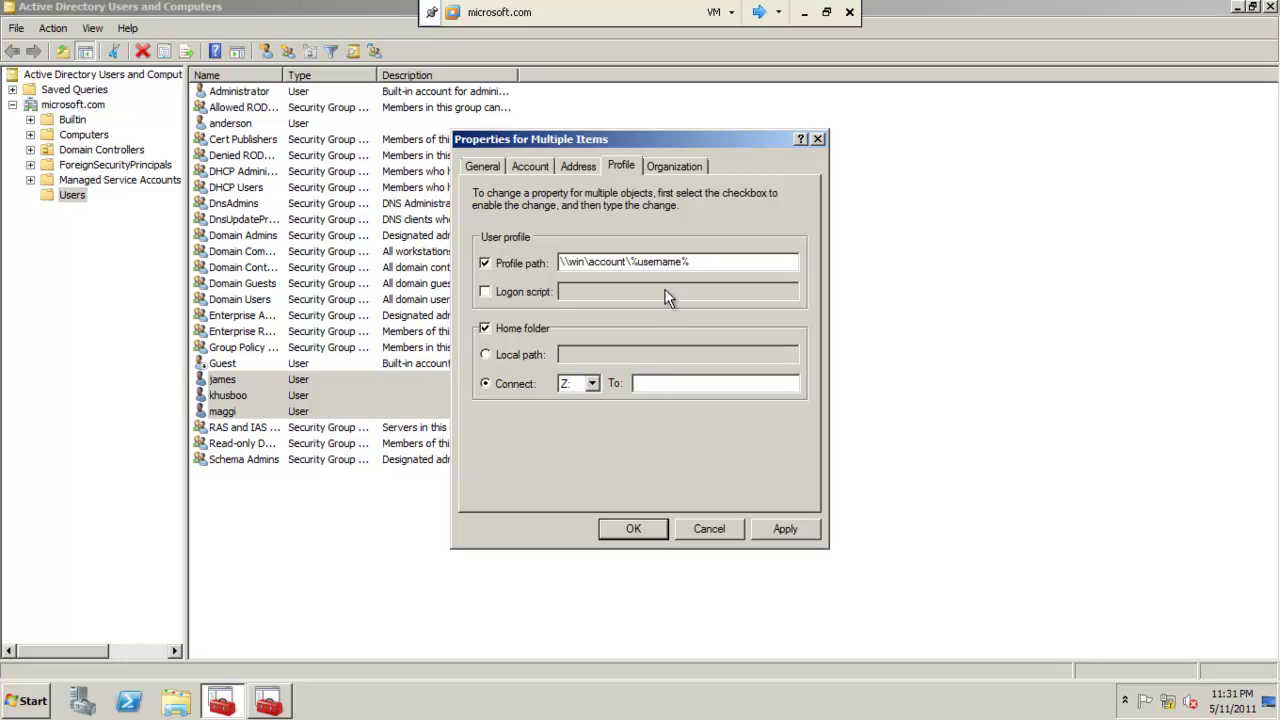
left_click_drag(698, 262, 558, 266)
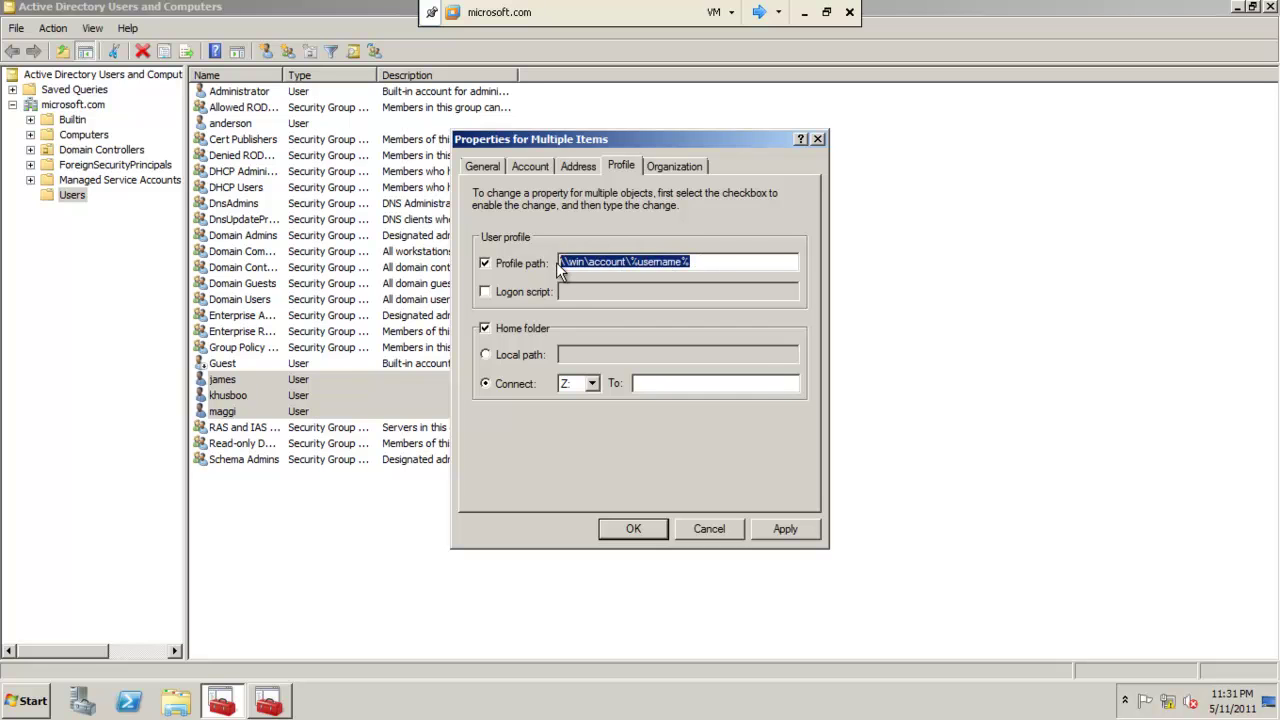
right_click(573, 262)
left_click(600, 313)
right_click(642, 383)
left_click(667, 449)
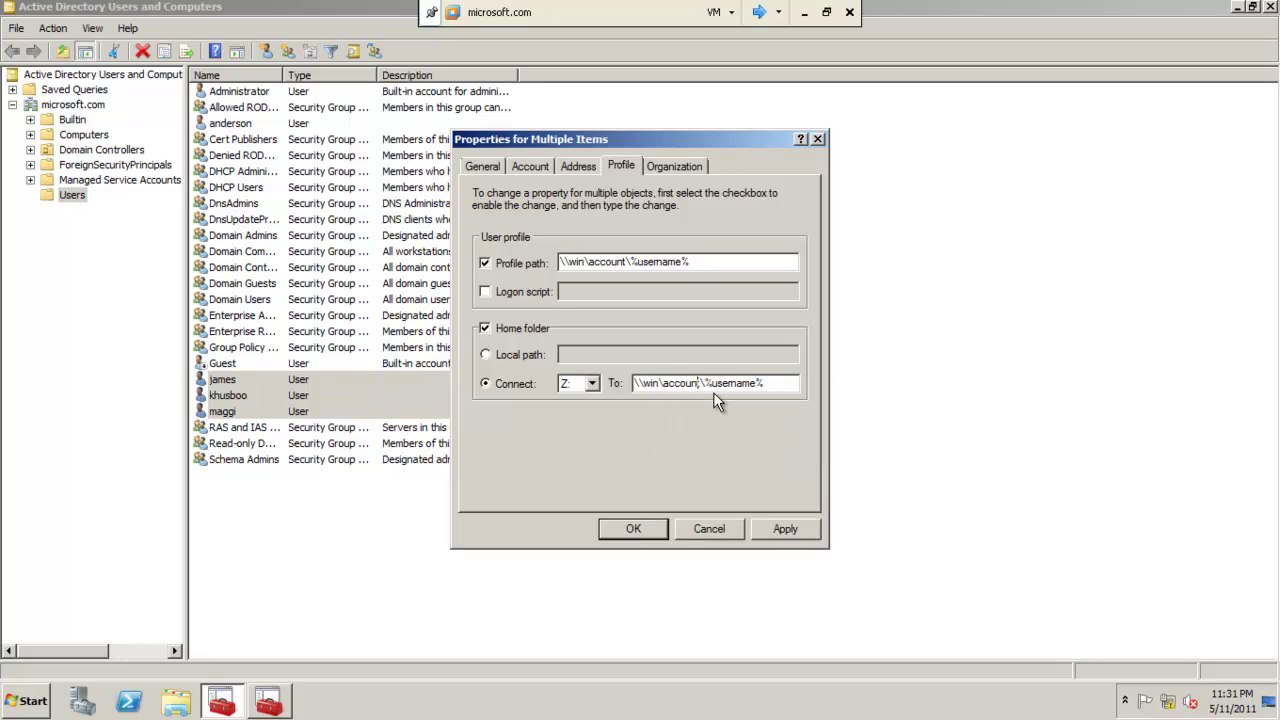
key("BackSpace")
key("BackSpace")
key("BackSpace")
key("BackSpace")
key("BackSpace")
type("home")
left_click(22, 708)
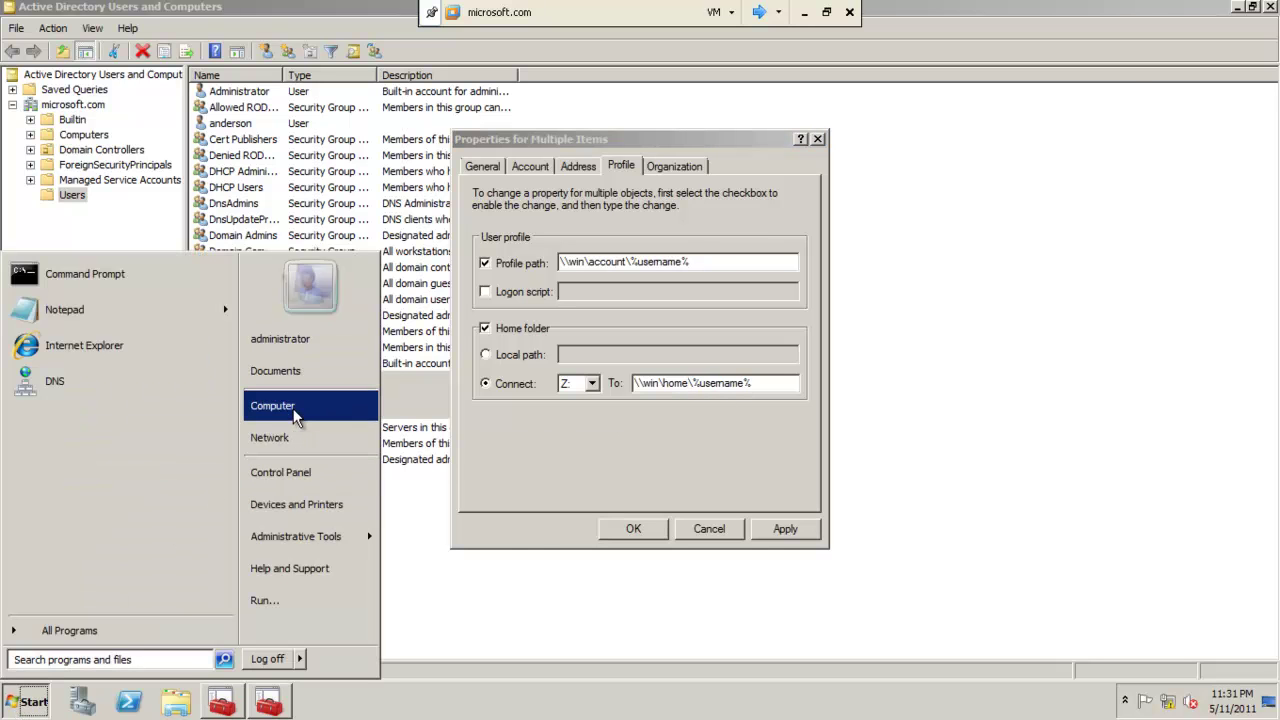
left_click(293, 408)
Look over the home folder on Local Disk (C:), close Explorer, and confirm the new profile settings.
double_click(577, 210)
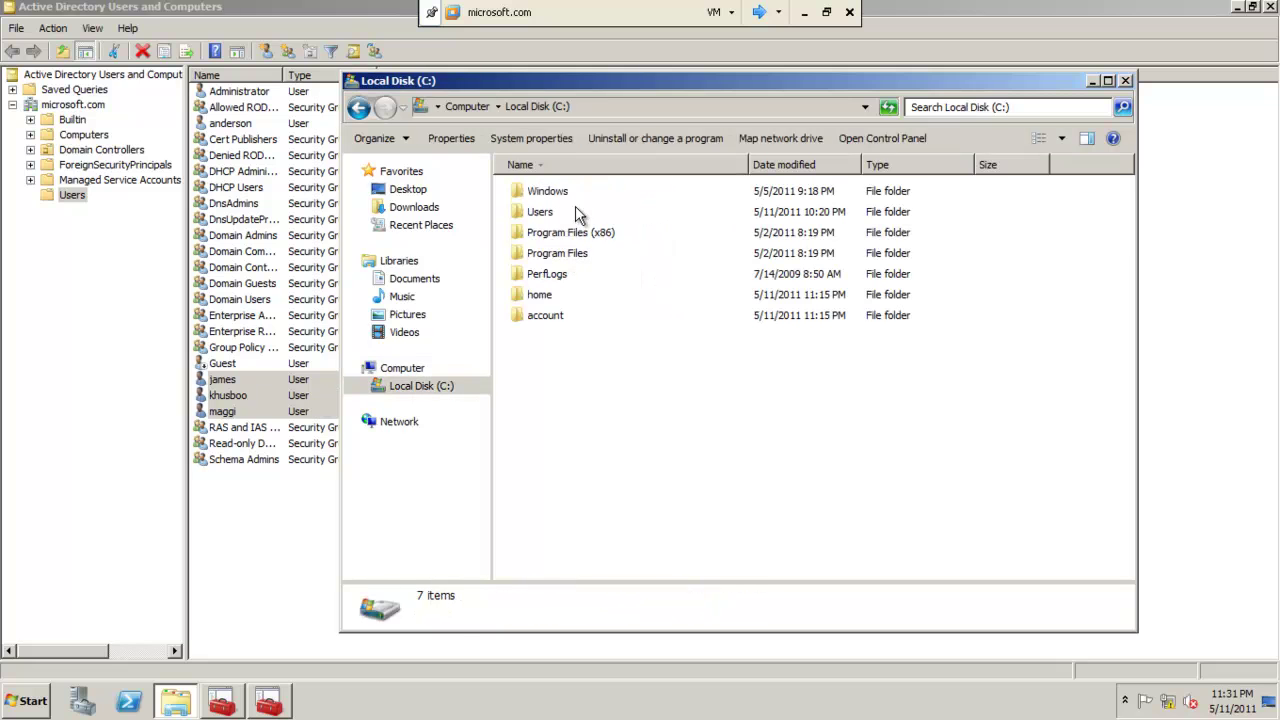
left_click(548, 300)
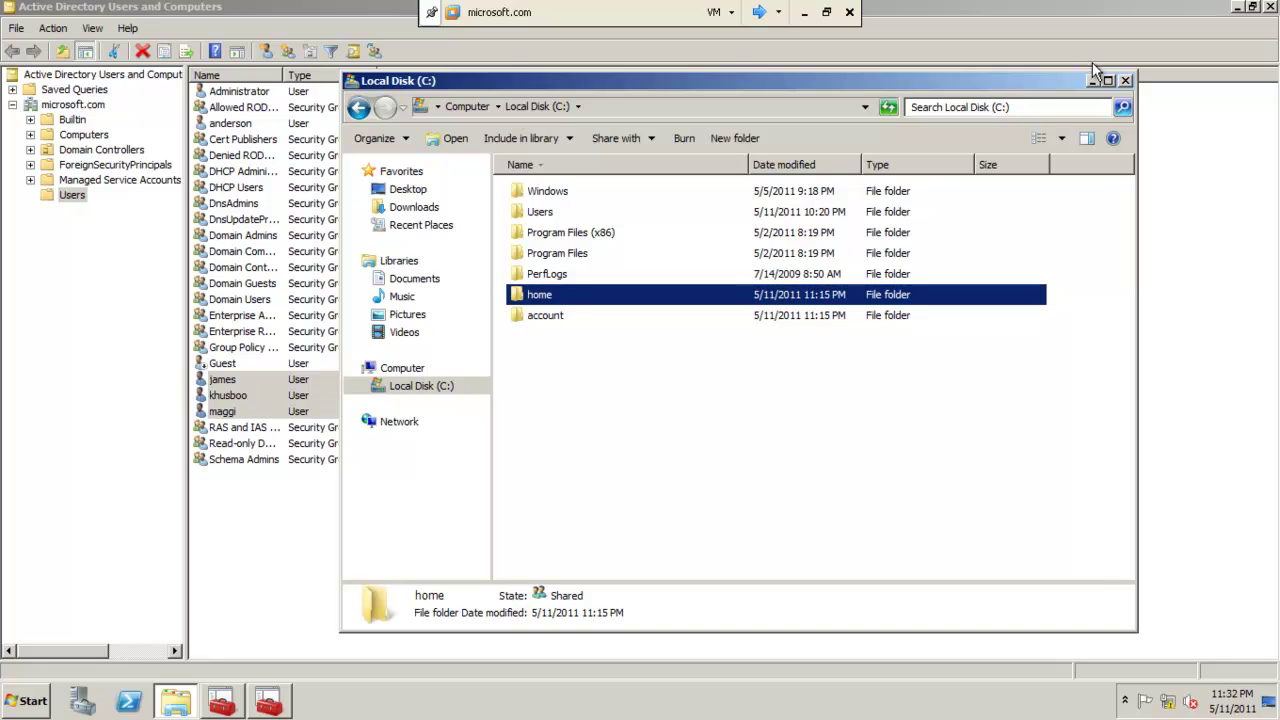
left_click(1125, 80)
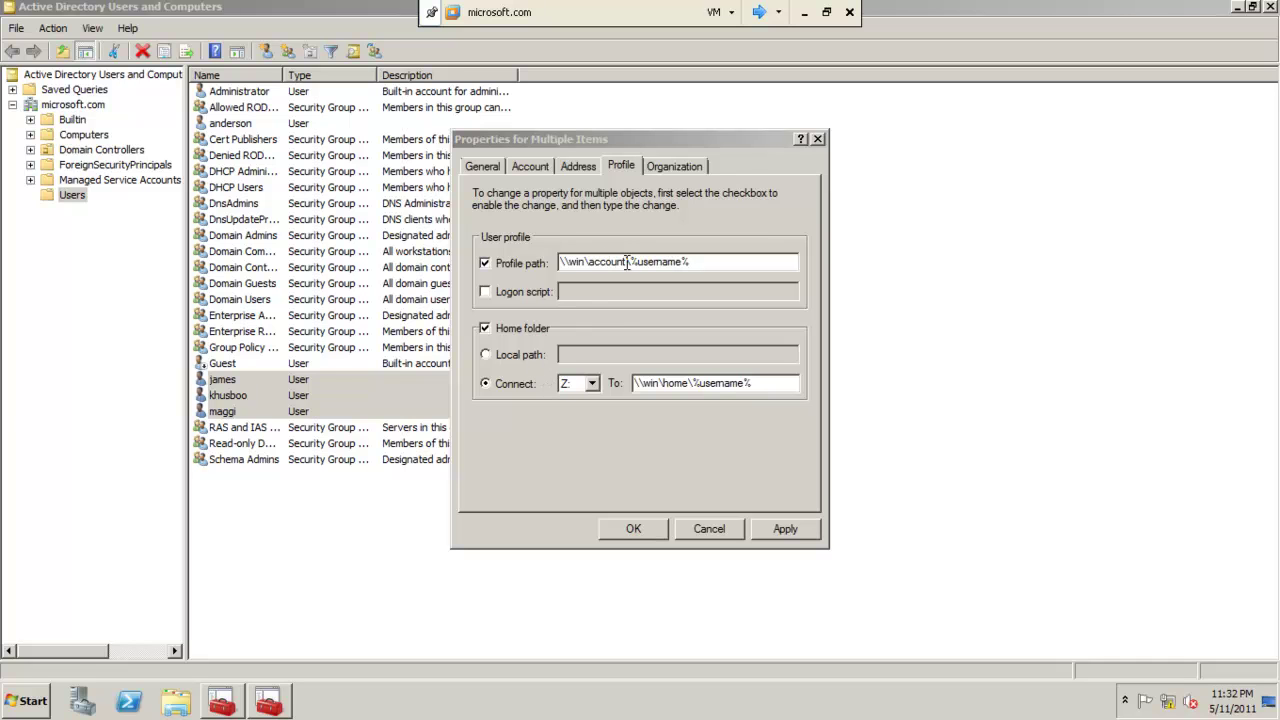
left_click(633, 528)
Verify C:\home has a folder per user and C:\account is empty, then switch to the Windows 7 client.
left_click(30, 702)
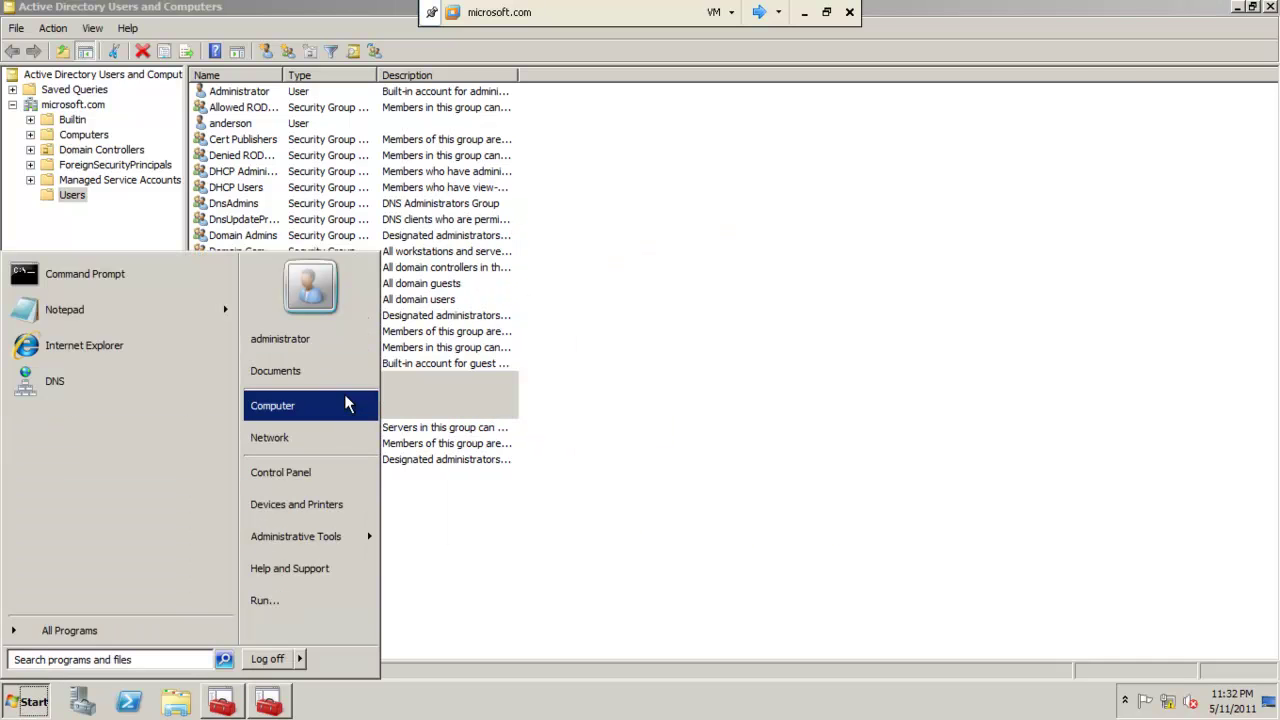
left_click(346, 404)
double_click(624, 216)
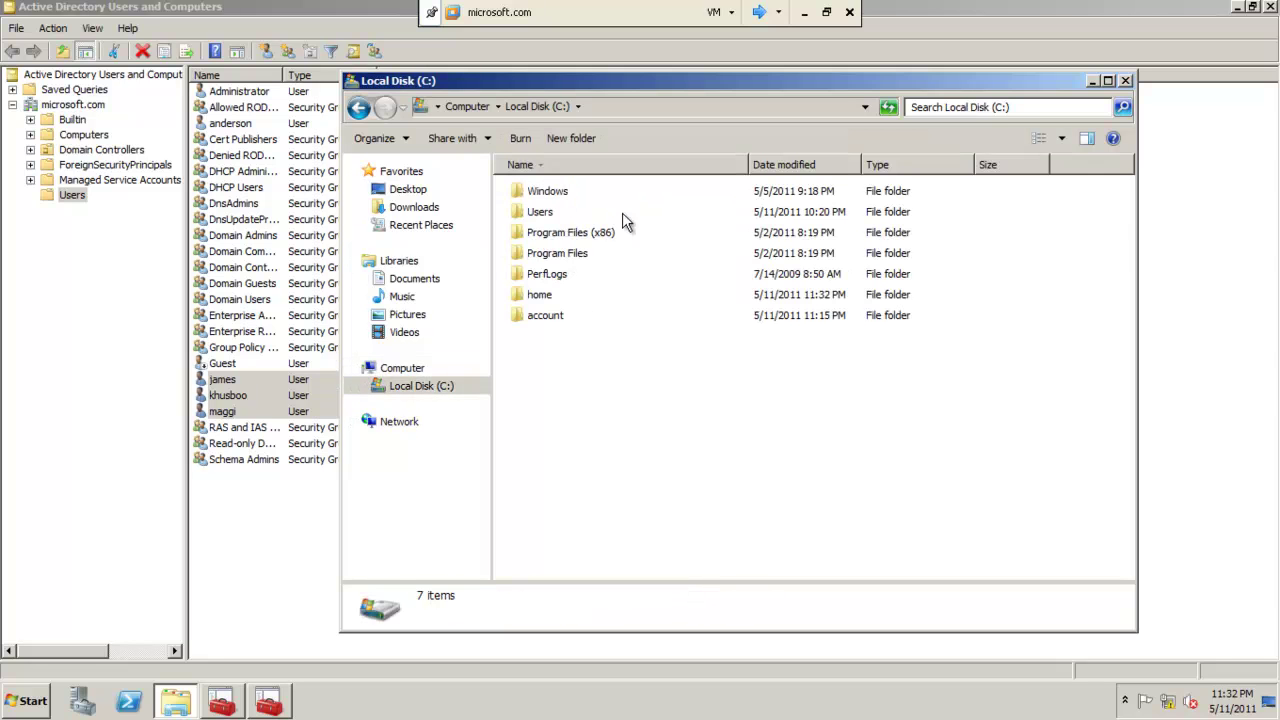
double_click(549, 299)
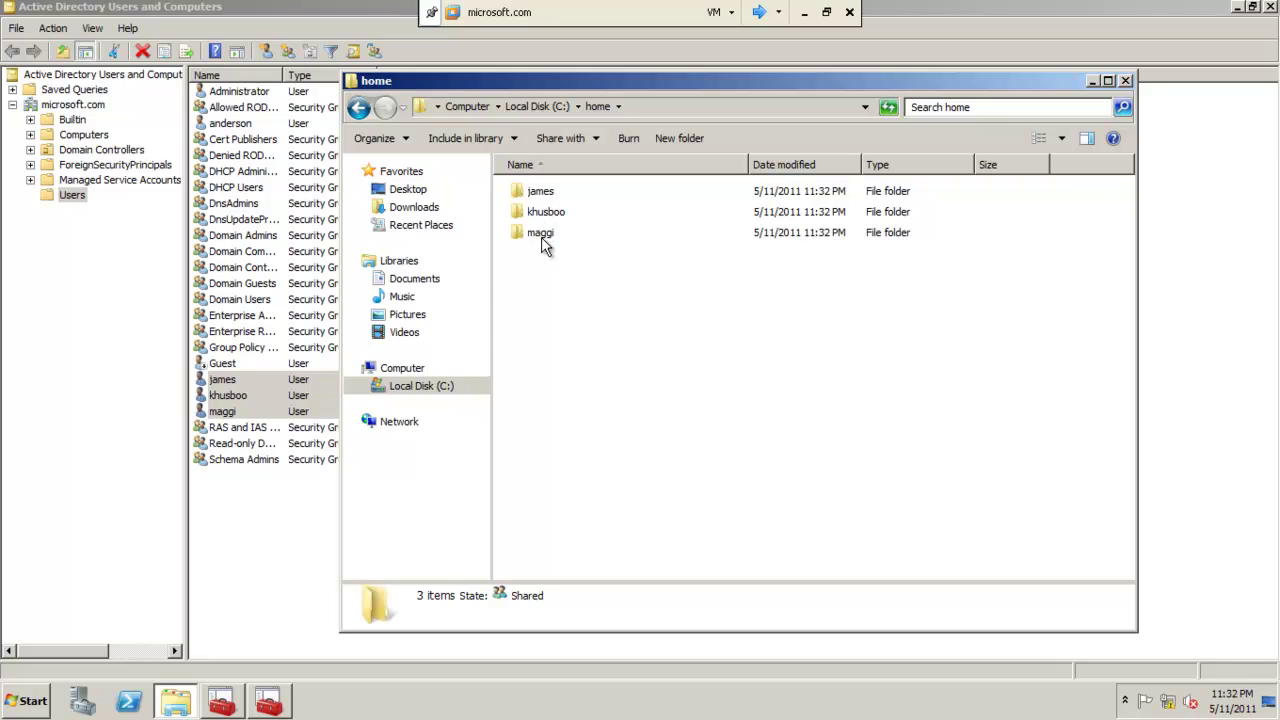
left_click(357, 110)
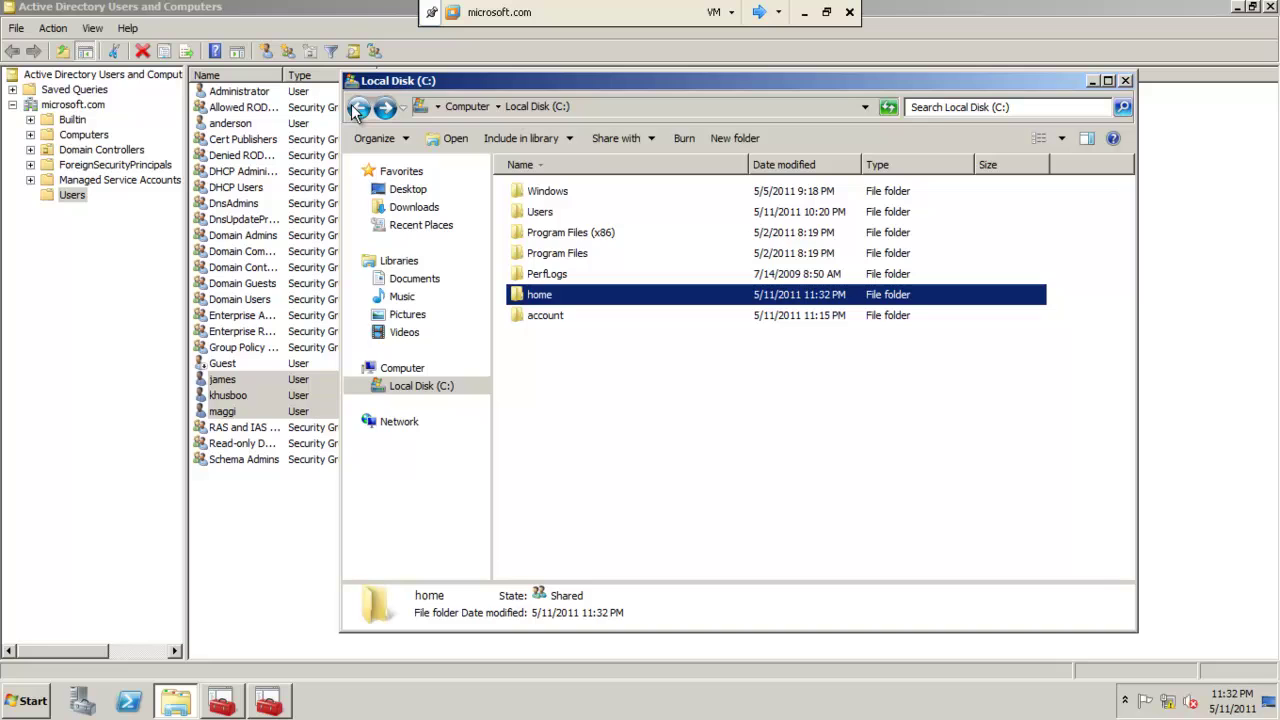
double_click(548, 316)
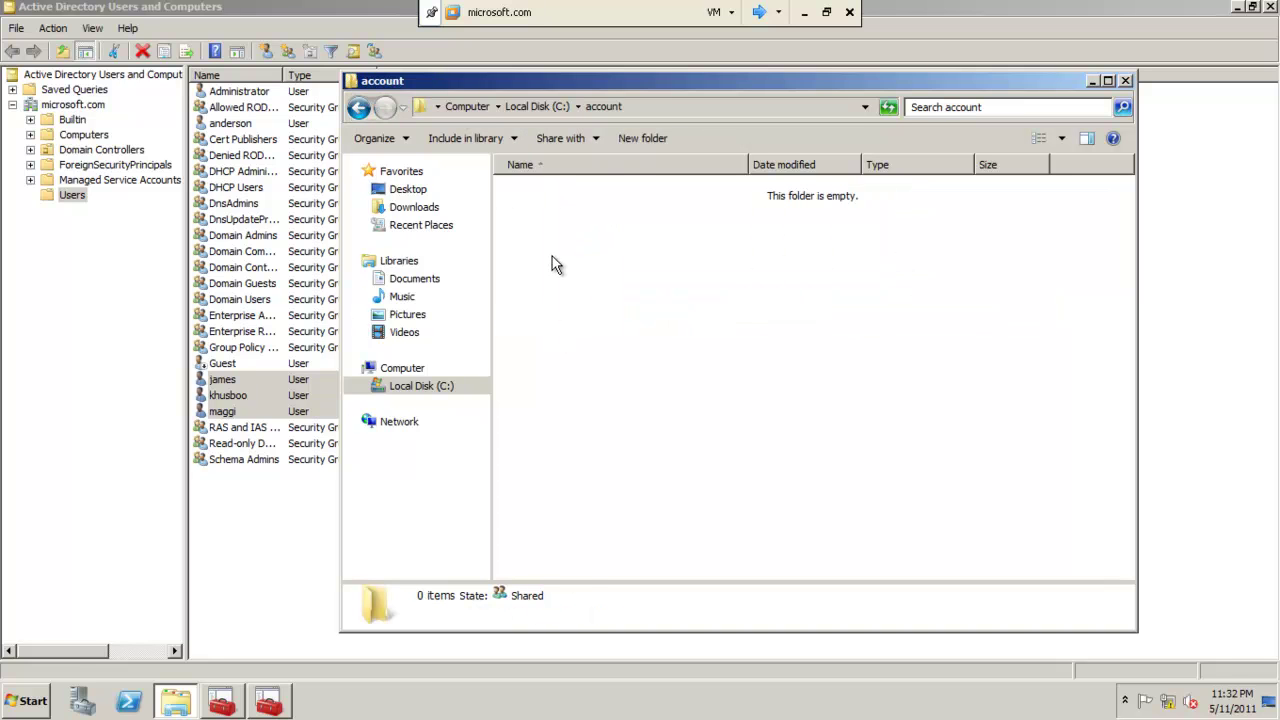
left_click(1125, 81)
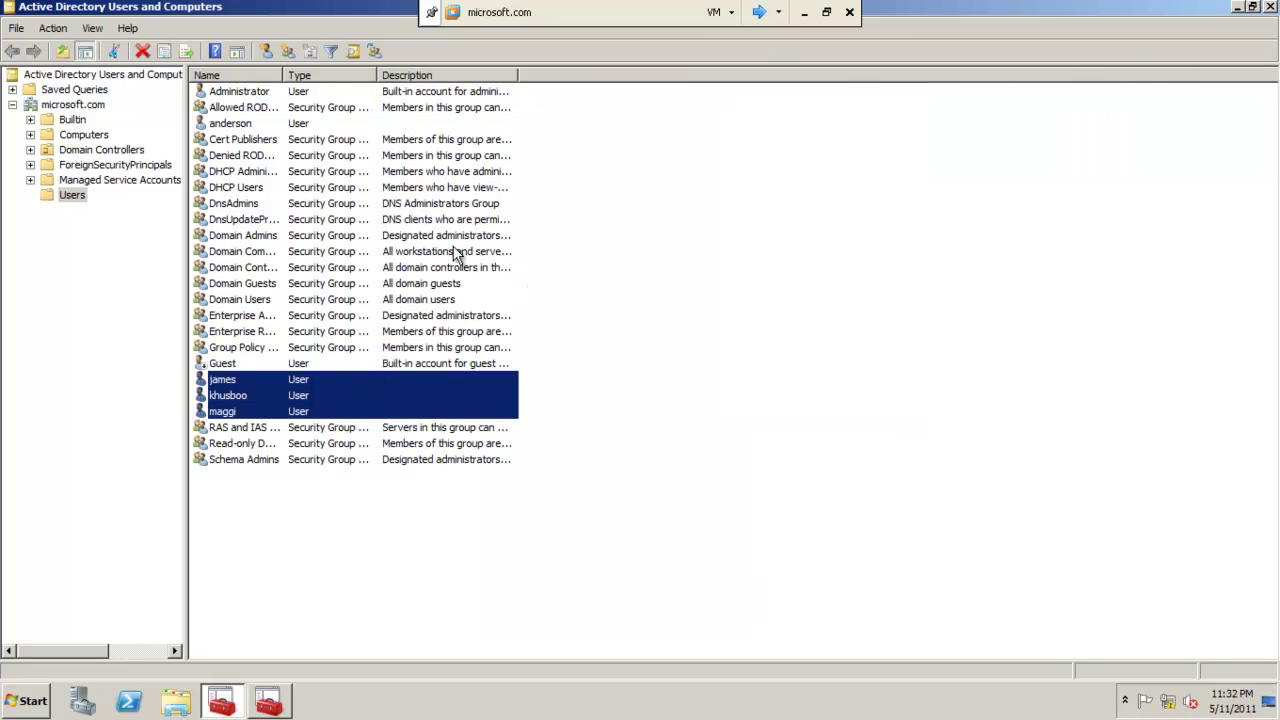
left_click(757, 13)
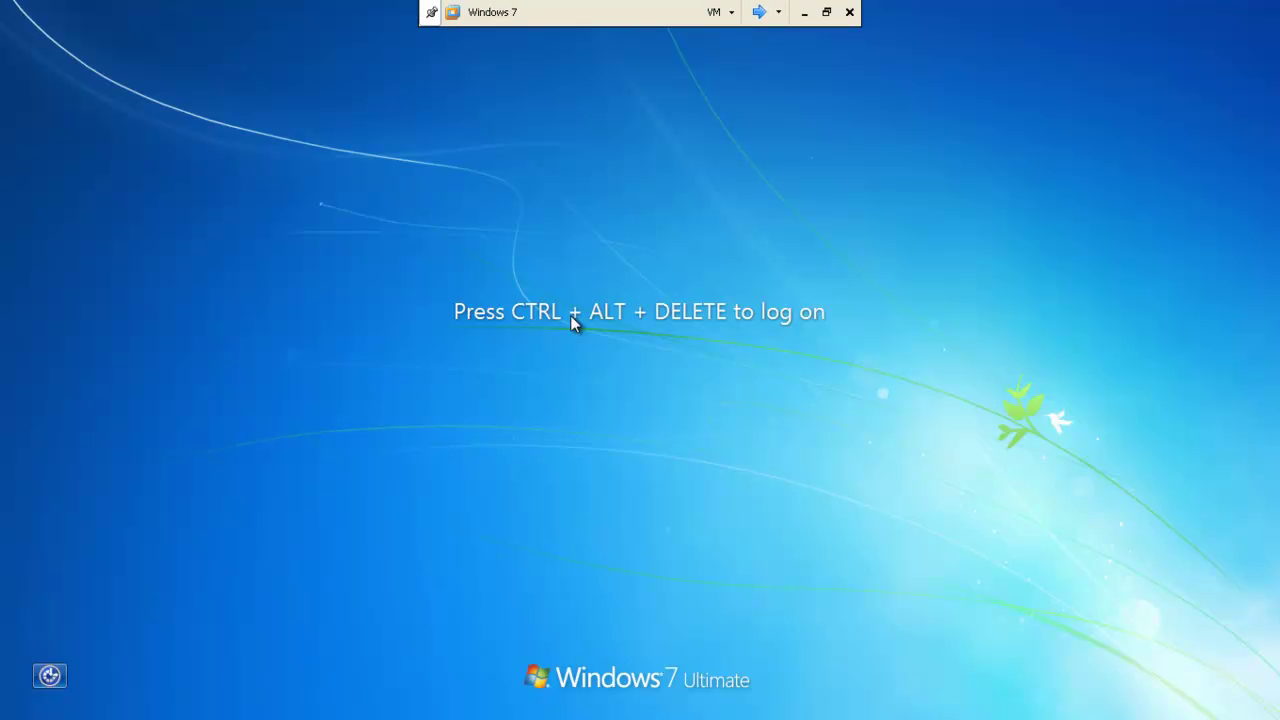
Log on to the client as the domain user and open Computer's System properties page.
type("••")
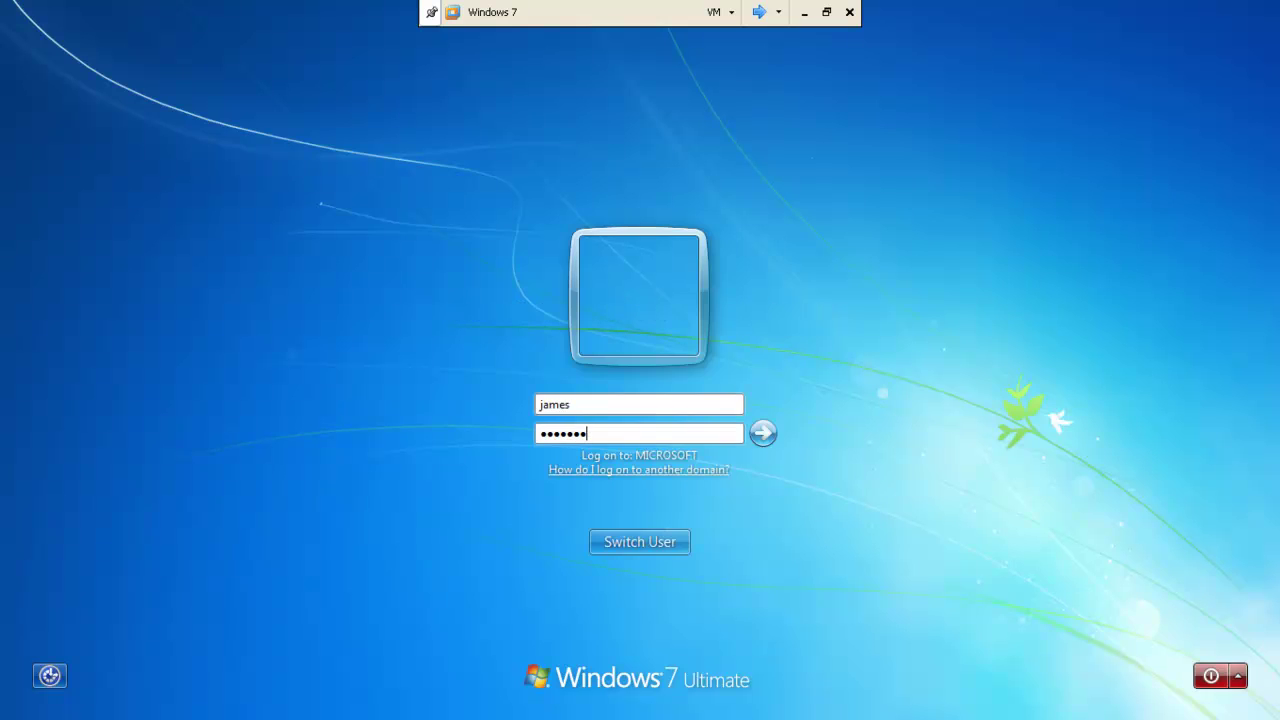
key("Return")
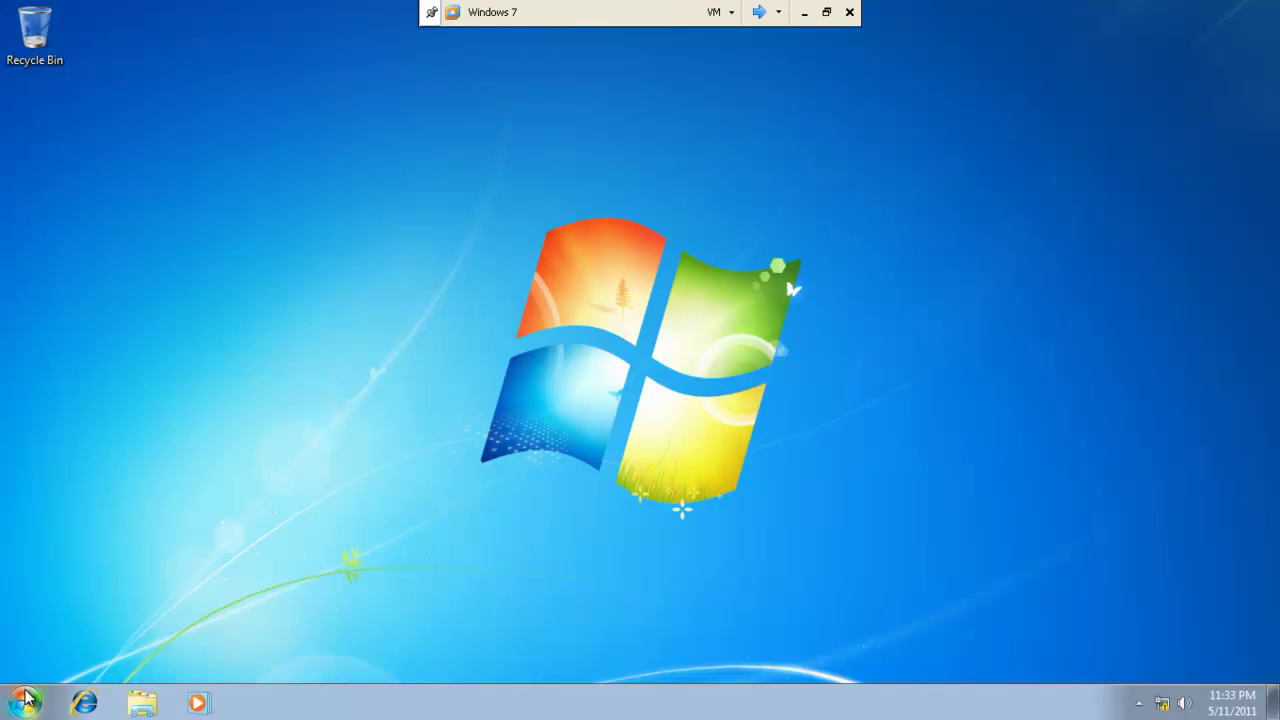
left_click(24, 702)
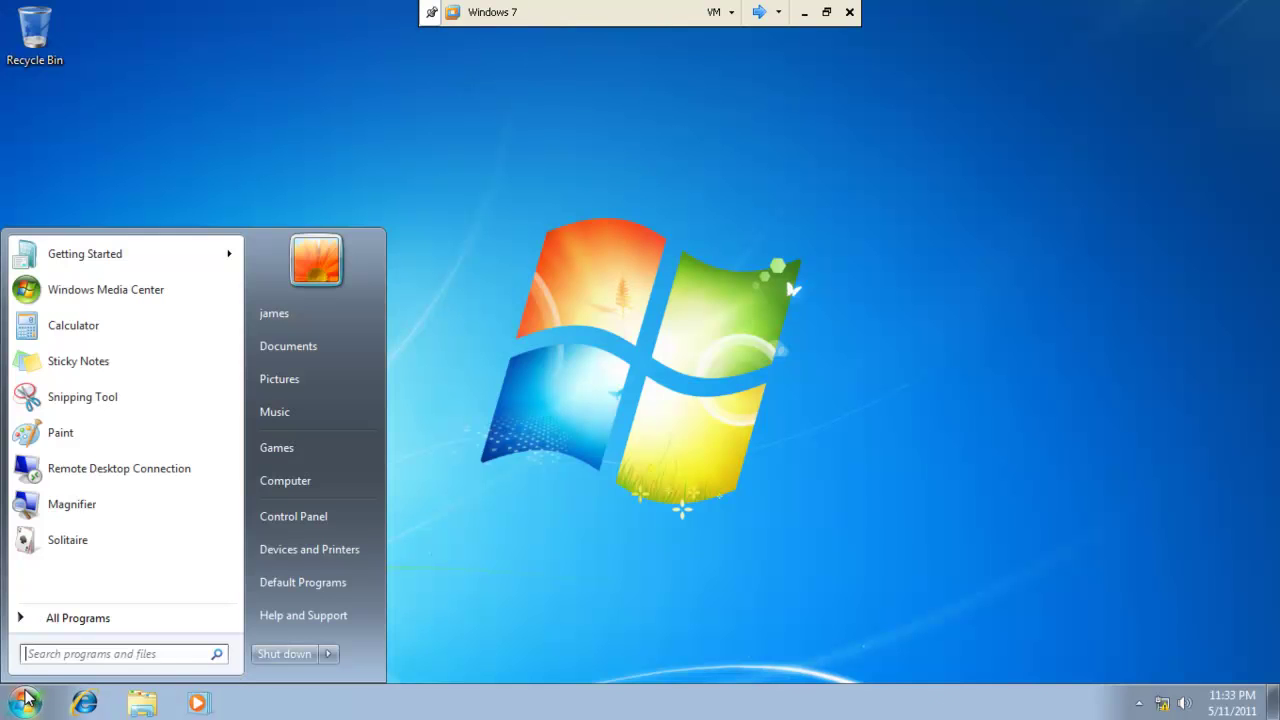
right_click(298, 489)
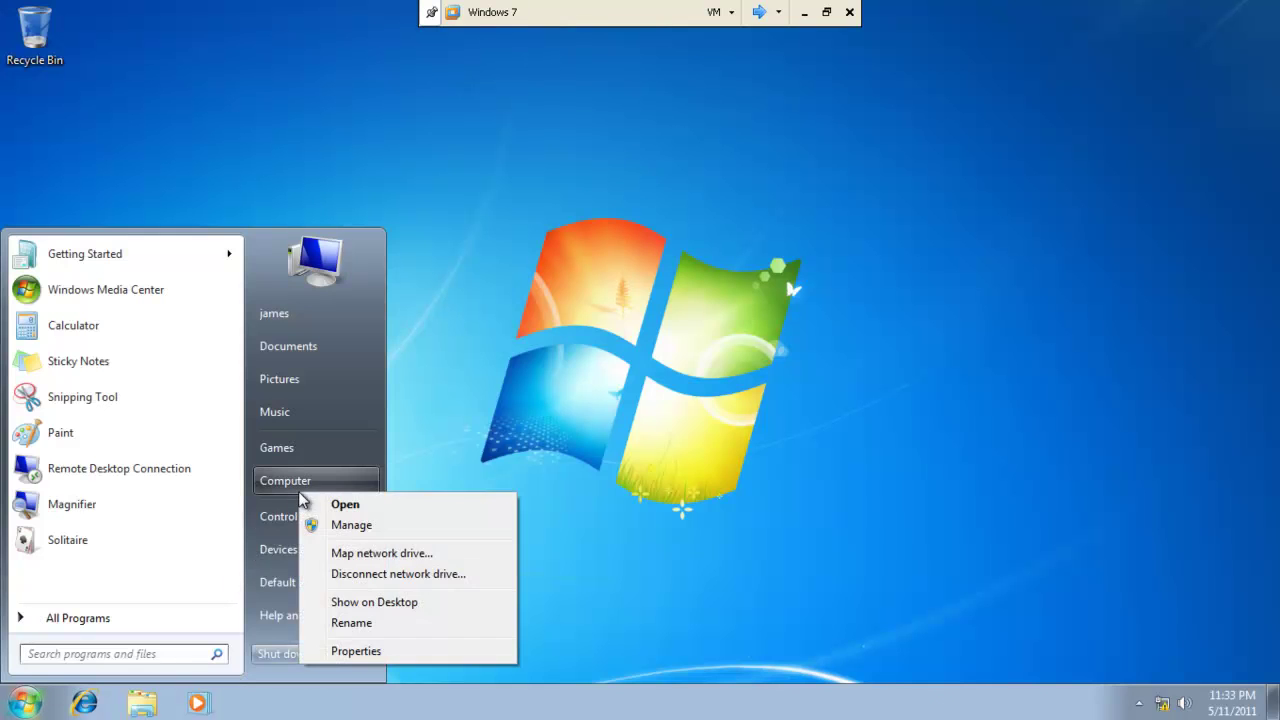
left_click(370, 650)
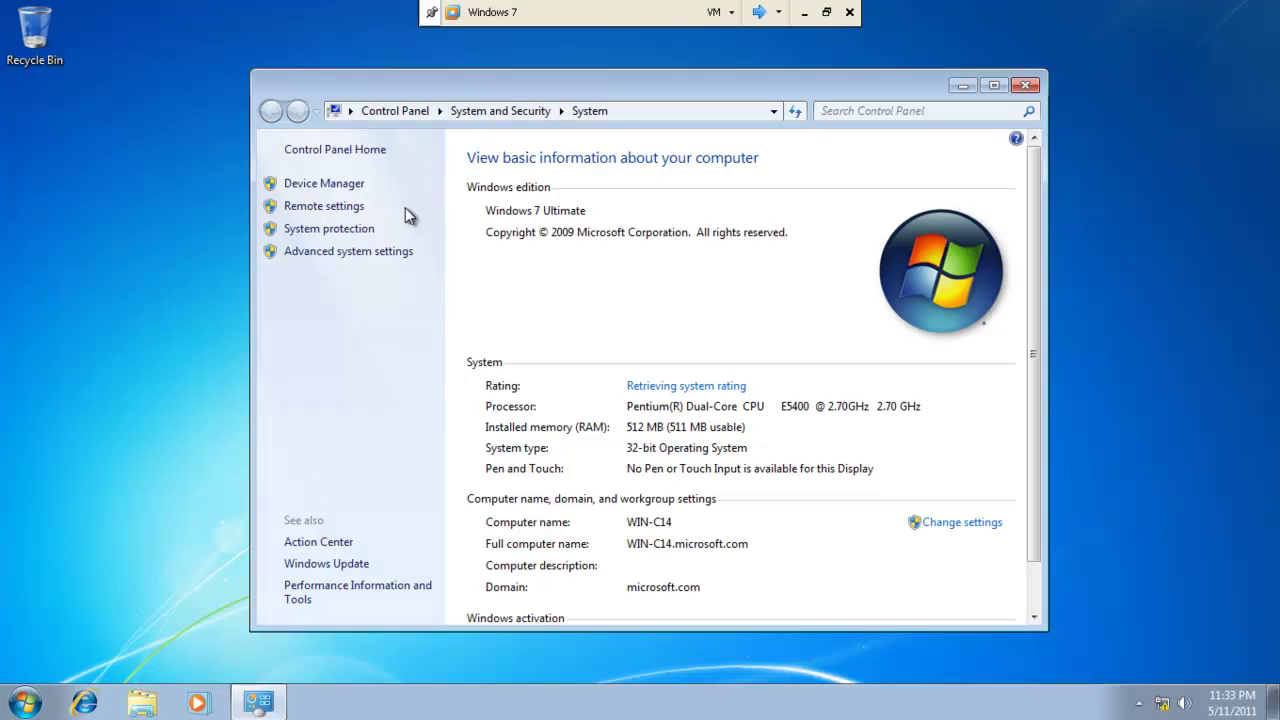
Open Advanced system settings, supplying the administrator's credentials at the elevation prompt.
left_click(400, 253)
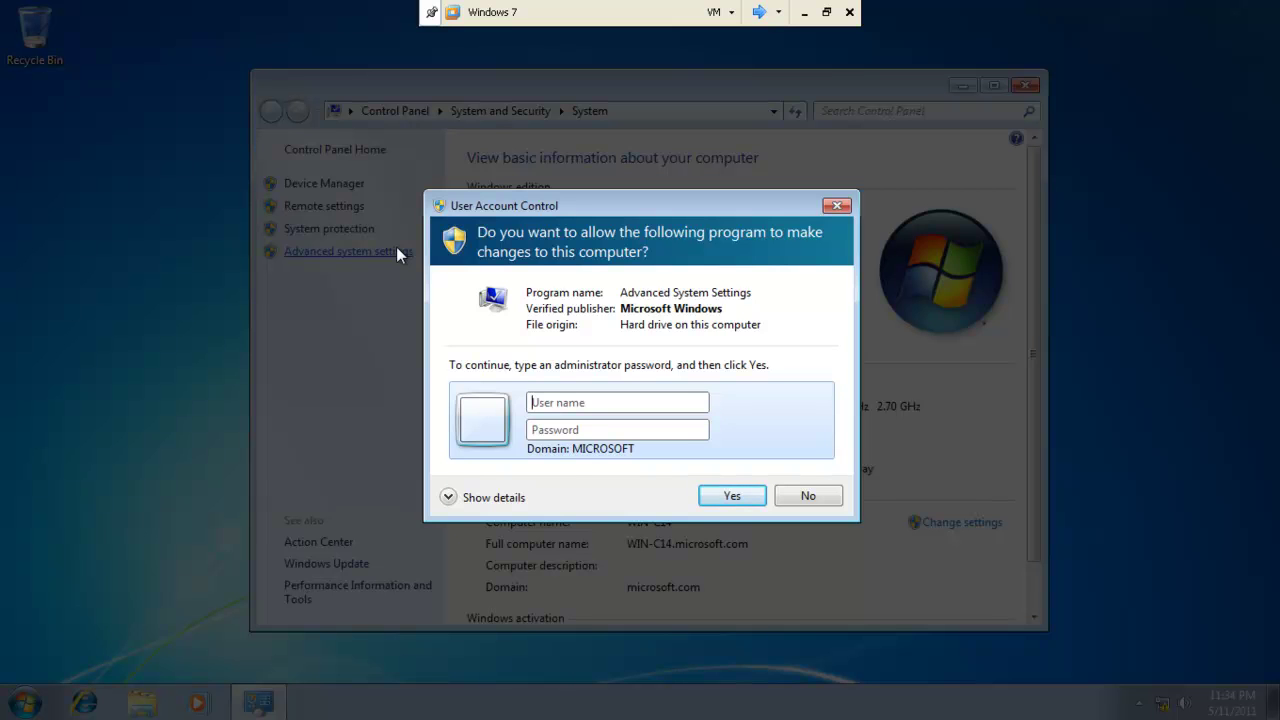
type("admin")
type("tr")
type("••")
key("Return")
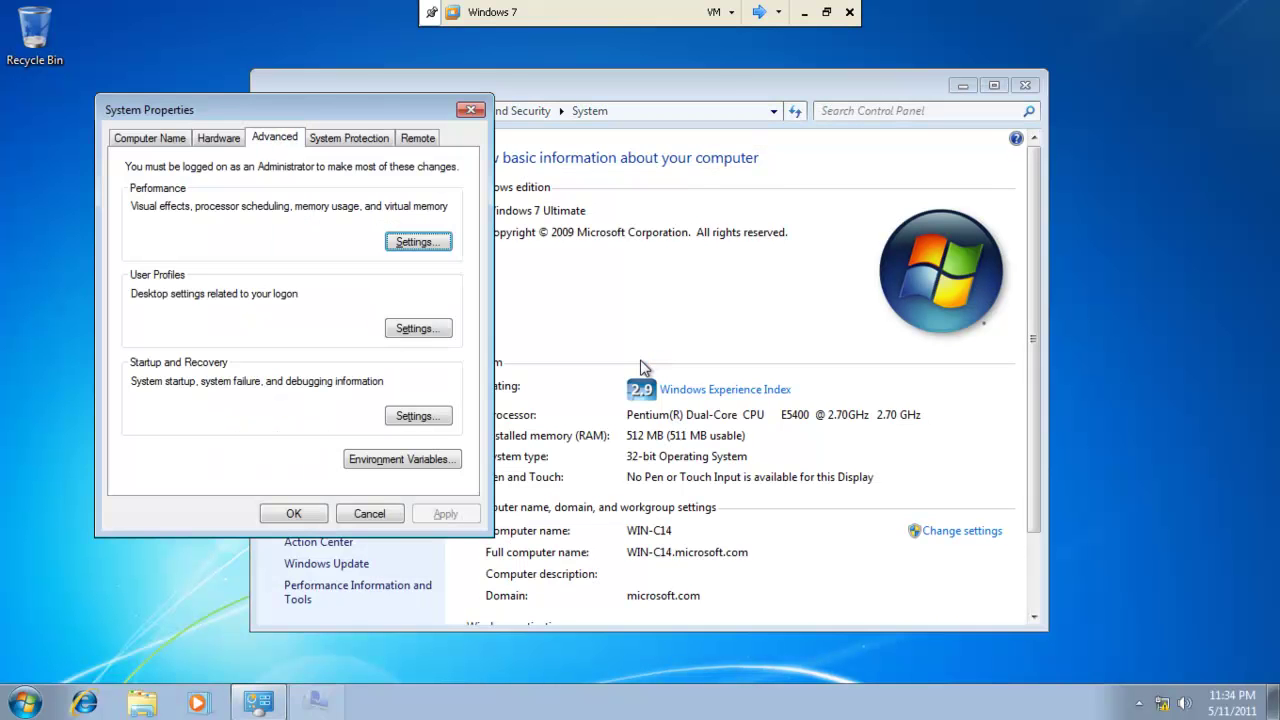
Confirm the domain user's profile is Roaming in User Profiles, then close System Properties.
left_click(402, 332)
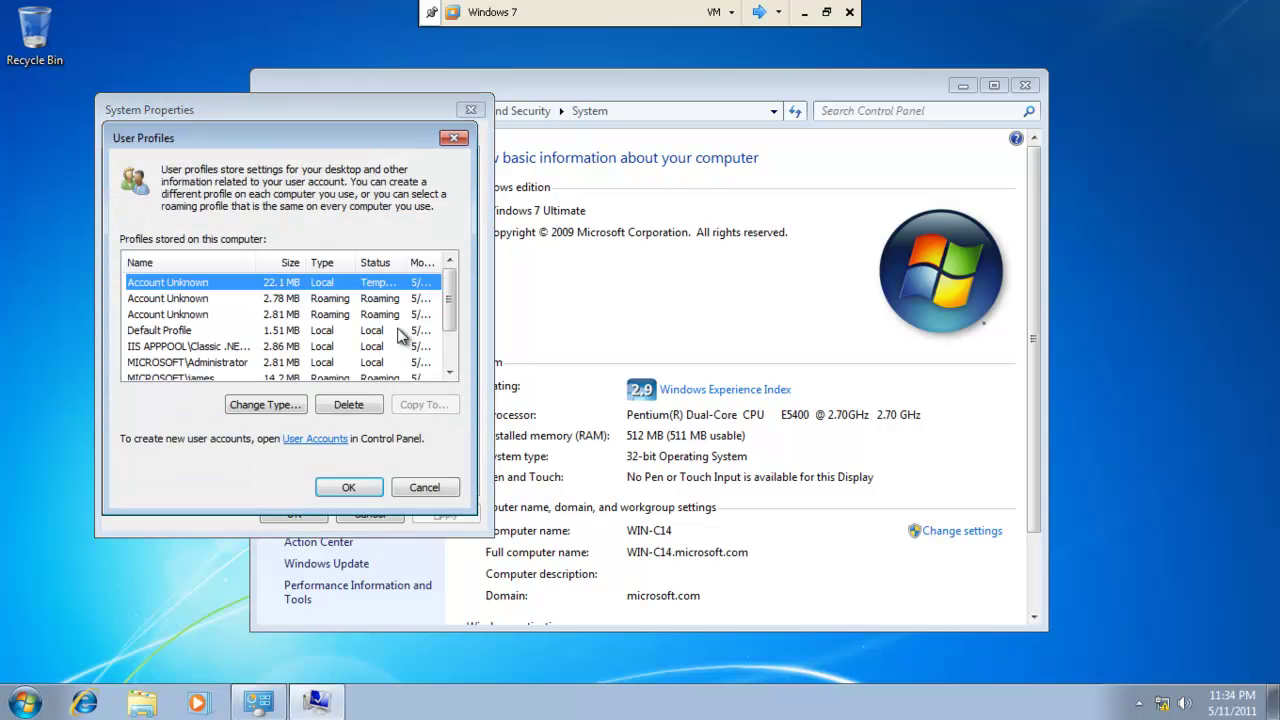
scroll(295, 330, "down", 1)
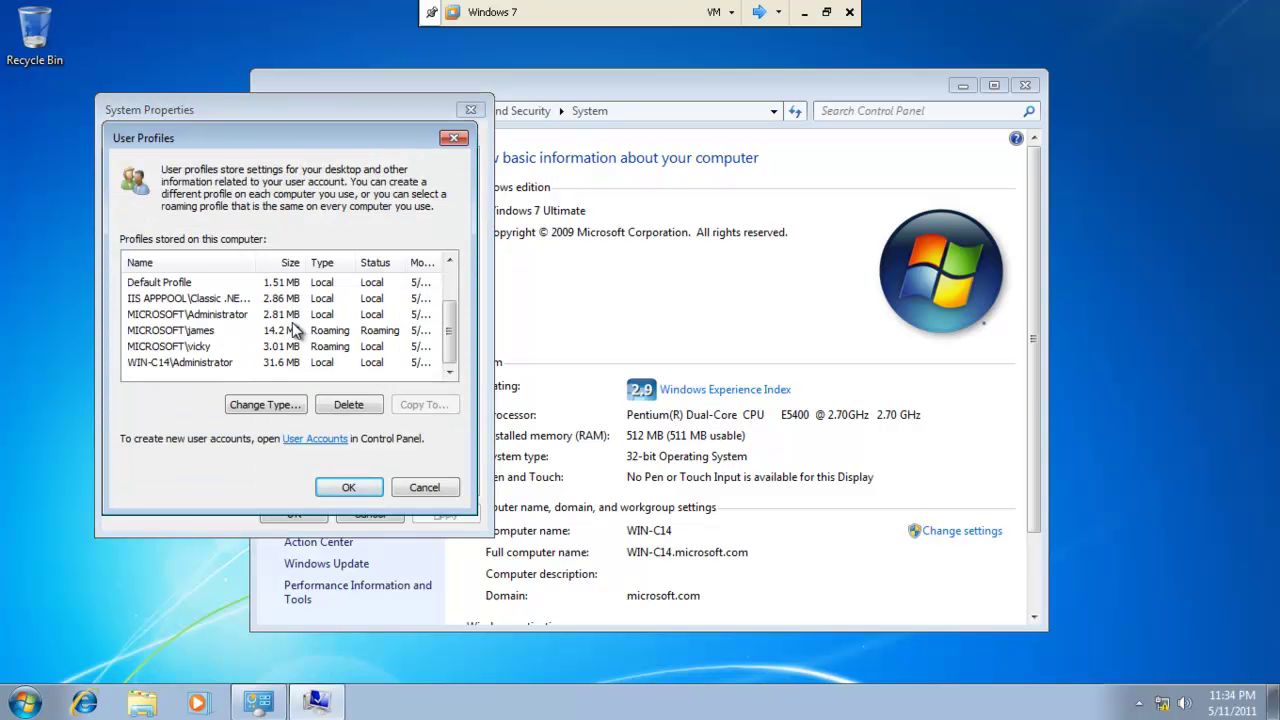
left_click(198, 332)
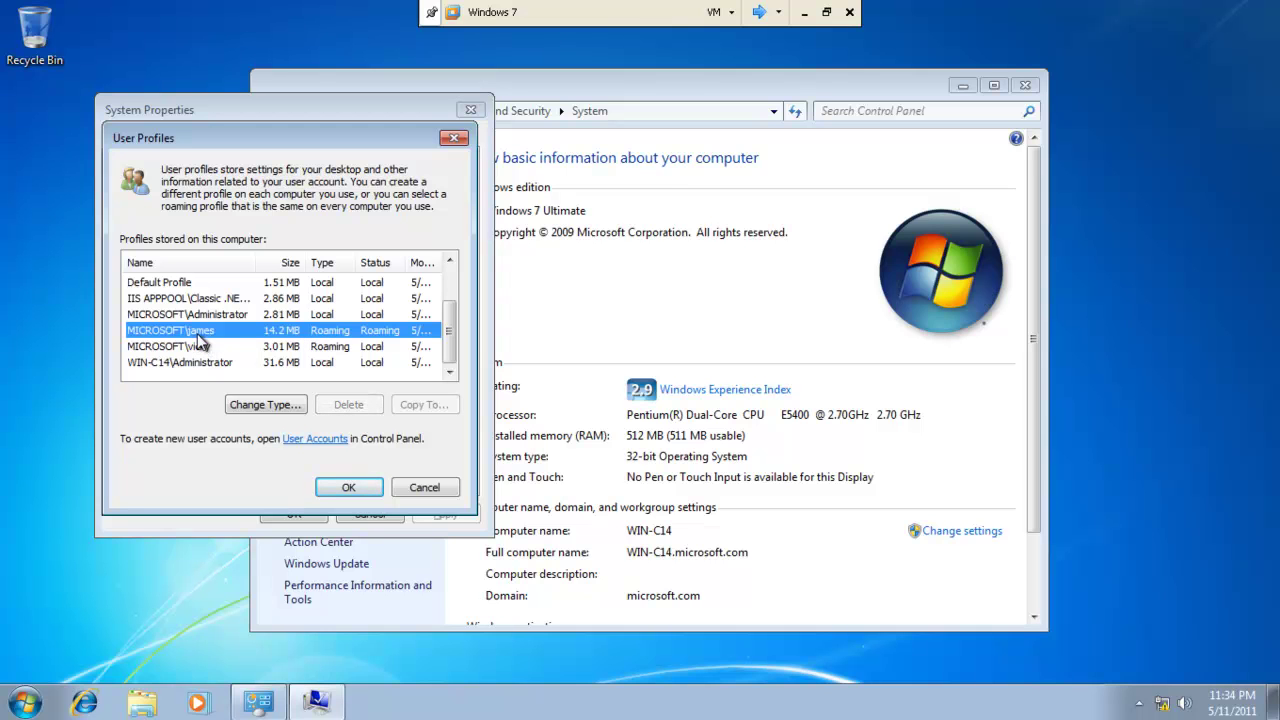
left_click(370, 488)
left_click(470, 109)
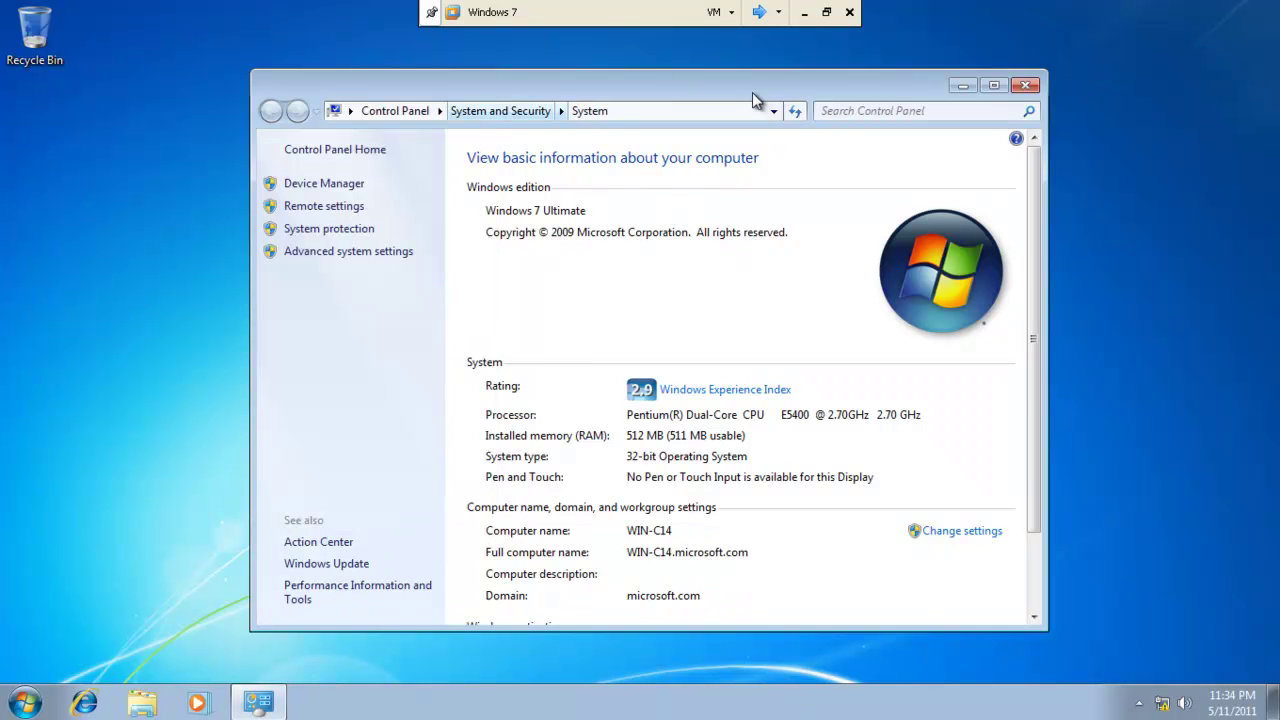
Close the System page and create a desktop folder named New folder.
left_click(1025, 86)
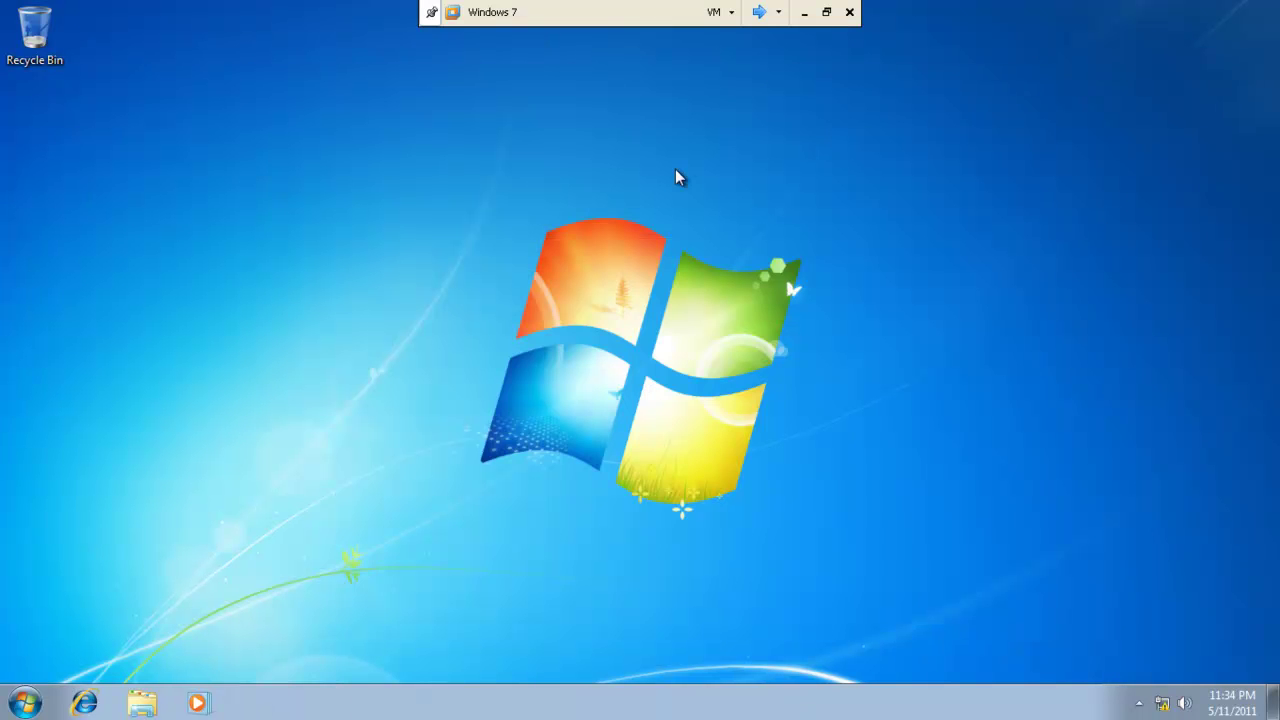
right_click(42, 332)
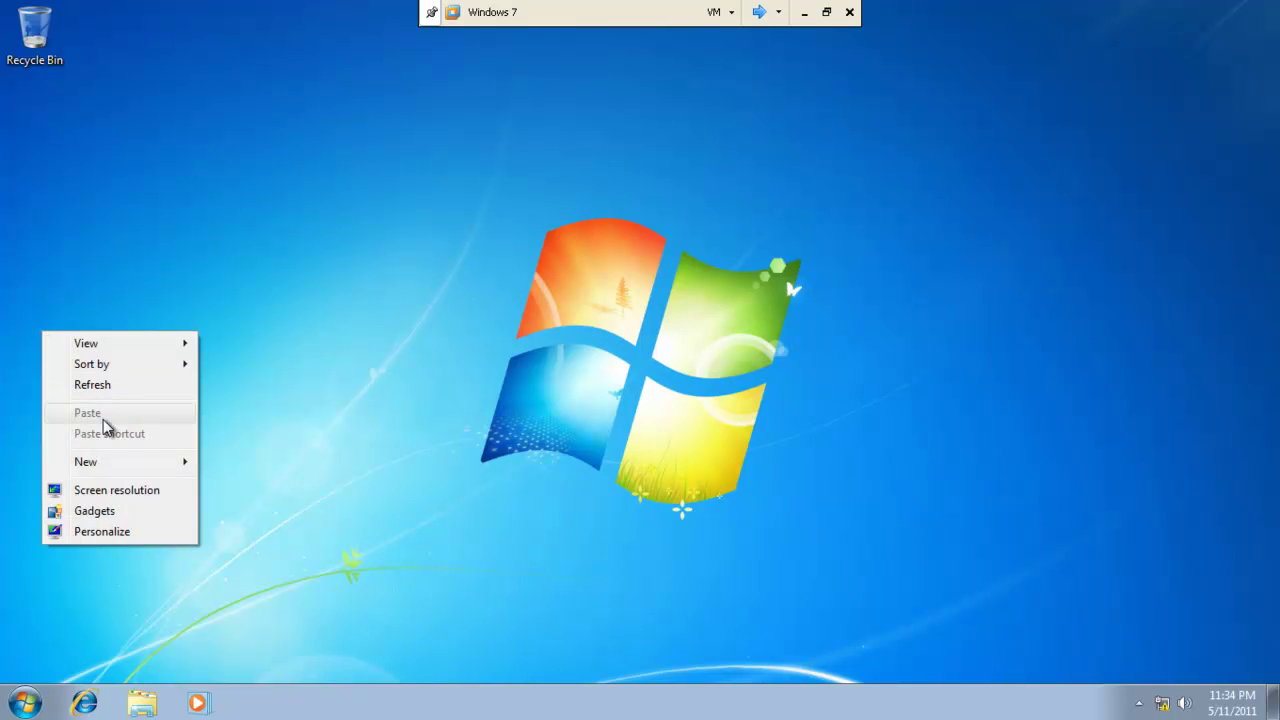
mouse_move(128, 470)
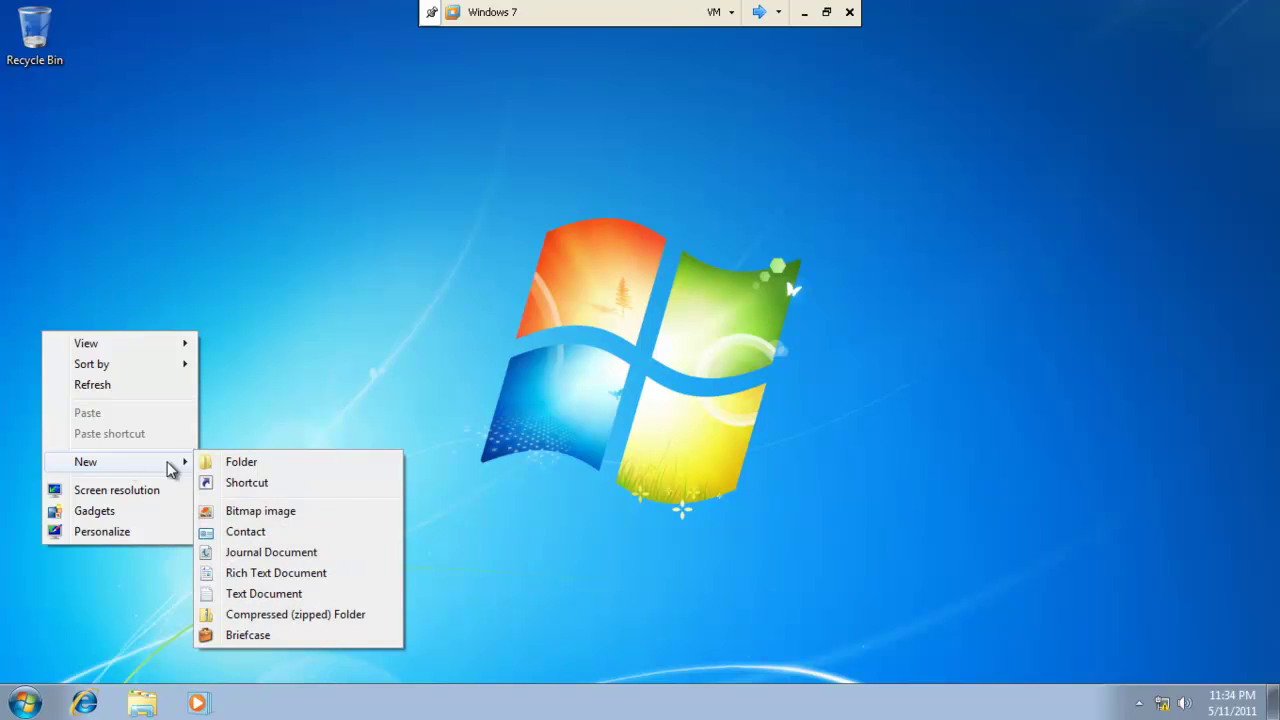
left_click(222, 461)
key("Return")
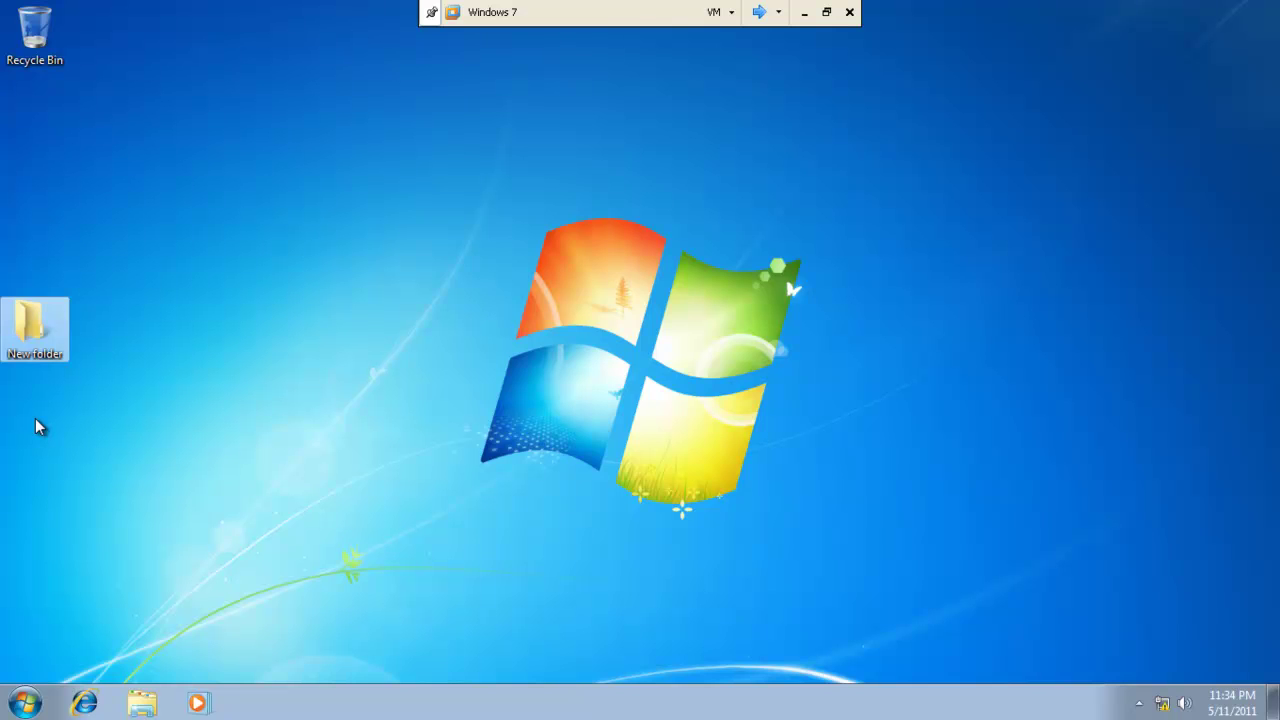
Inside New folder, create a text document named New Text Document.
double_click(22, 320)
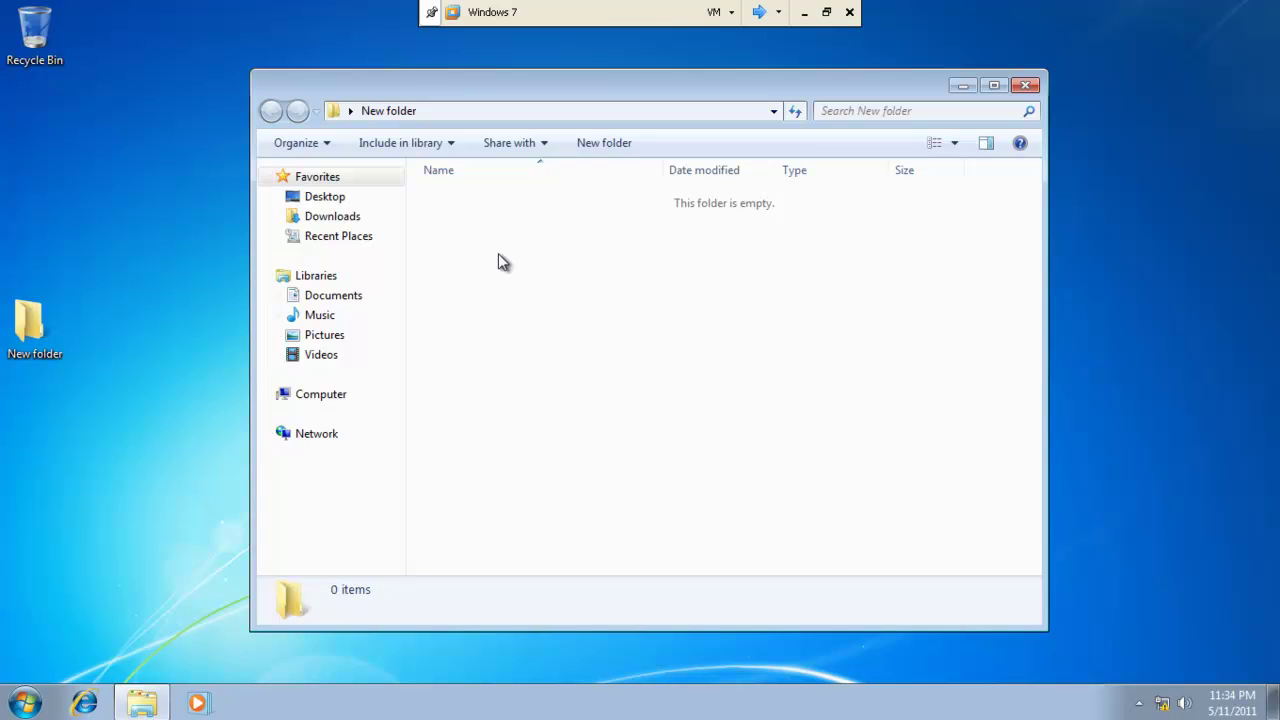
right_click(499, 257)
mouse_move(675, 468)
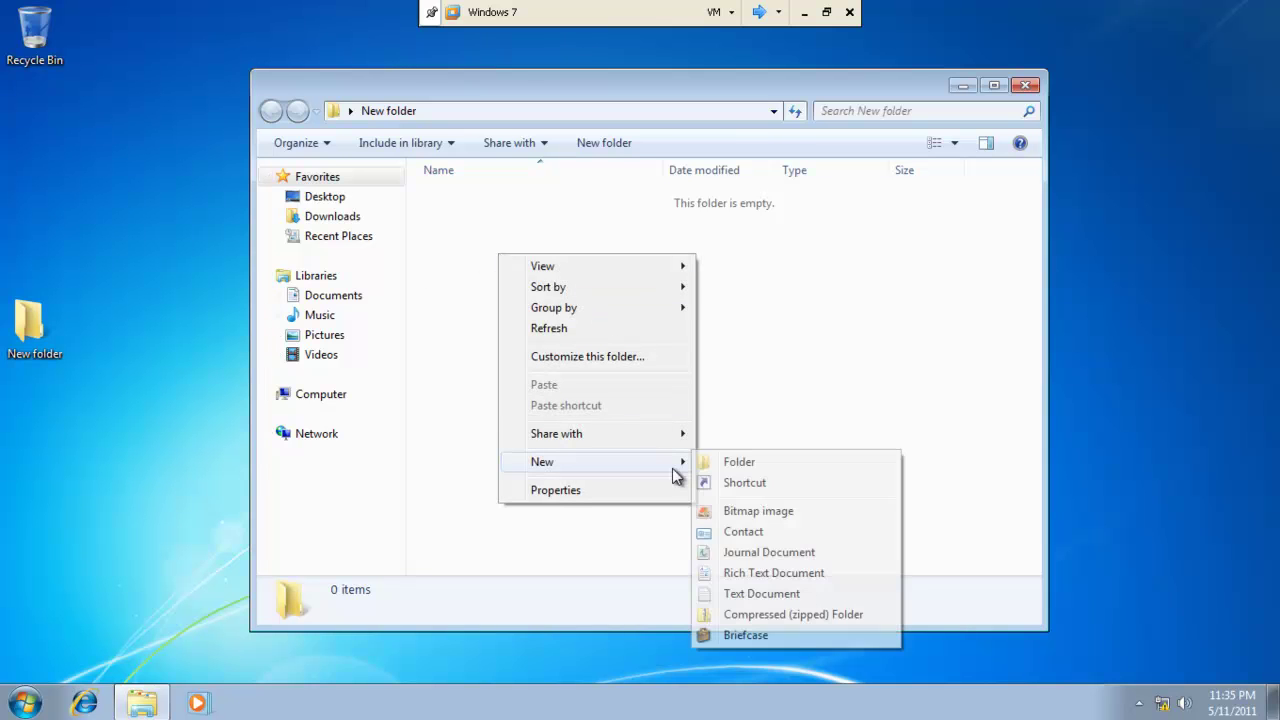
left_click(778, 592)
key("Return")
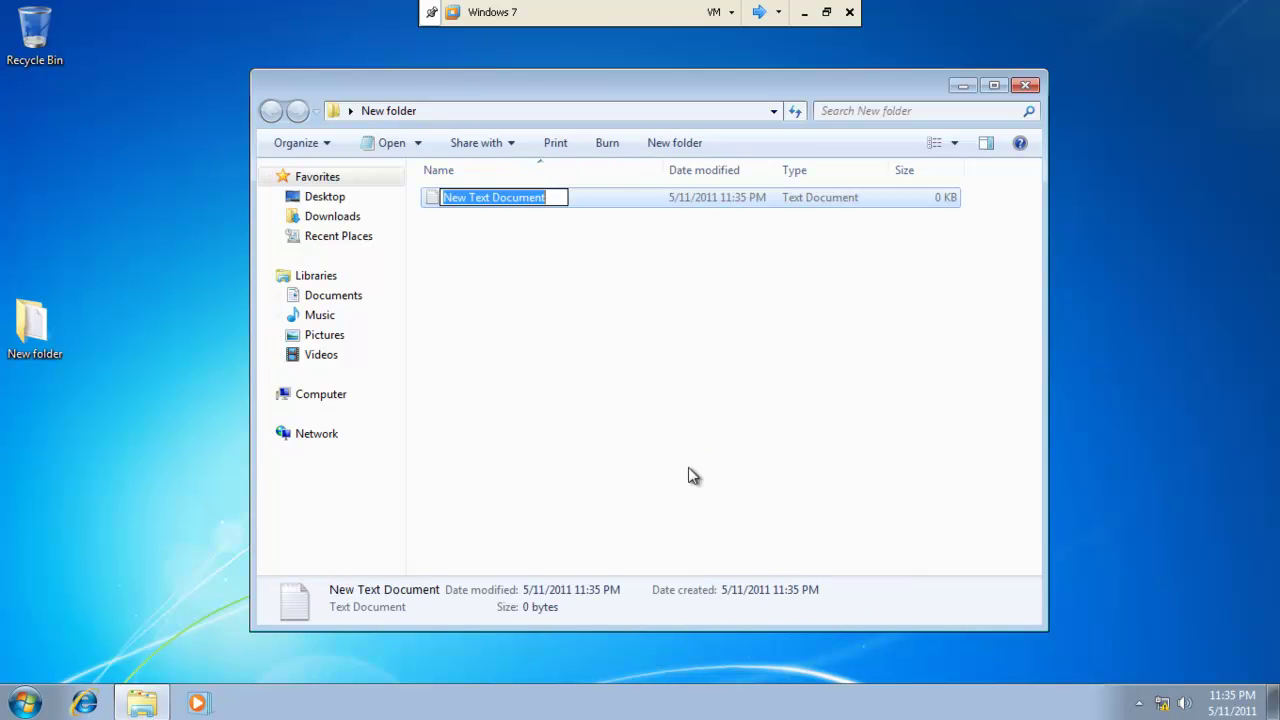
left_click(565, 290)
Type '54t5rtge4t' into New Text Document, save it, and close the folder.
double_click(530, 198)
type("54t5rtge4t")
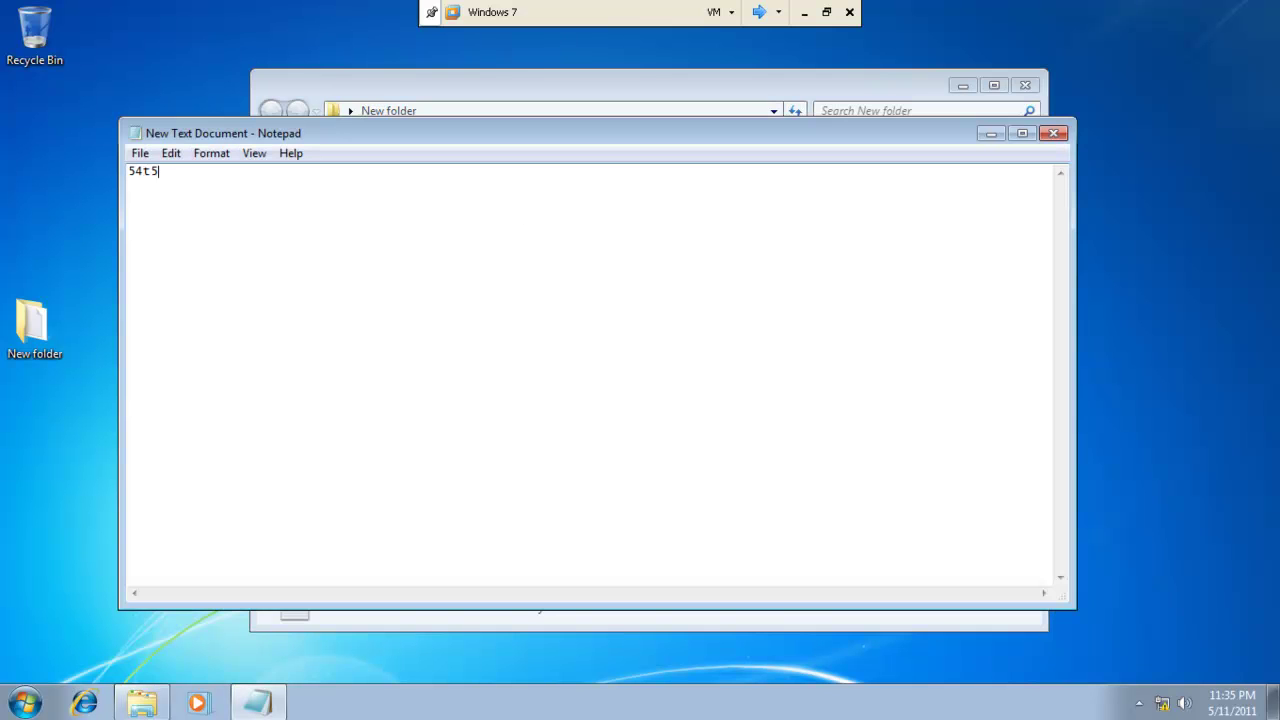
left_click(1068, 133)
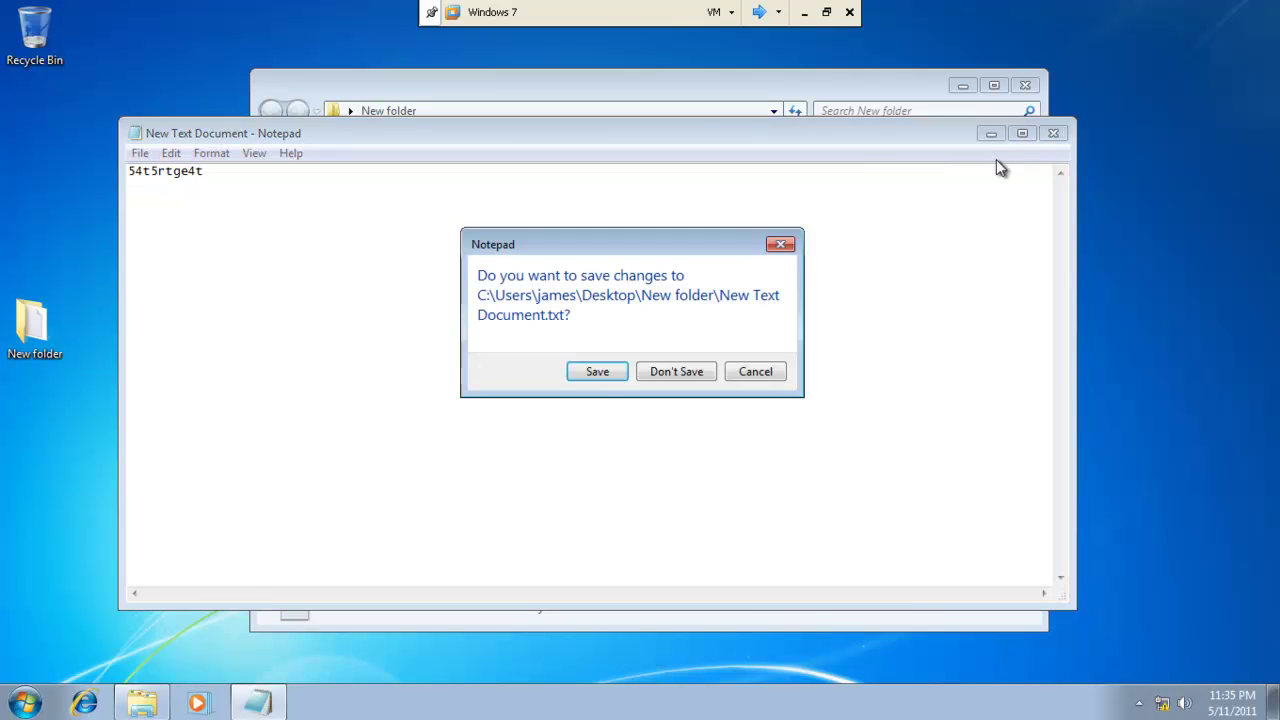
left_click(592, 369)
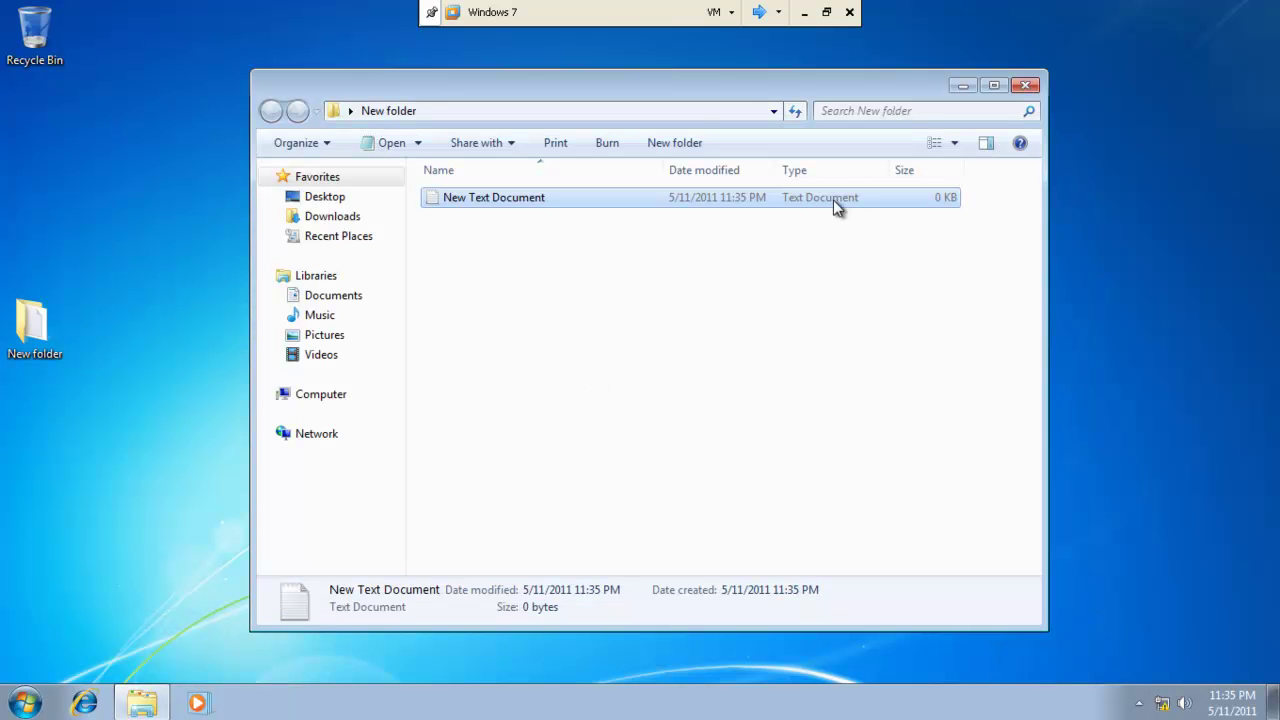
left_click(1019, 89)
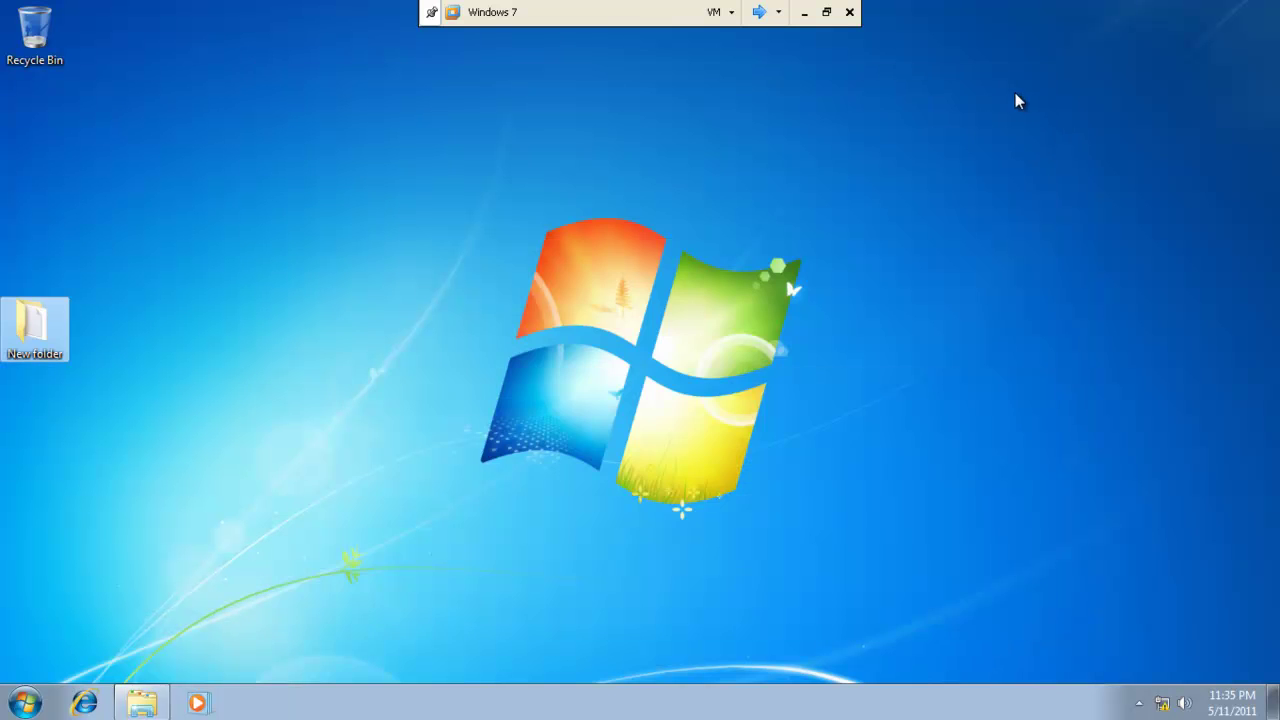
left_click(24, 702)
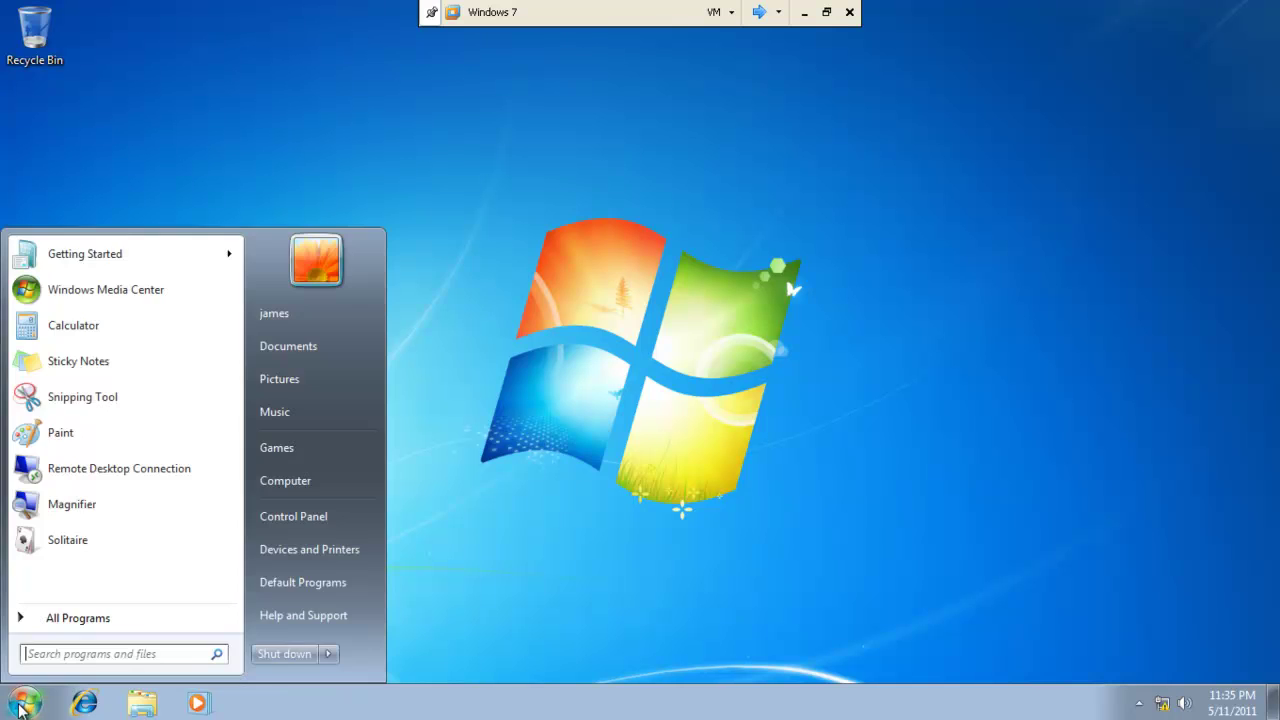
Open the mapped Z: home drive and create a folder named imp.
left_click(304, 484)
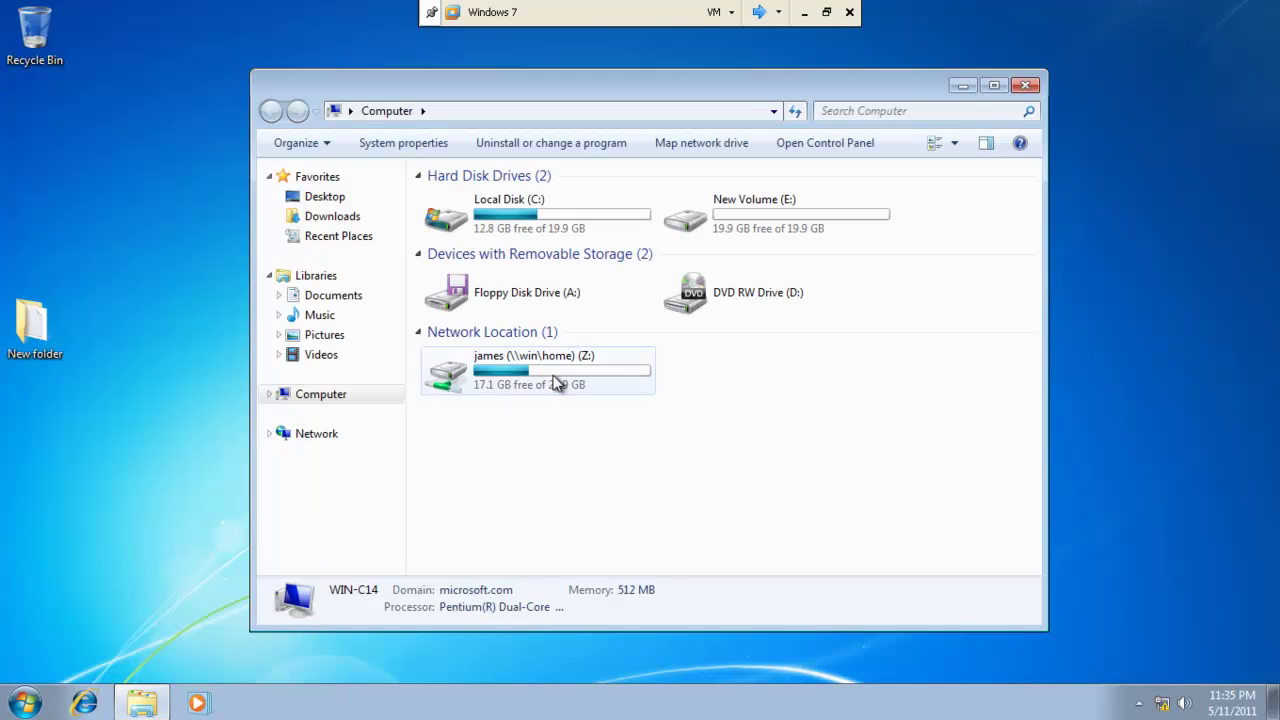
left_click(556, 383)
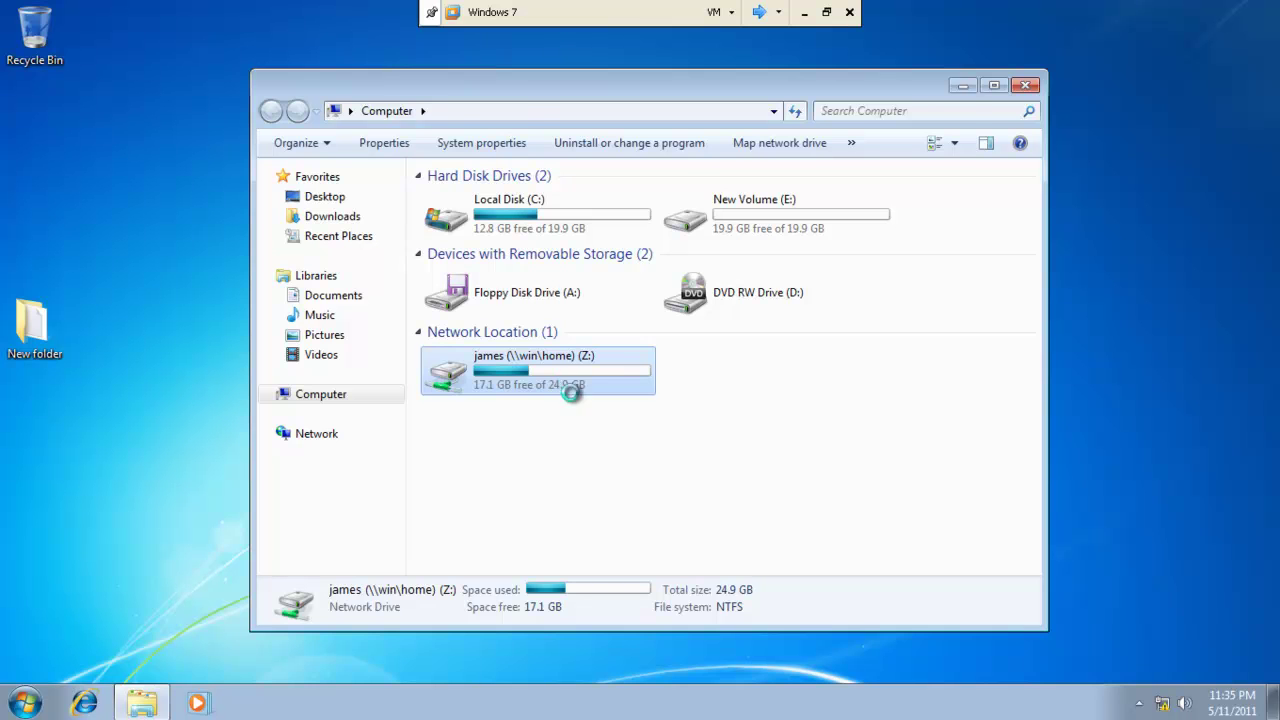
double_click(553, 375)
right_click(496, 253)
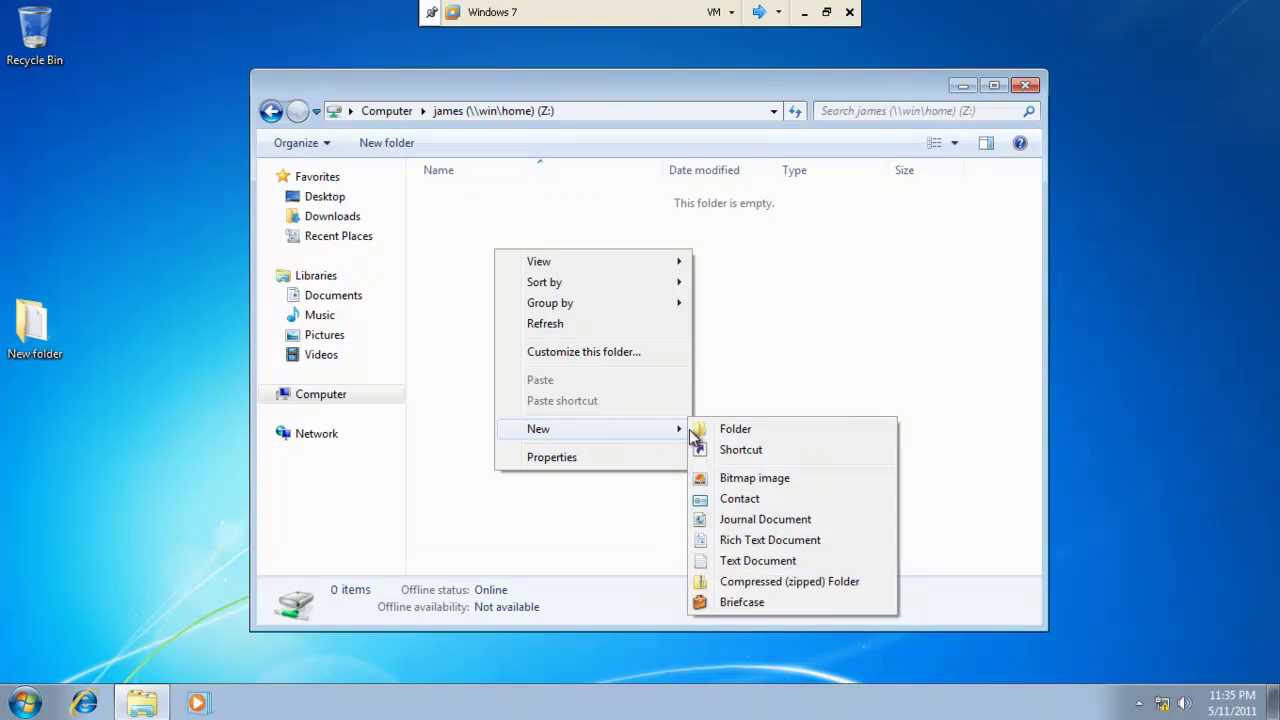
left_click(704, 429)
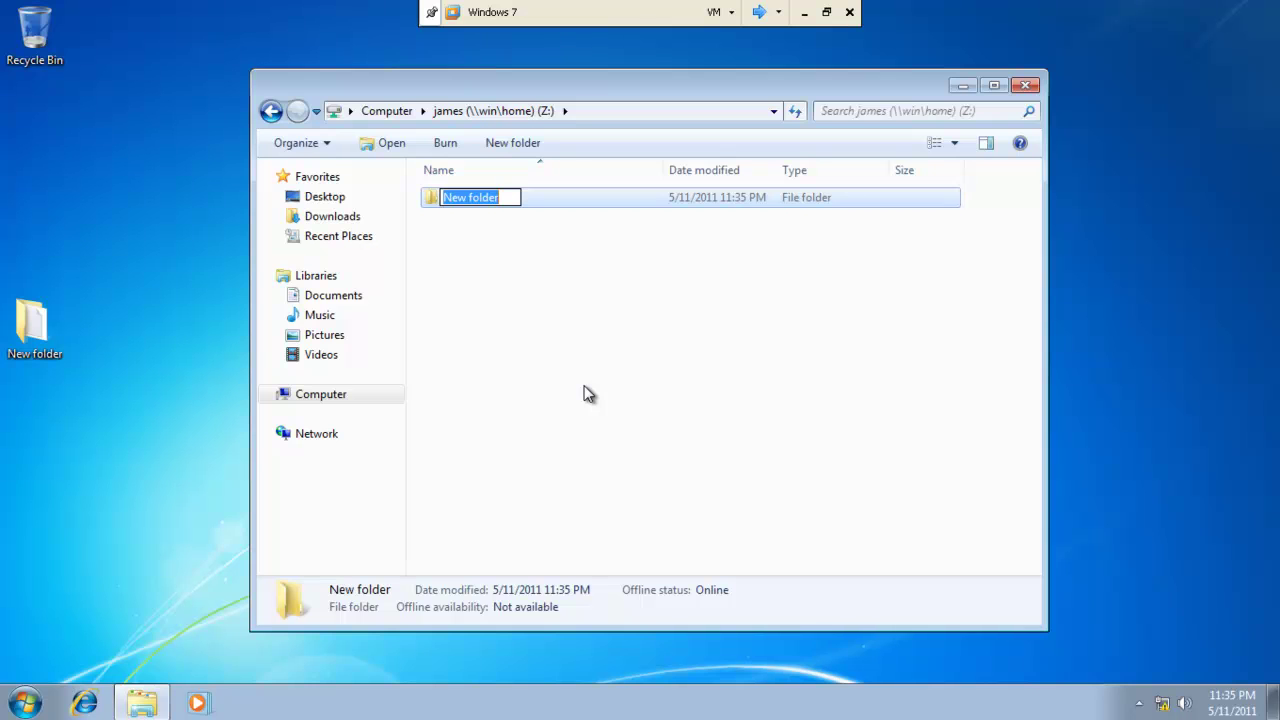
key("BackSpace")
type("imp")
key("Return")
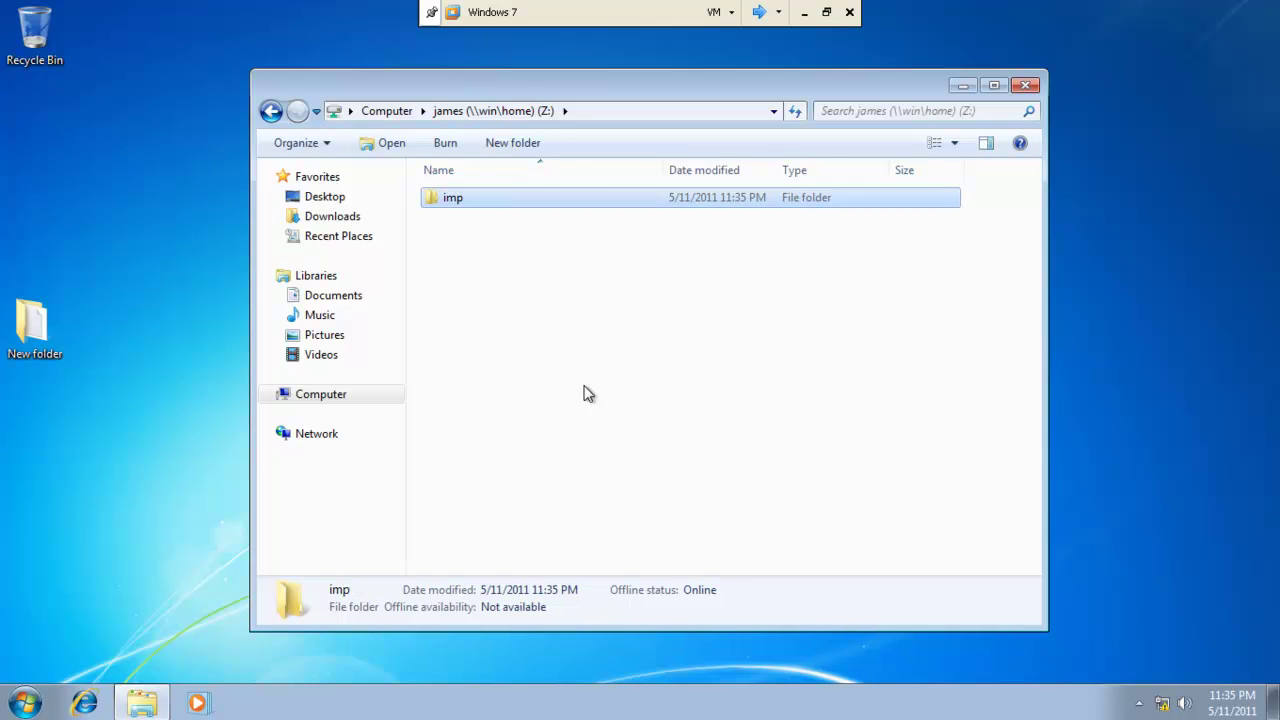
Add a New Compressed (zipped) Folder and a New Briefcase inside imp, then close it.
double_click(502, 201)
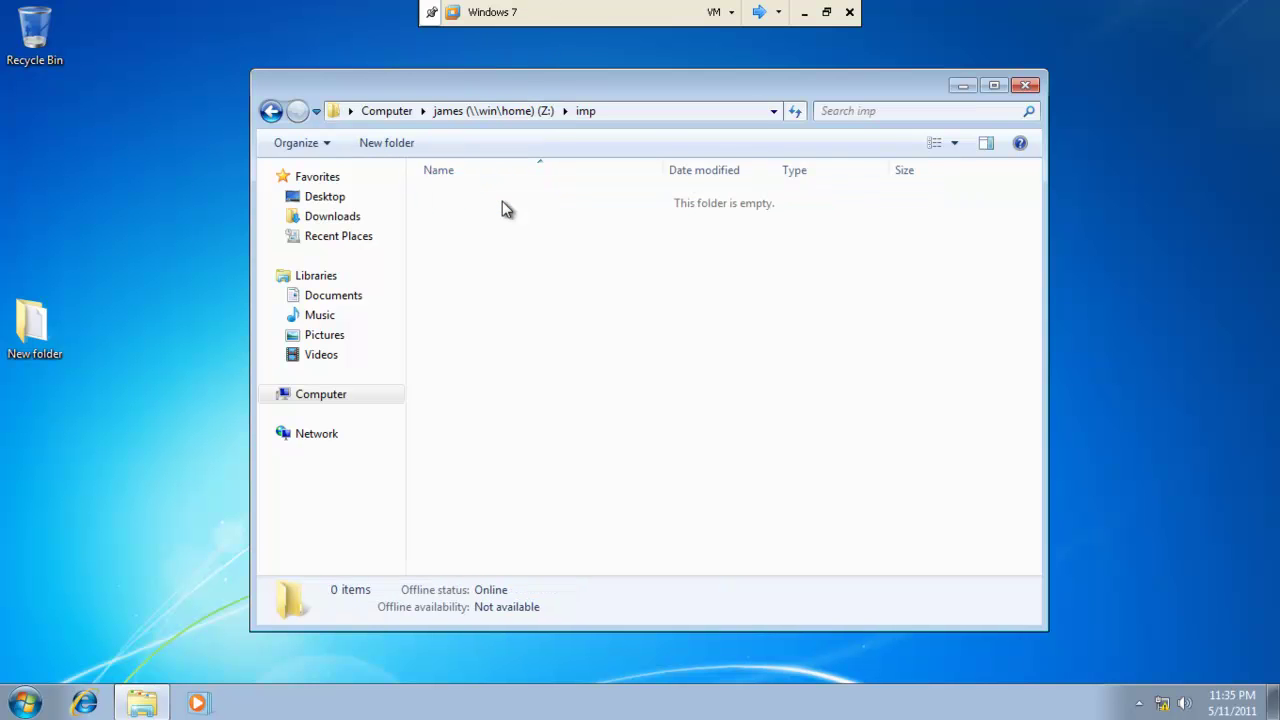
right_click(502, 201)
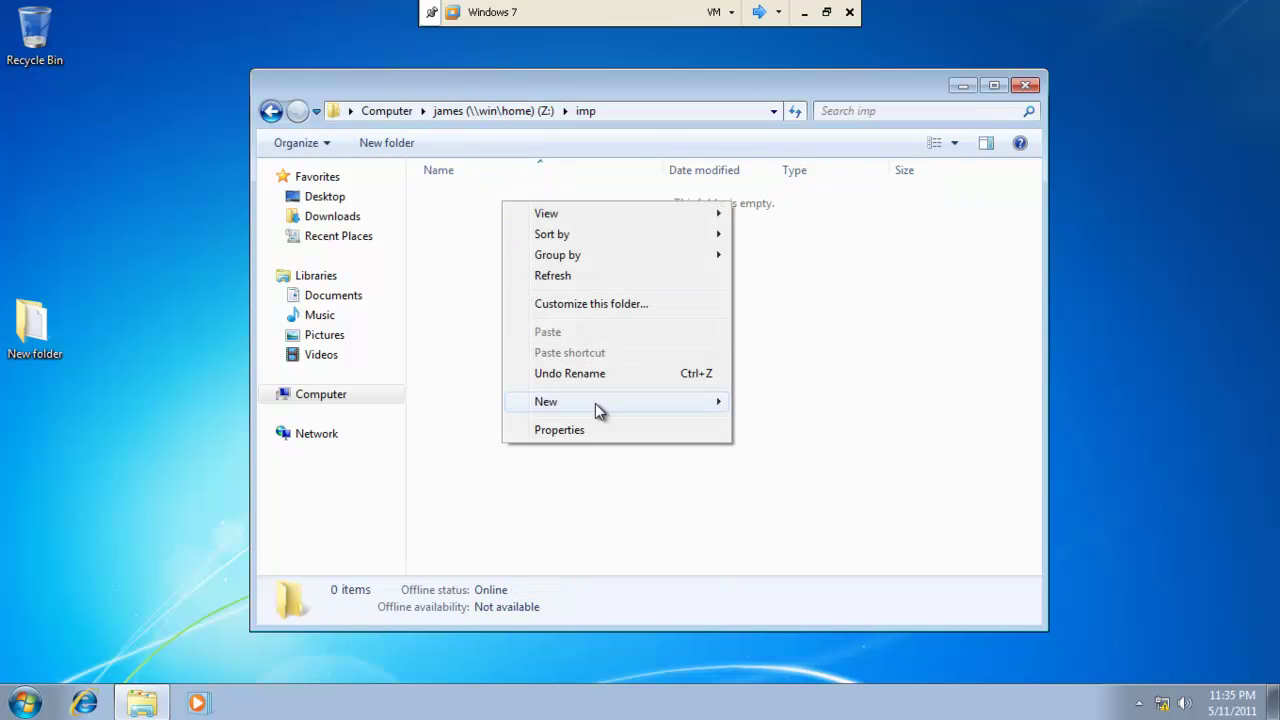
mouse_move(595, 403)
left_click(797, 555)
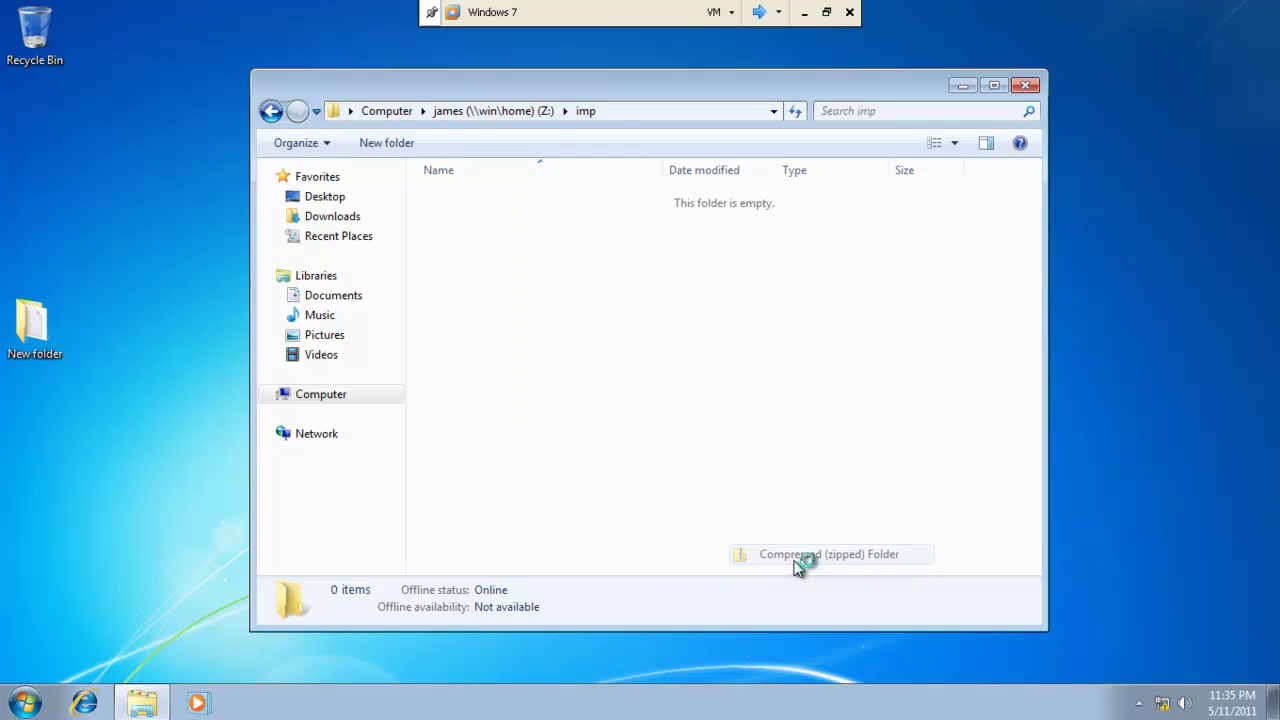
left_click(596, 367)
right_click(567, 273)
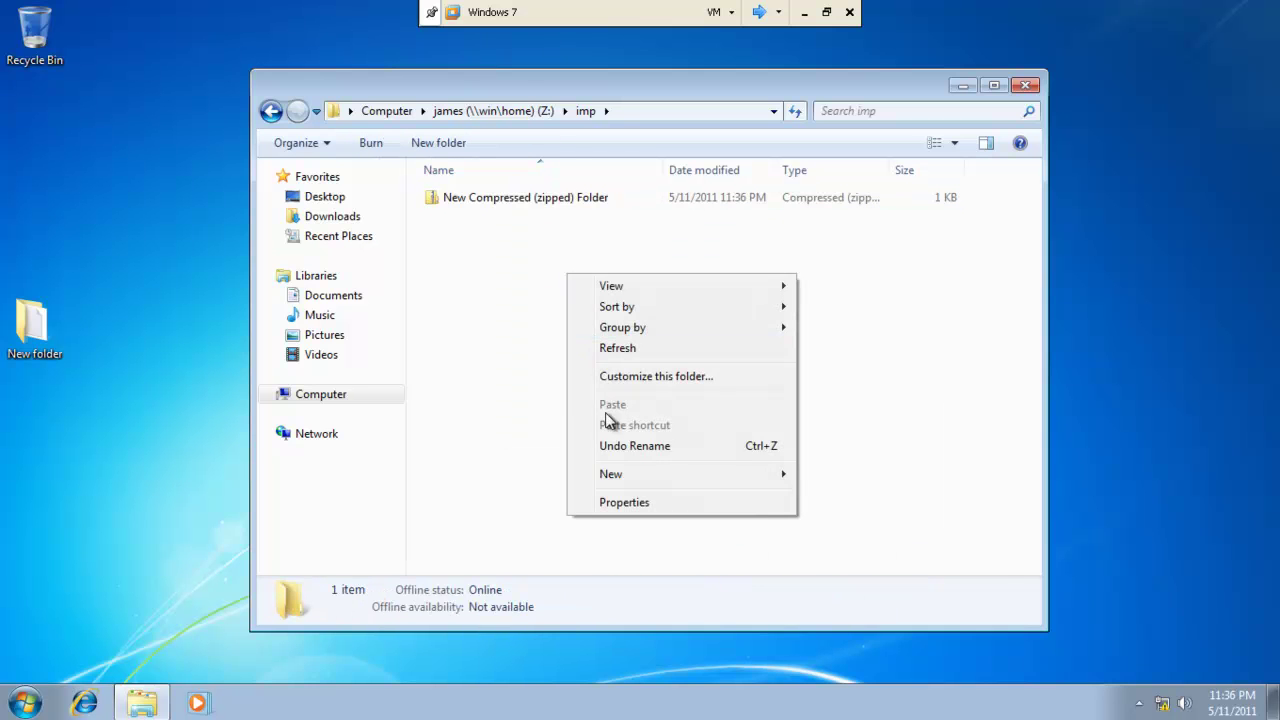
mouse_move(629, 476)
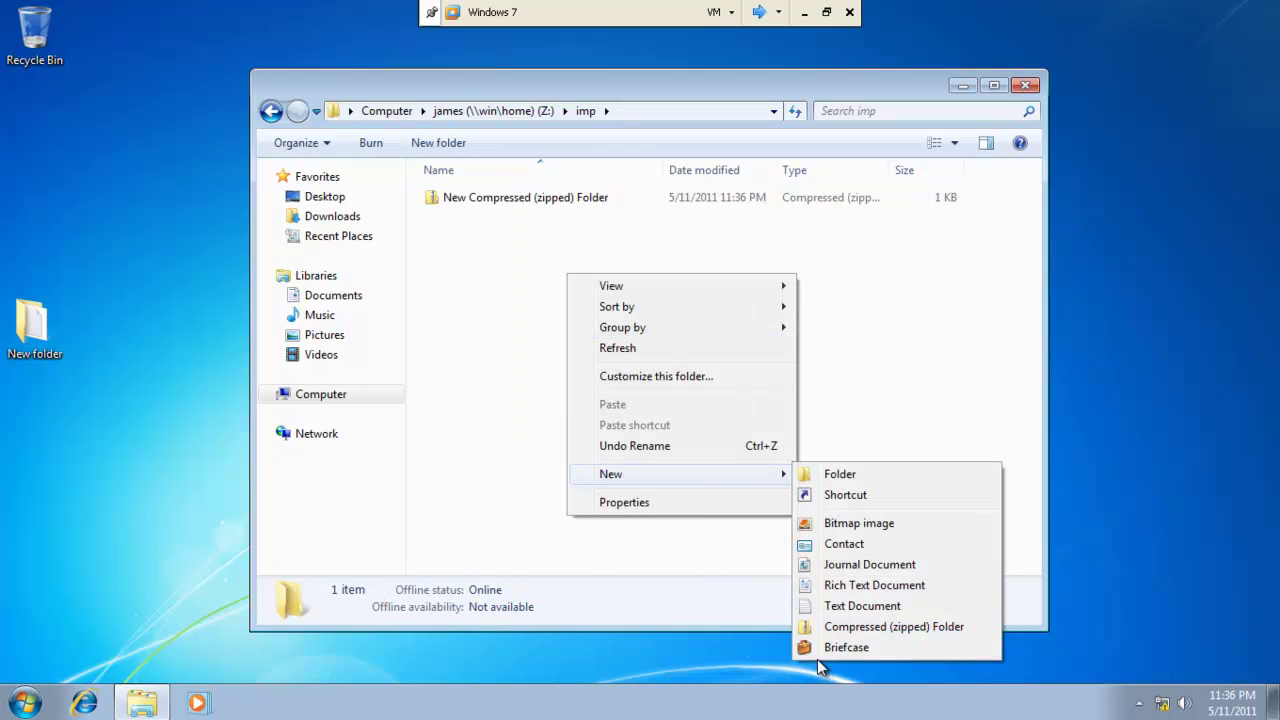
left_click(846, 647)
left_click(807, 441)
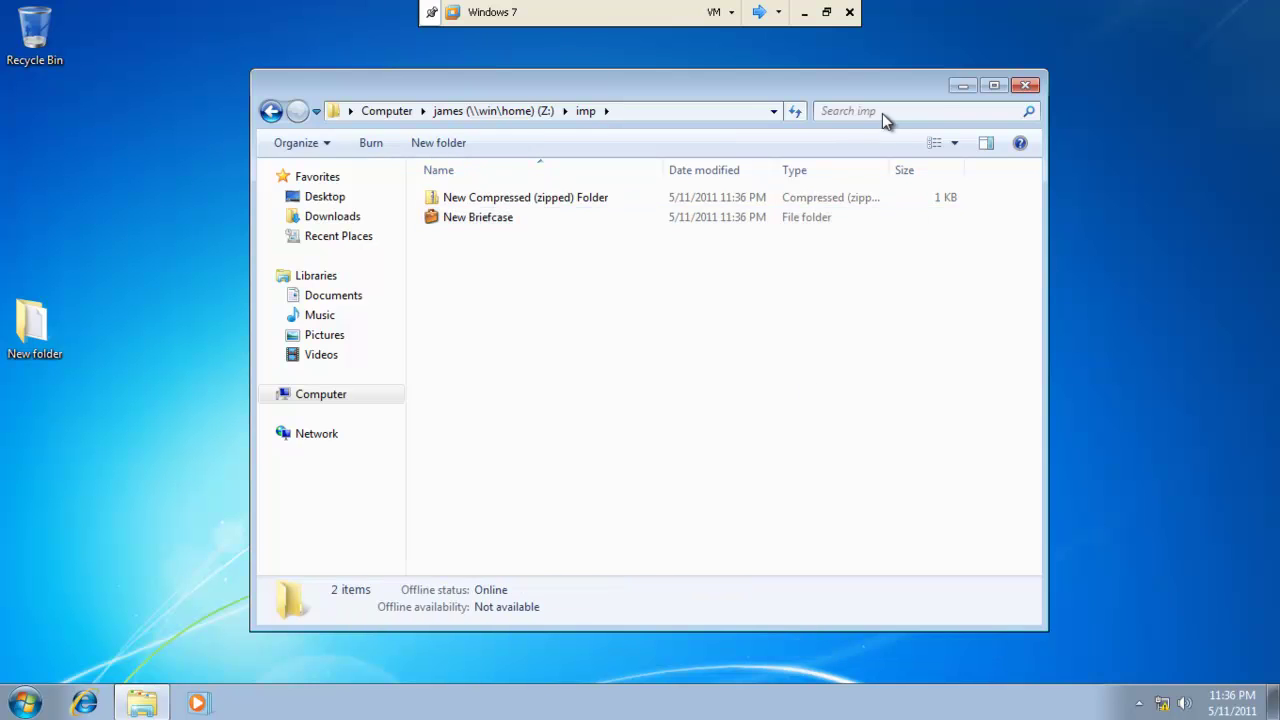
left_click(1030, 84)
Log off the Windows 7 client and log back on as the same domain user.
left_click(18, 708)
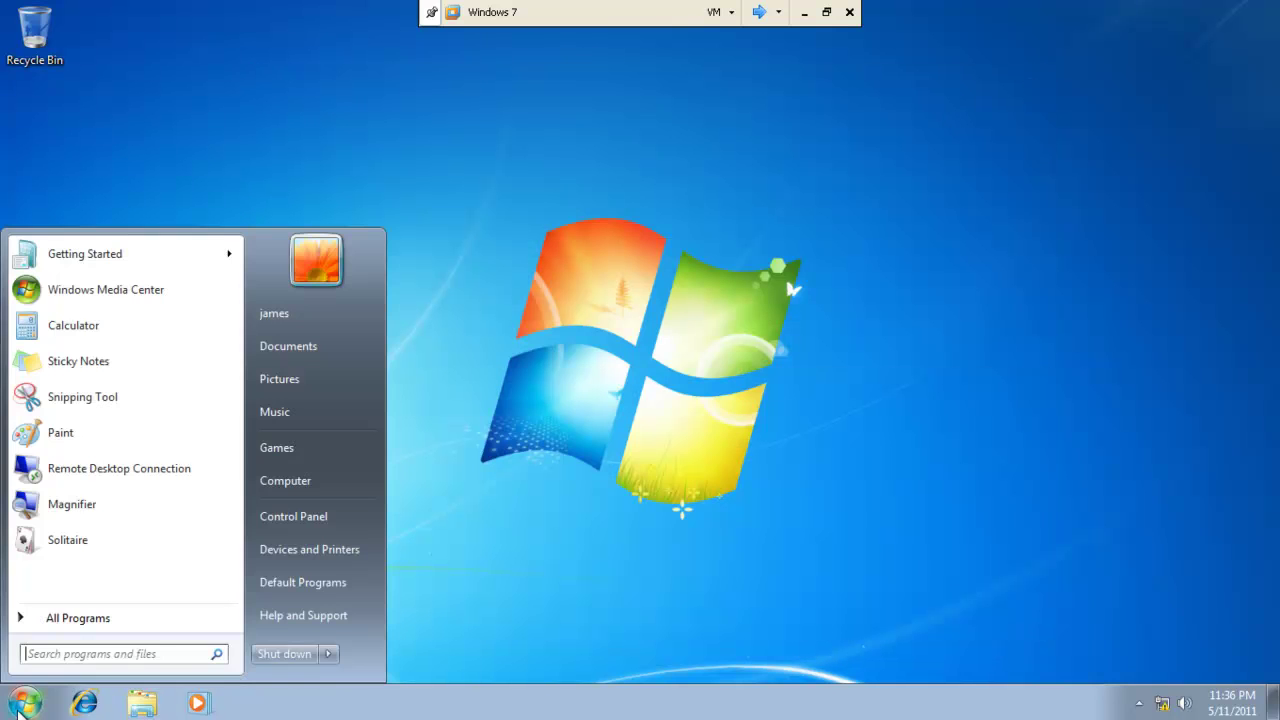
left_click(329, 655)
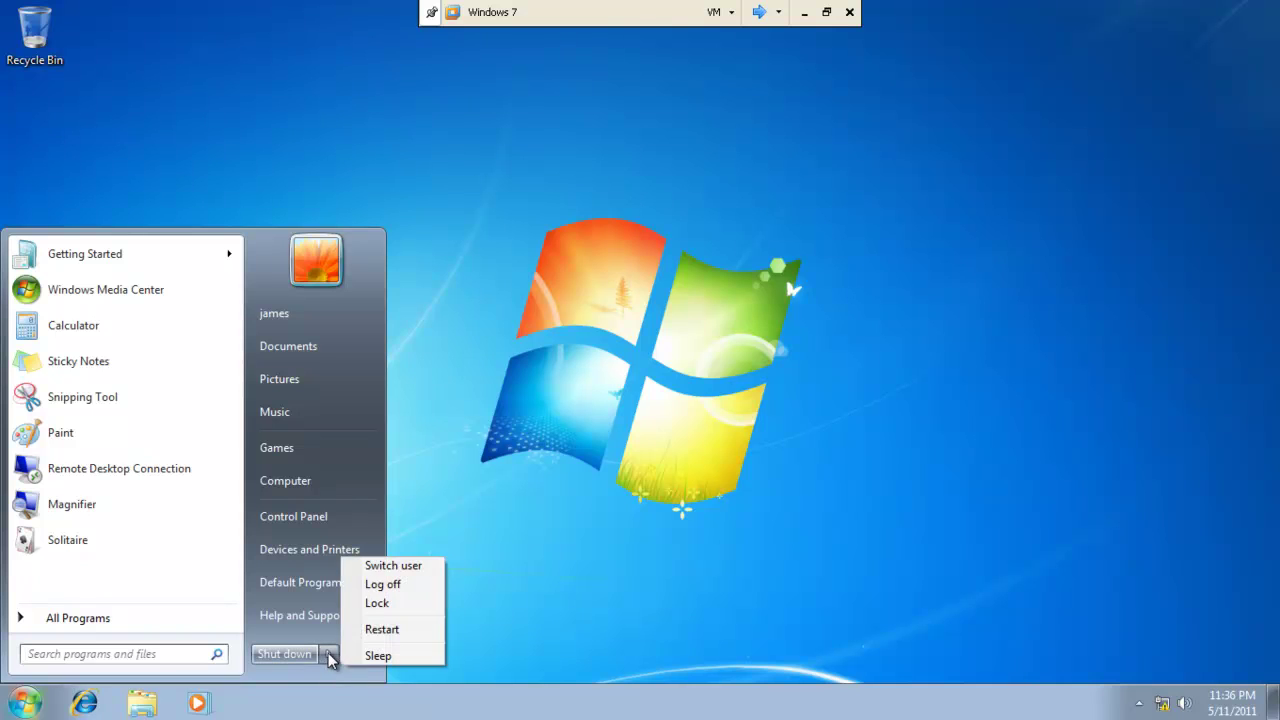
left_click(388, 585)
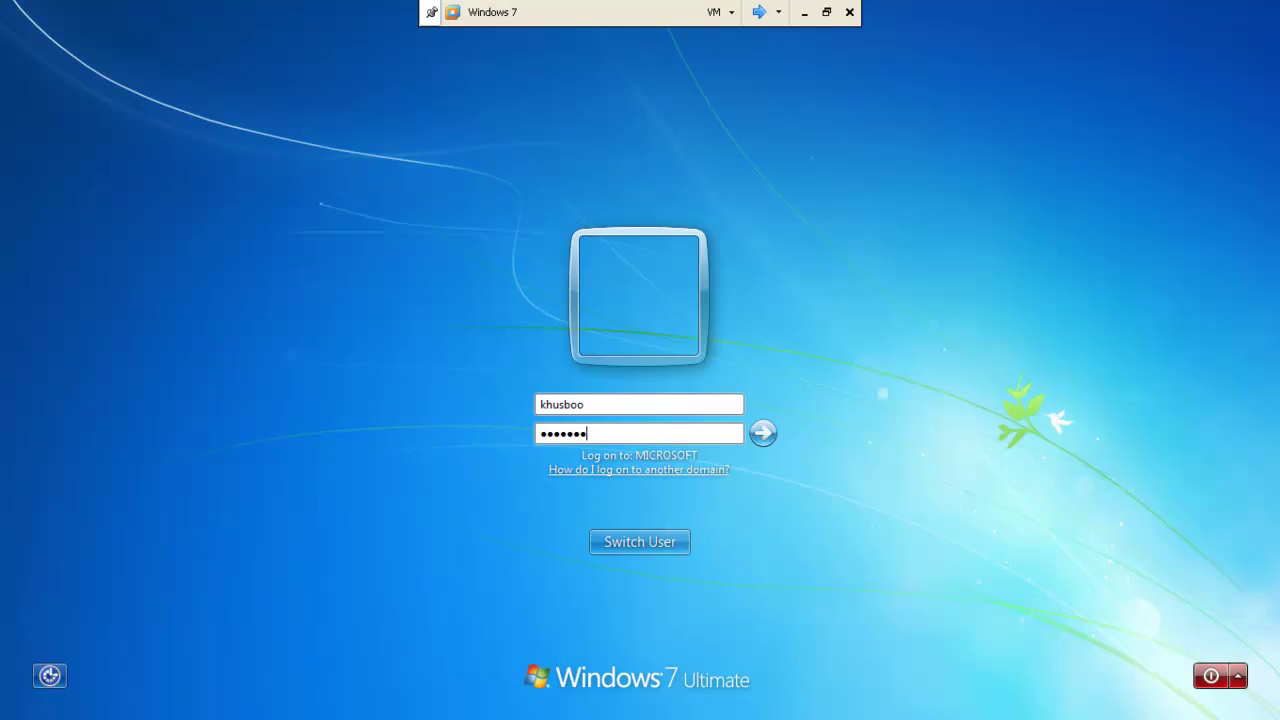
key("Return")
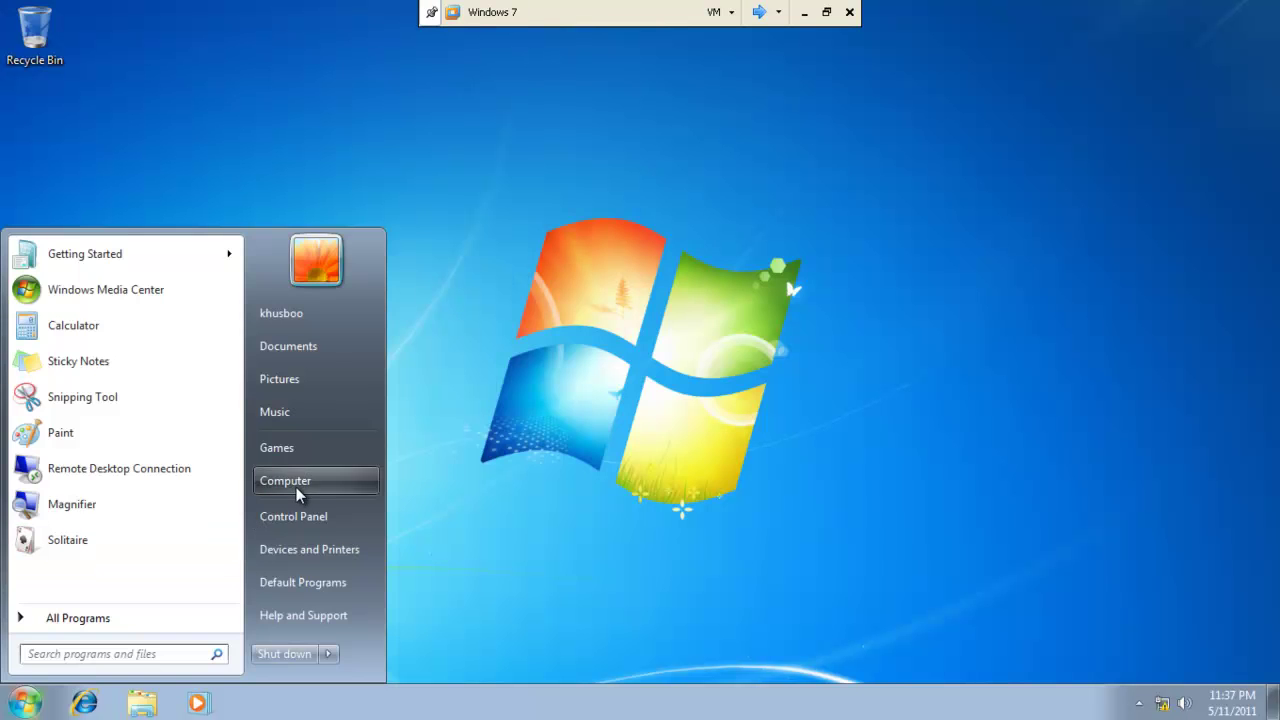
In Computer, confirm \\win\home is mapped as network drive Z:, then close the window.
left_click(297, 485)
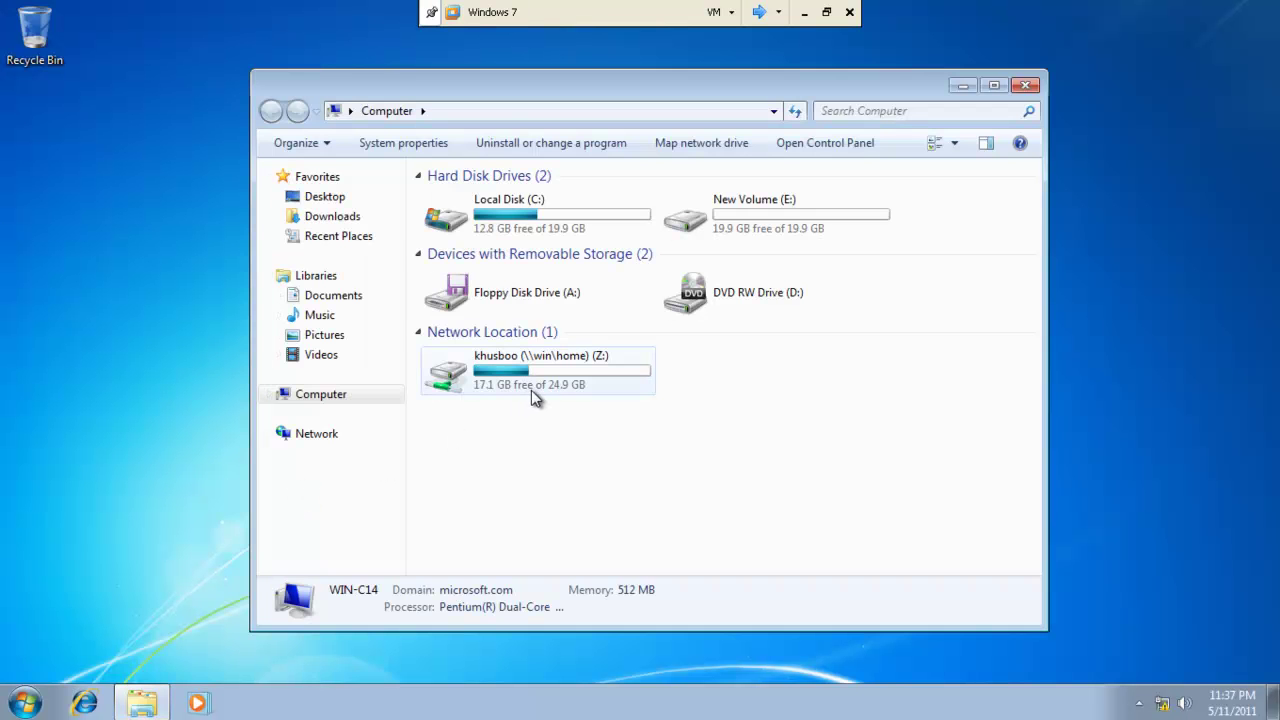
mouse_move(545, 387)
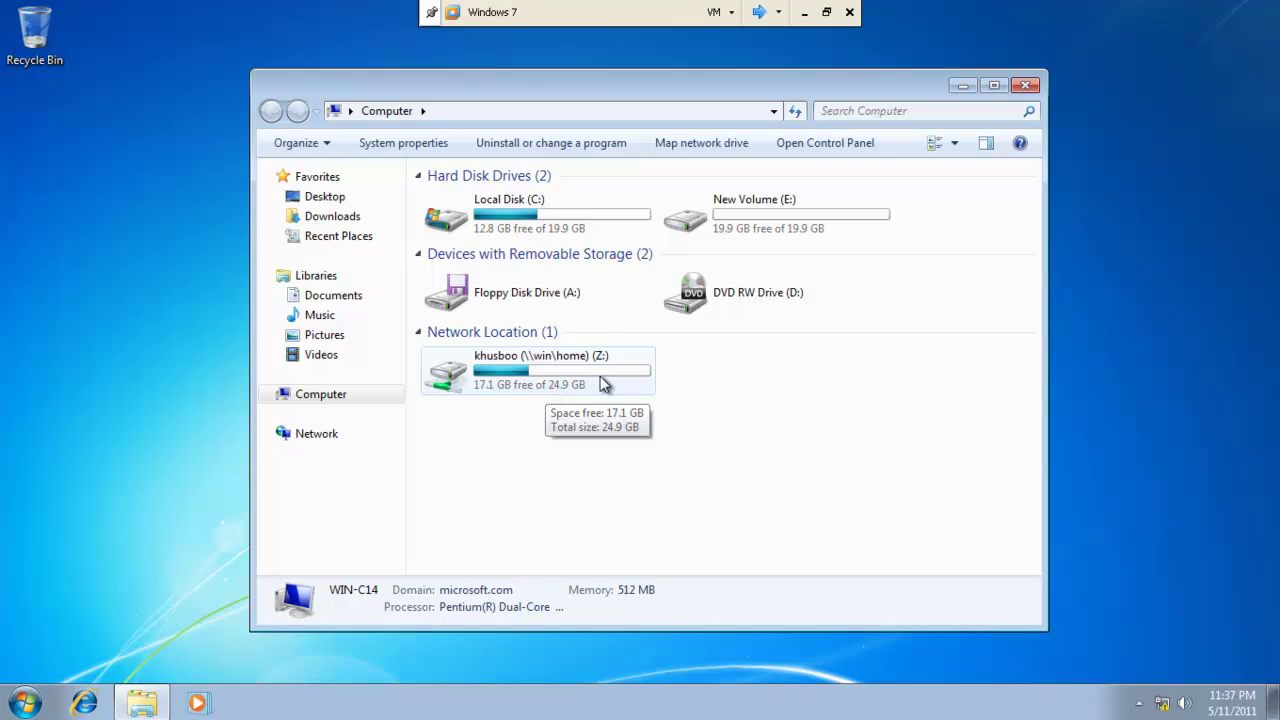
left_click(1033, 87)
left_click(24, 702)
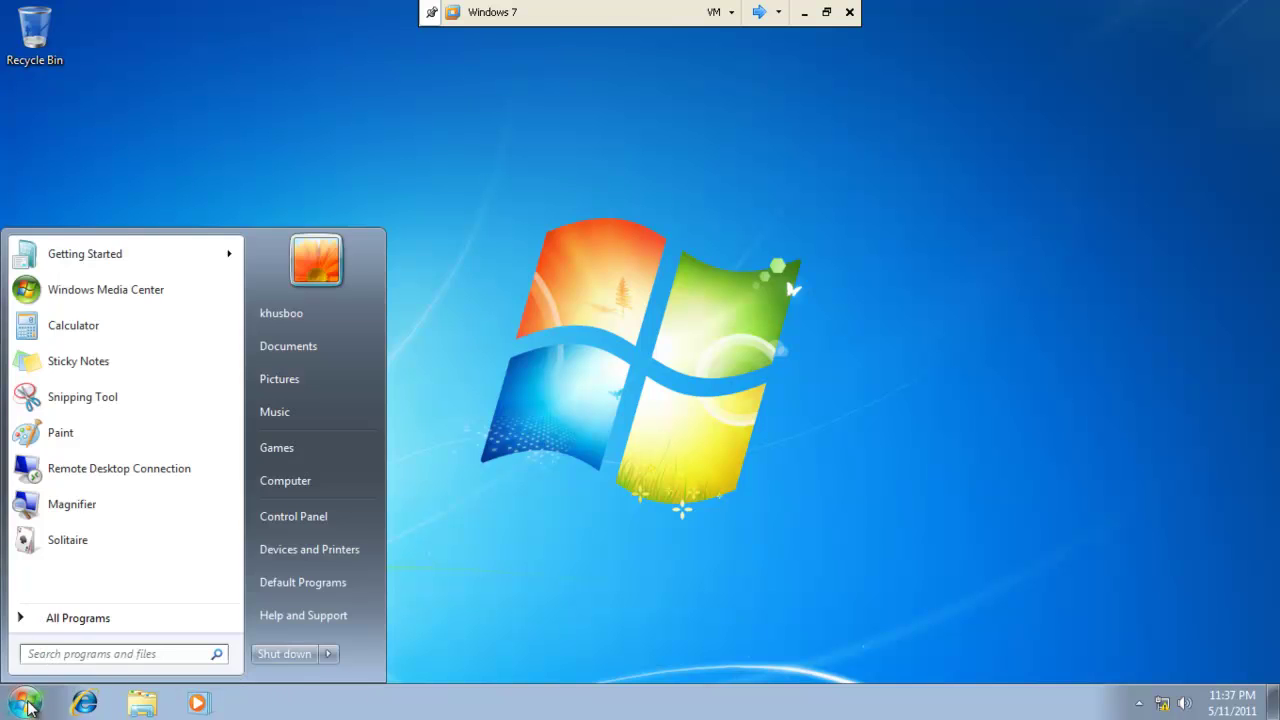
Open System Properties from Computer's Properties, entering the administrator user name.
right_click(296, 481)
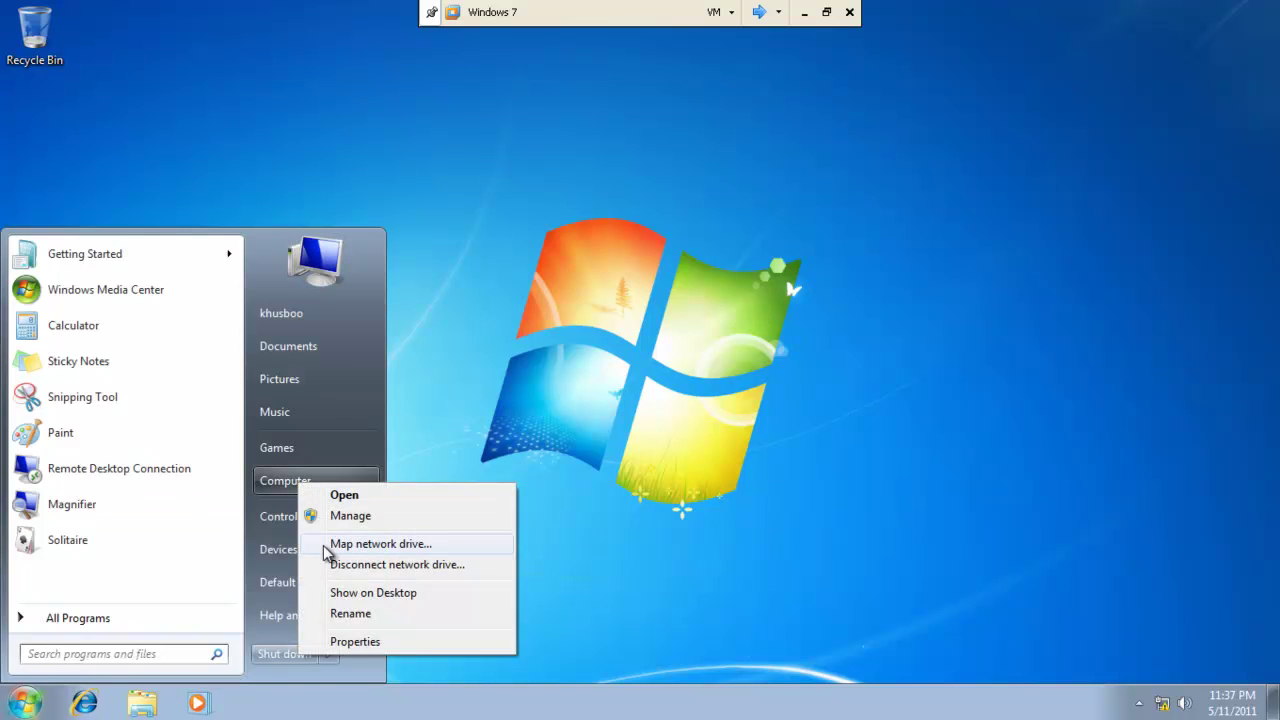
left_click(350, 641)
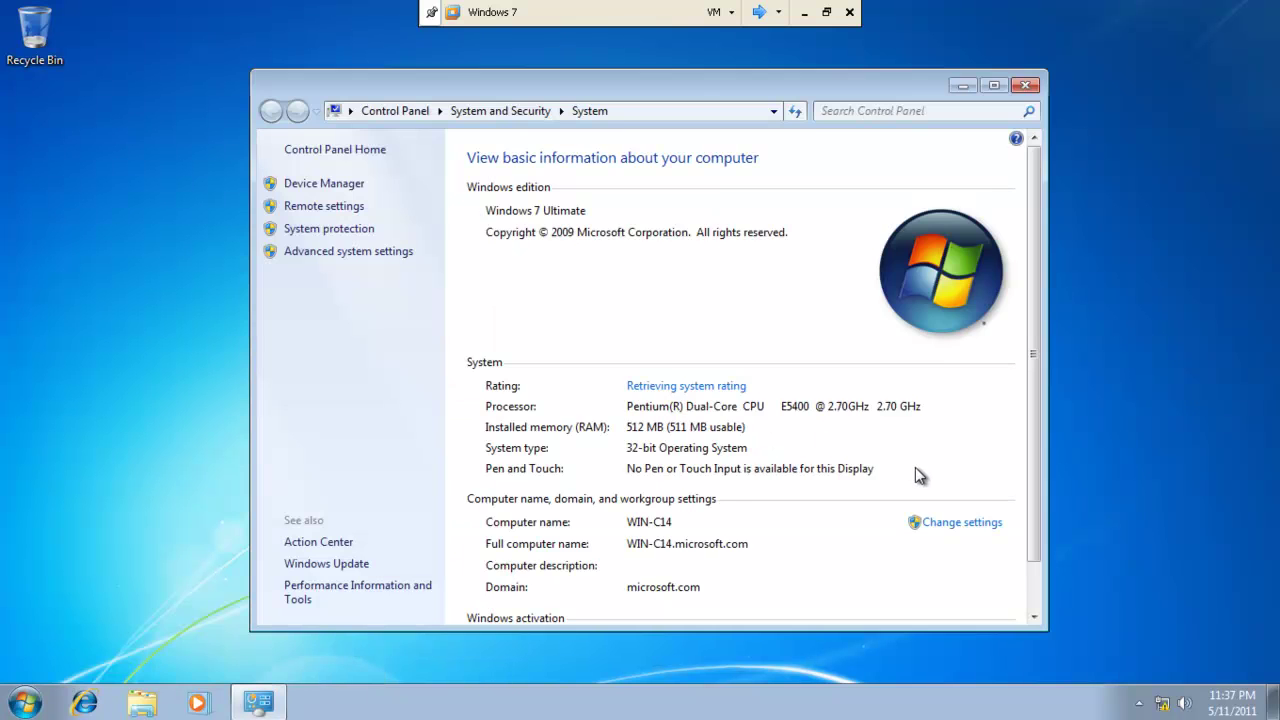
left_click(958, 531)
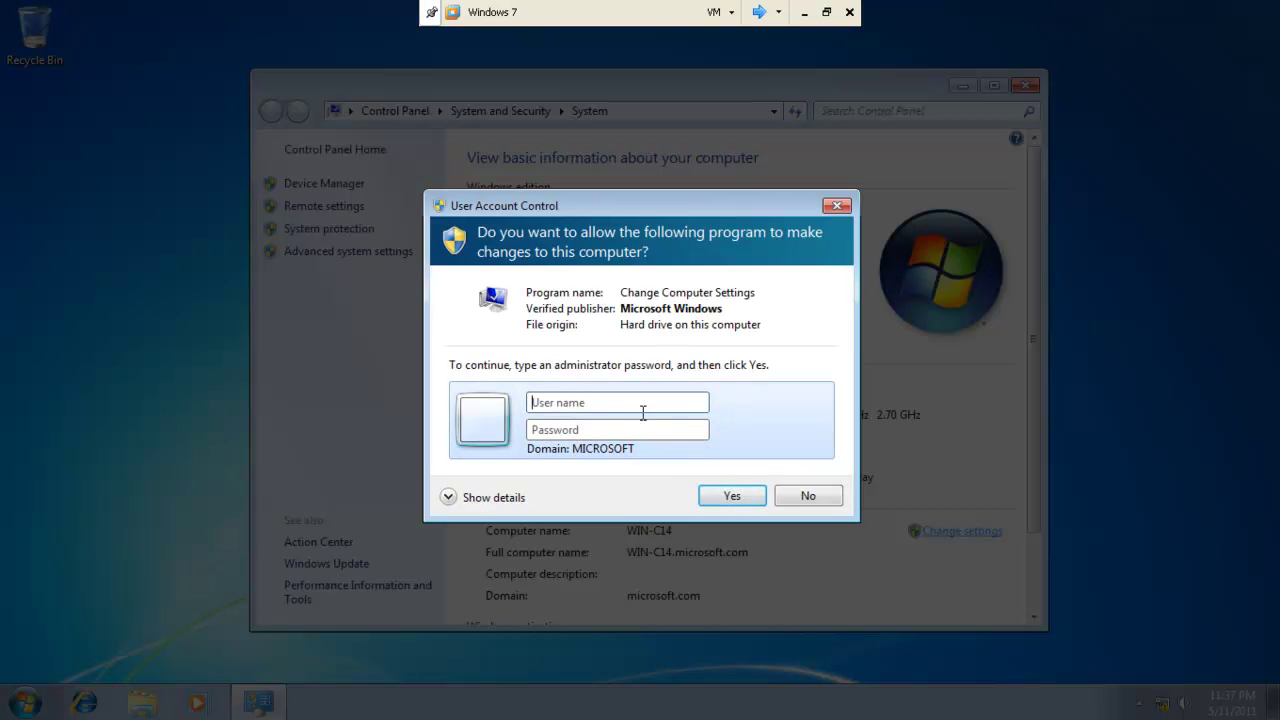
left_click(630, 402)
type("admi")
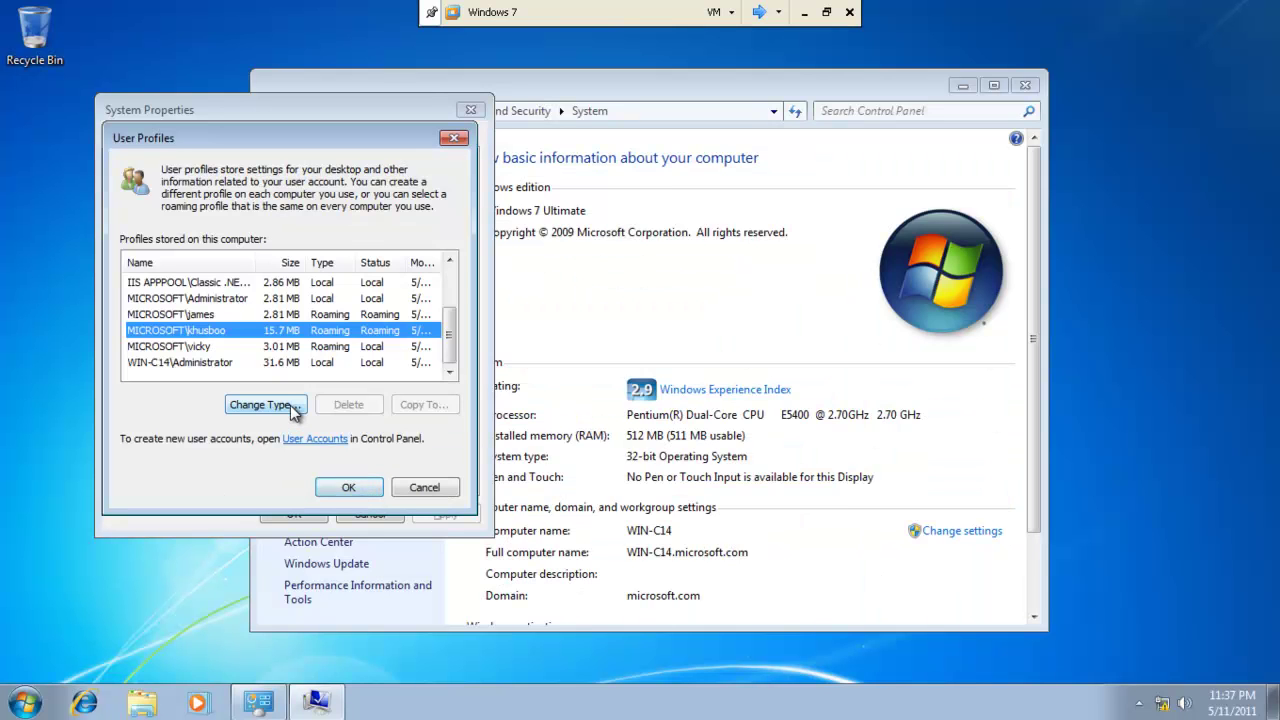
Confirm the user's profile type is Roaming, then close all profile and system dialogs.
left_click(288, 409)
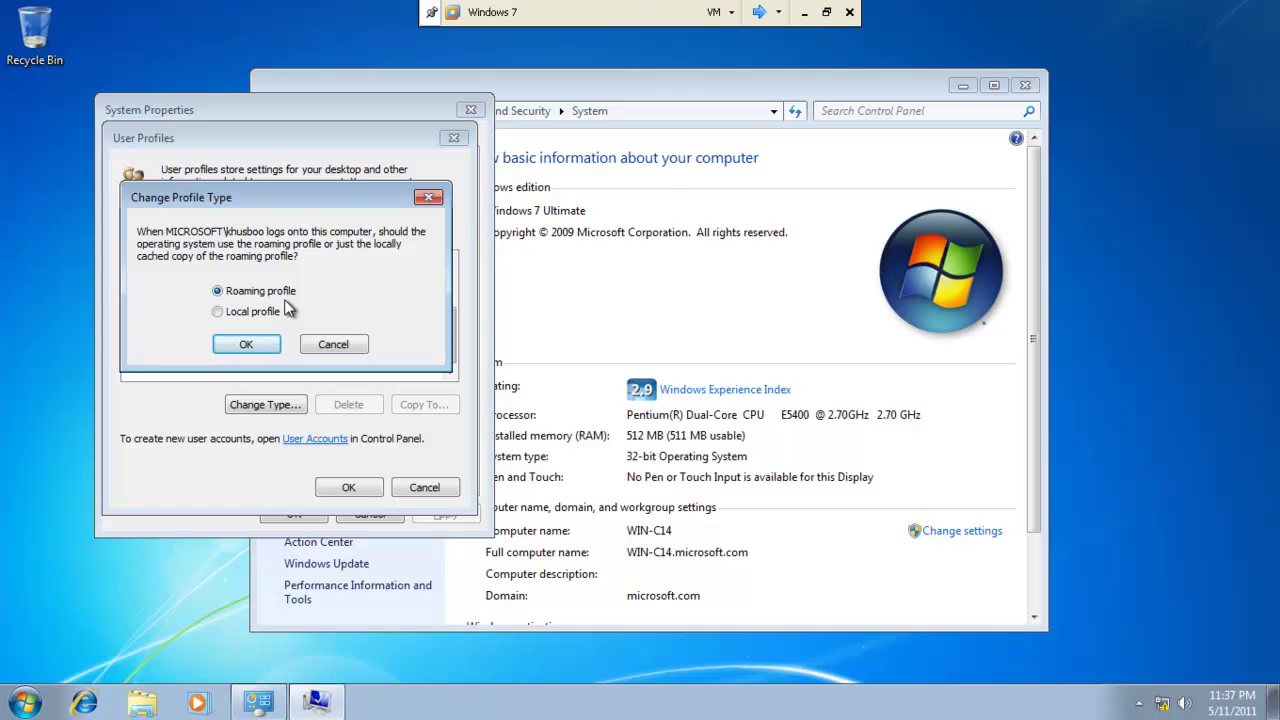
left_click(430, 199)
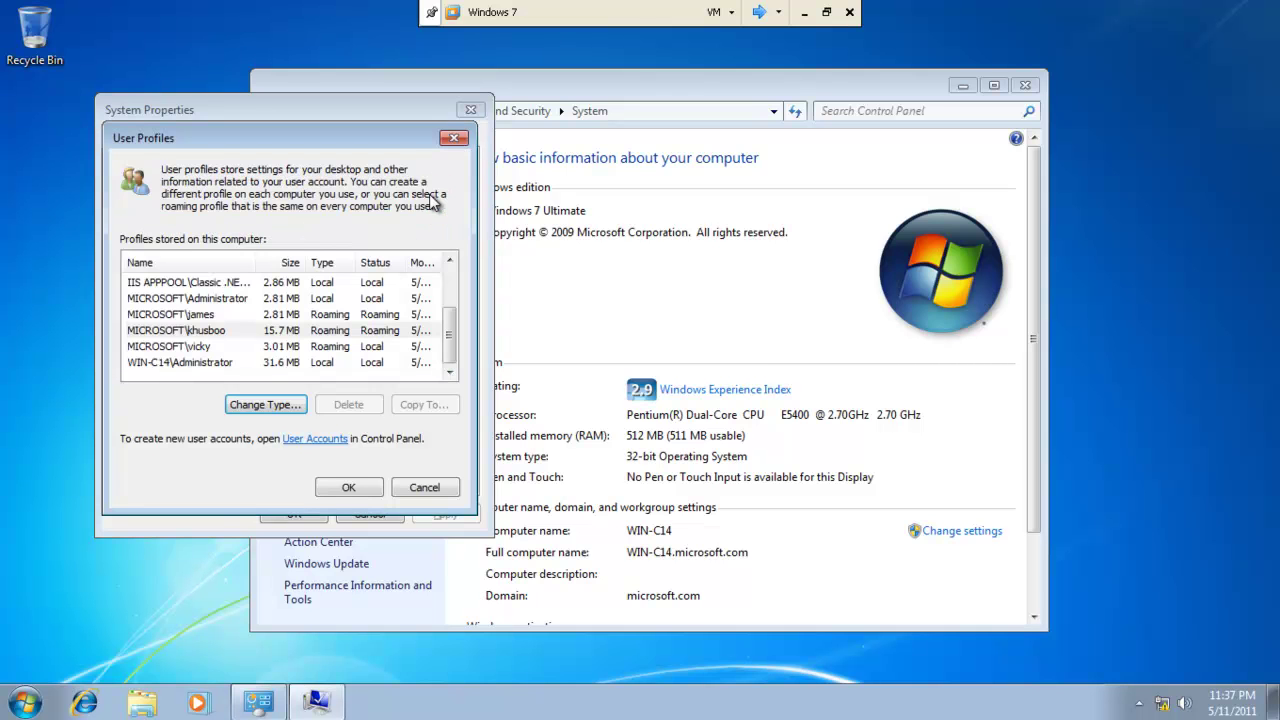
left_click(454, 138)
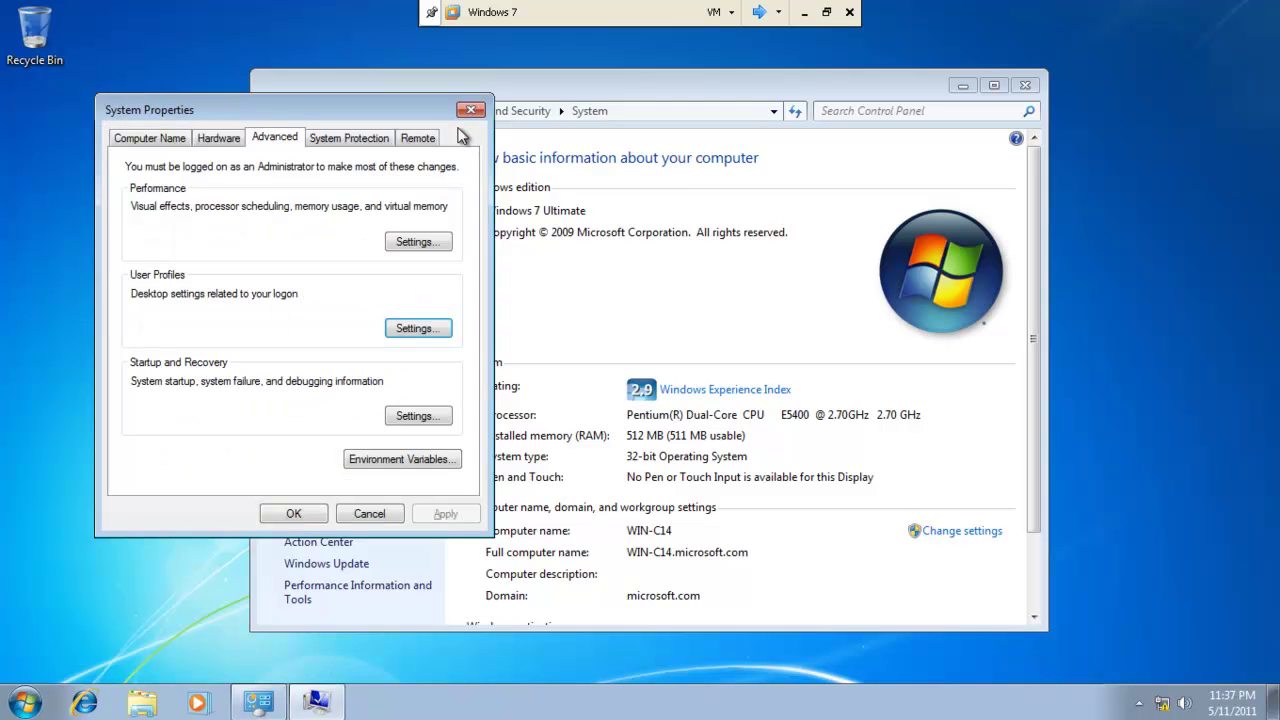
left_click(470, 110)
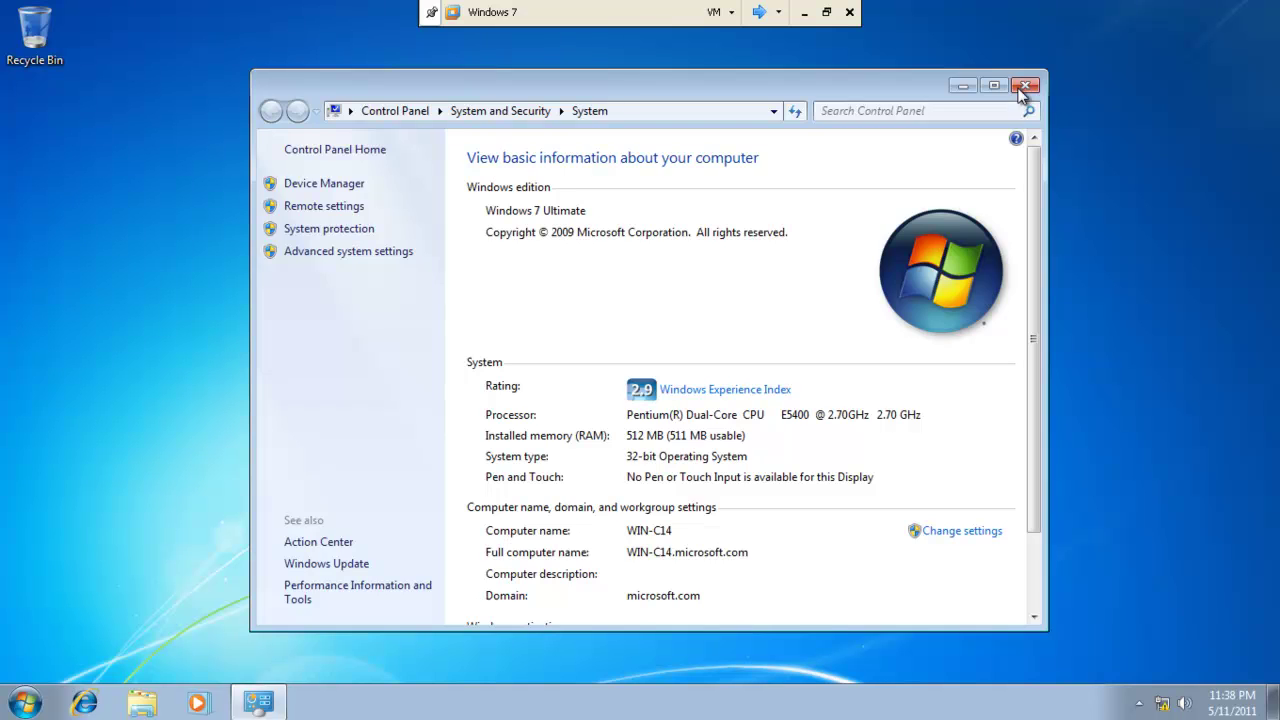
left_click(1025, 85)
Add a New folder and a New Bitmap Image to the desktop, lined up at the left edge.
right_click(58, 279)
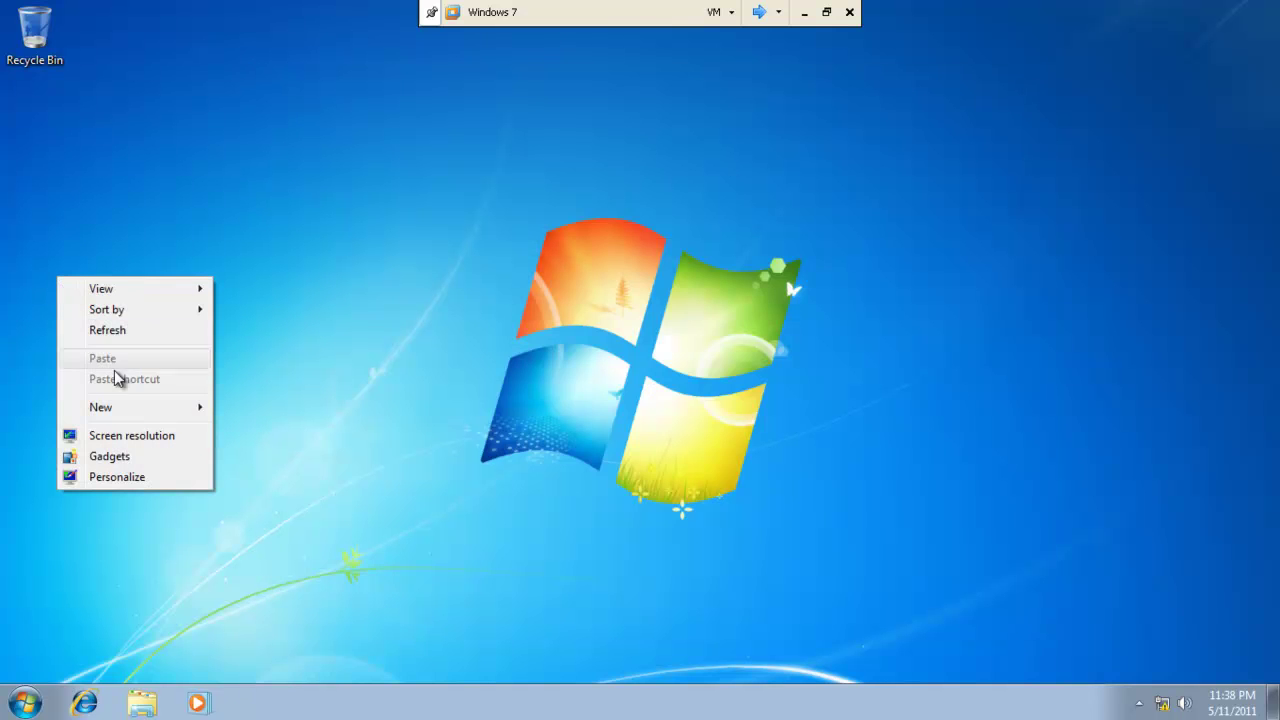
mouse_move(155, 412)
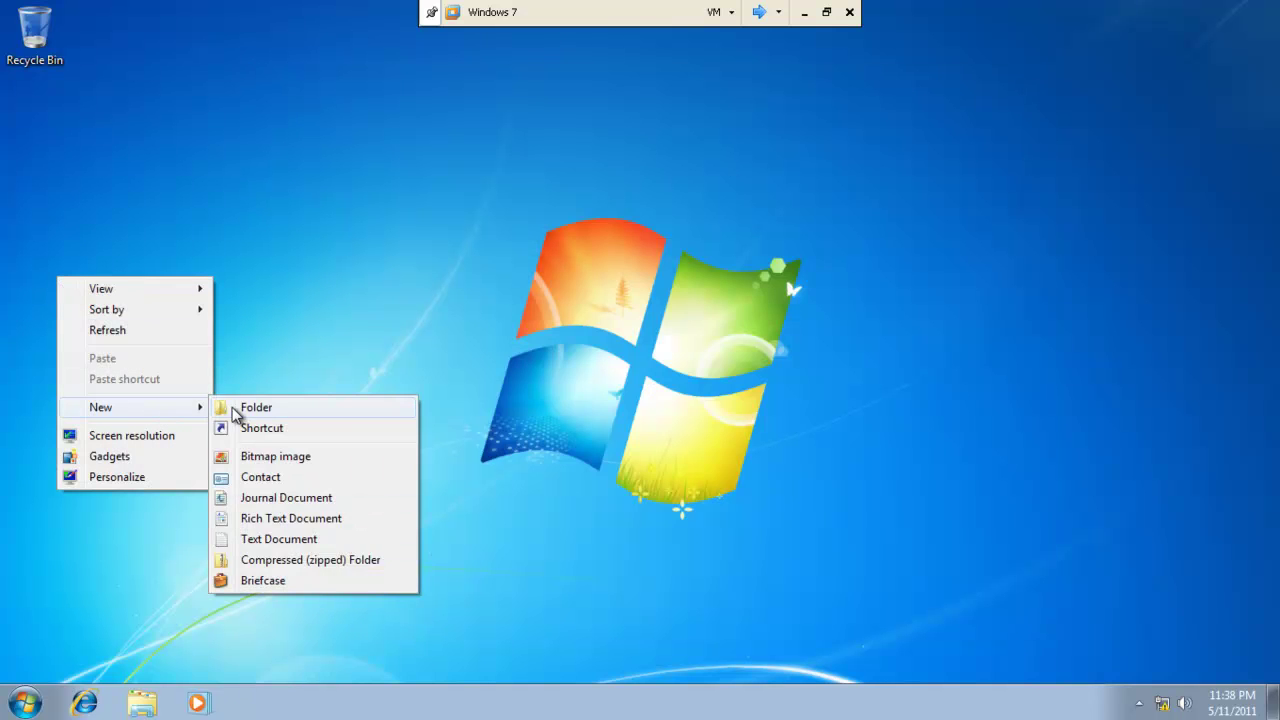
left_click(237, 408)
right_click(122, 373)
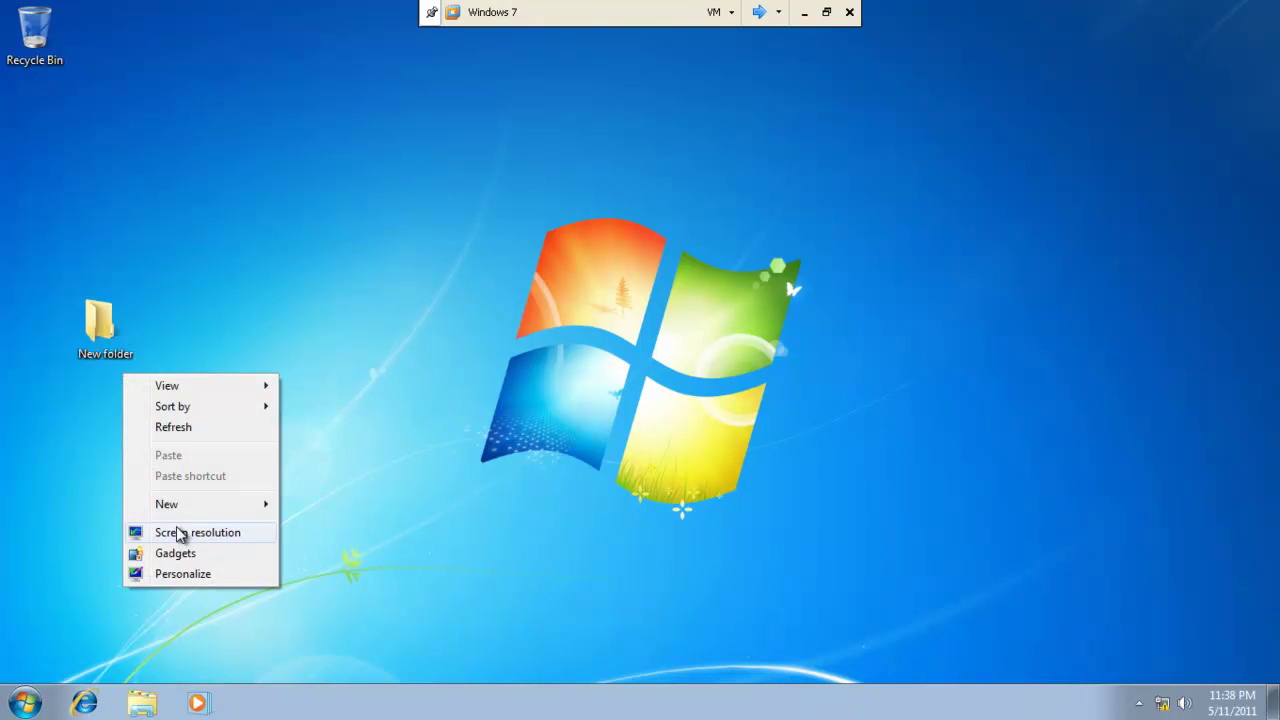
mouse_move(171, 503)
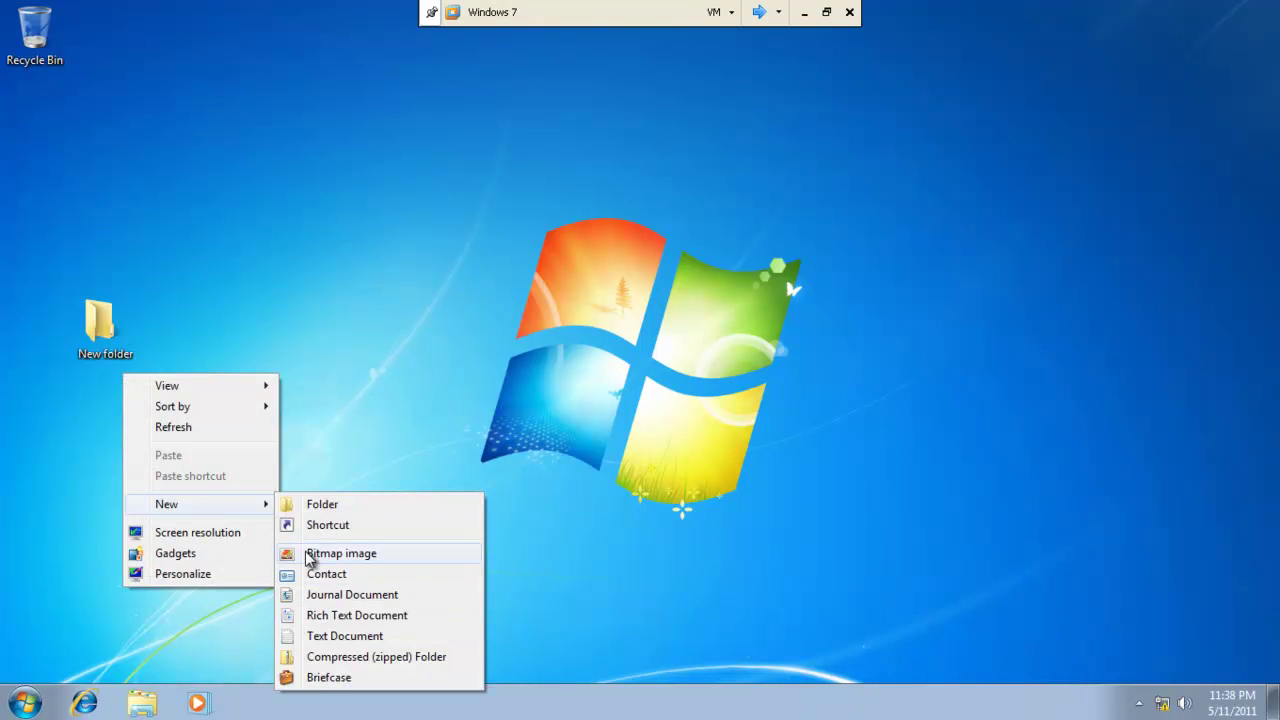
left_click(310, 552)
left_click_drag(166, 462, 40, 418)
left_click_drag(99, 325, 32, 310)
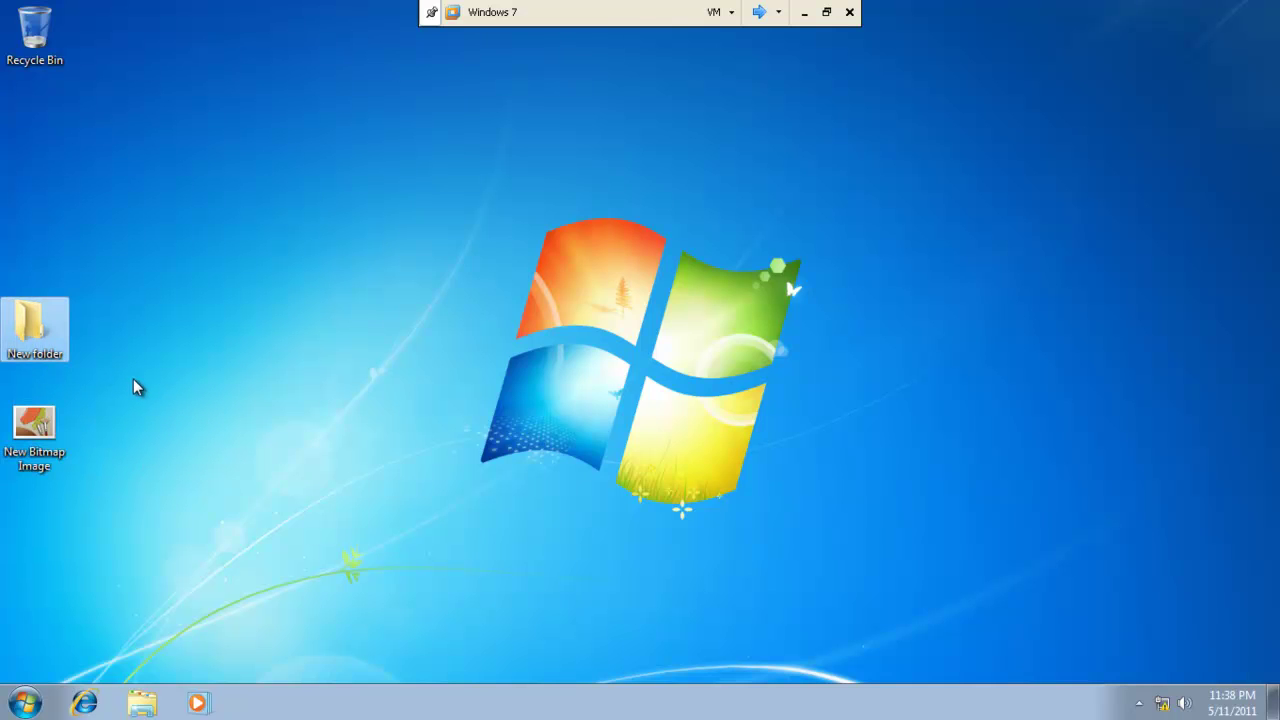
Open the Z: home drive and create a new contact there, closing its properties.
left_click(24, 703)
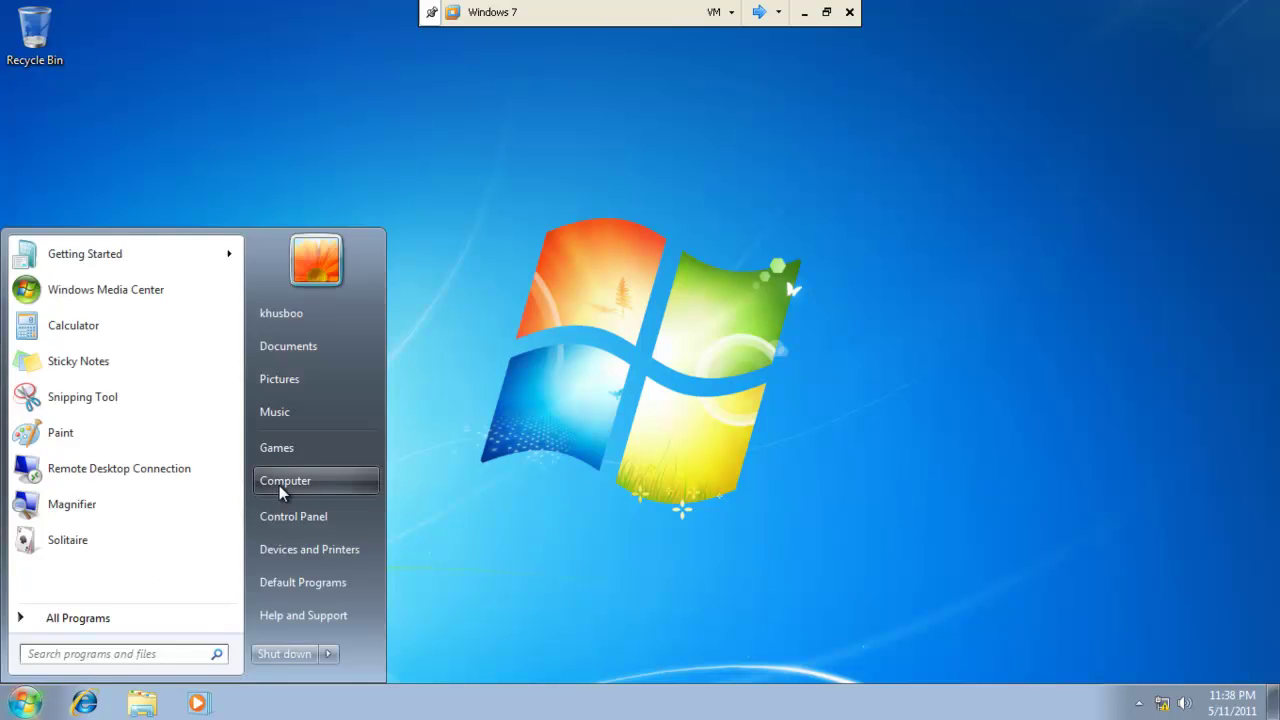
left_click(279, 485)
left_click(499, 380)
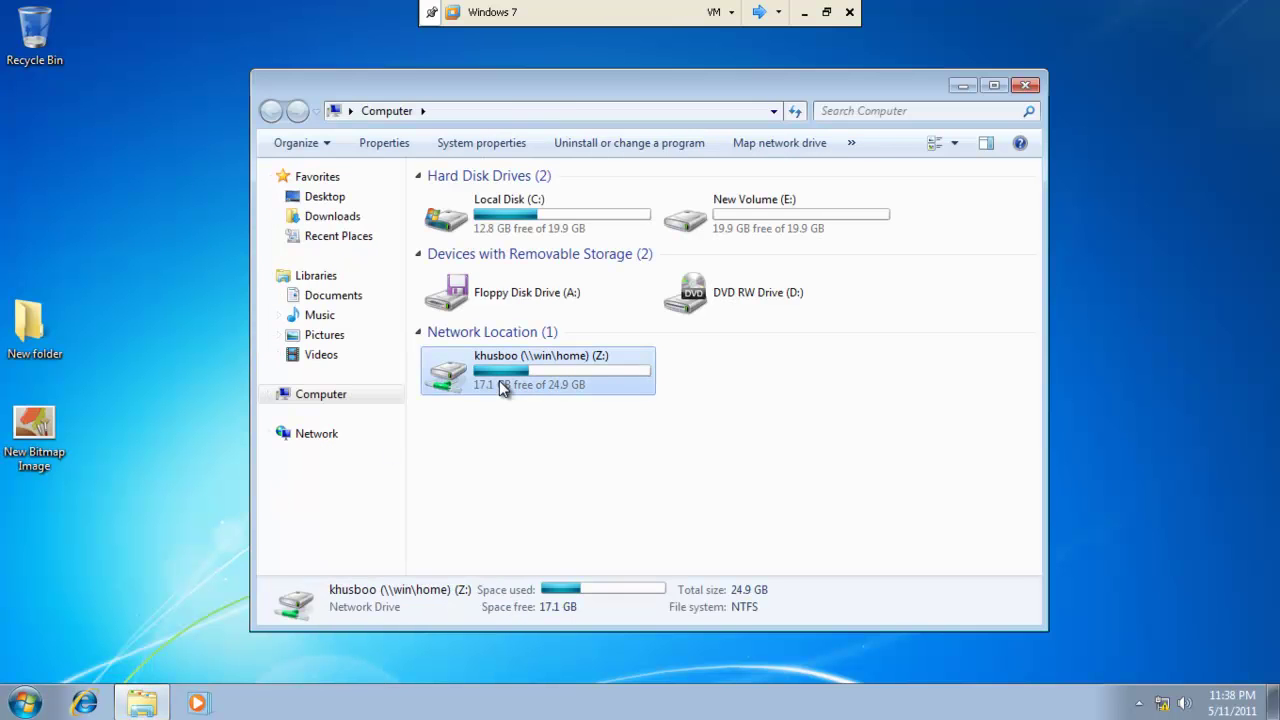
double_click(499, 380)
right_click(486, 286)
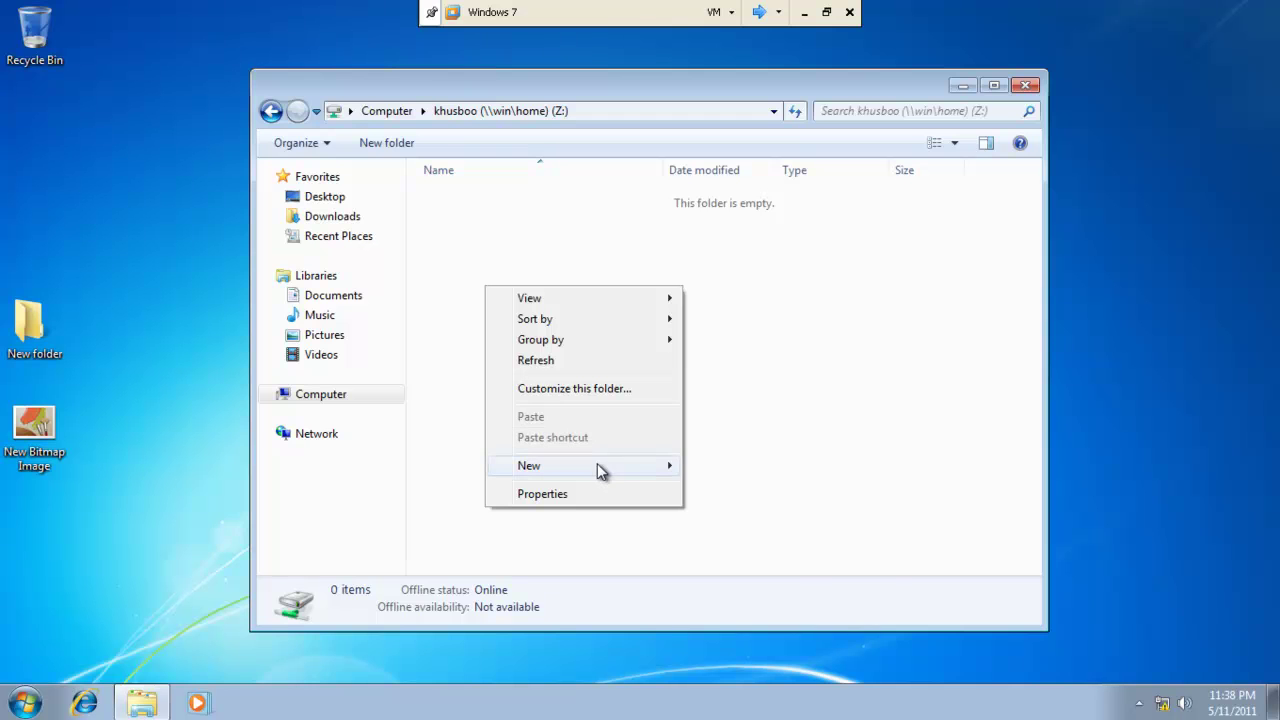
mouse_move(620, 470)
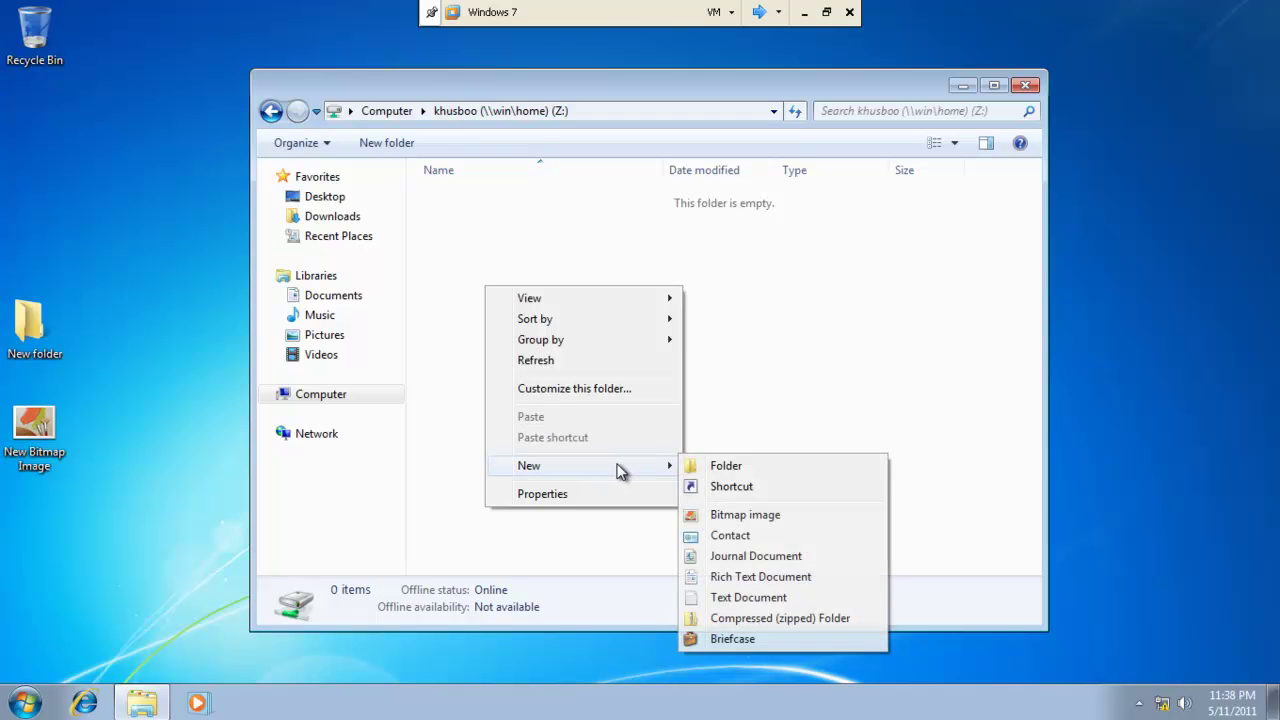
left_click(733, 538)
left_click(637, 429)
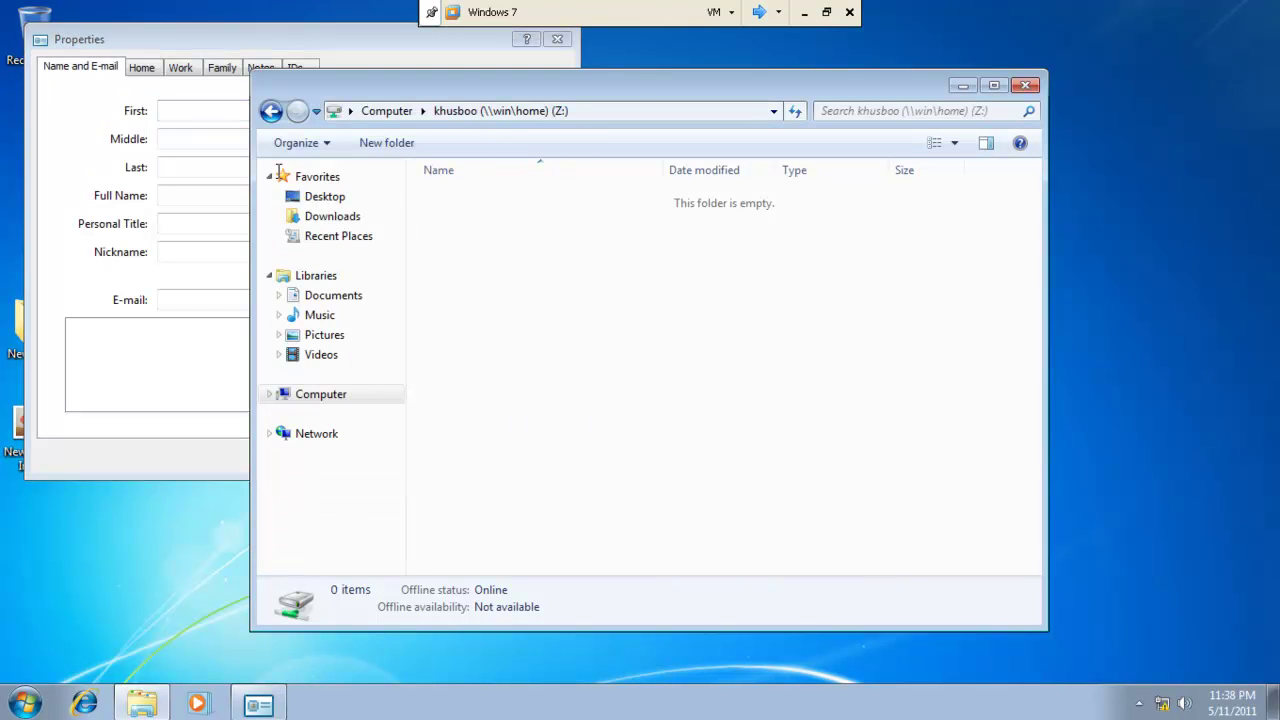
left_click(557, 39)
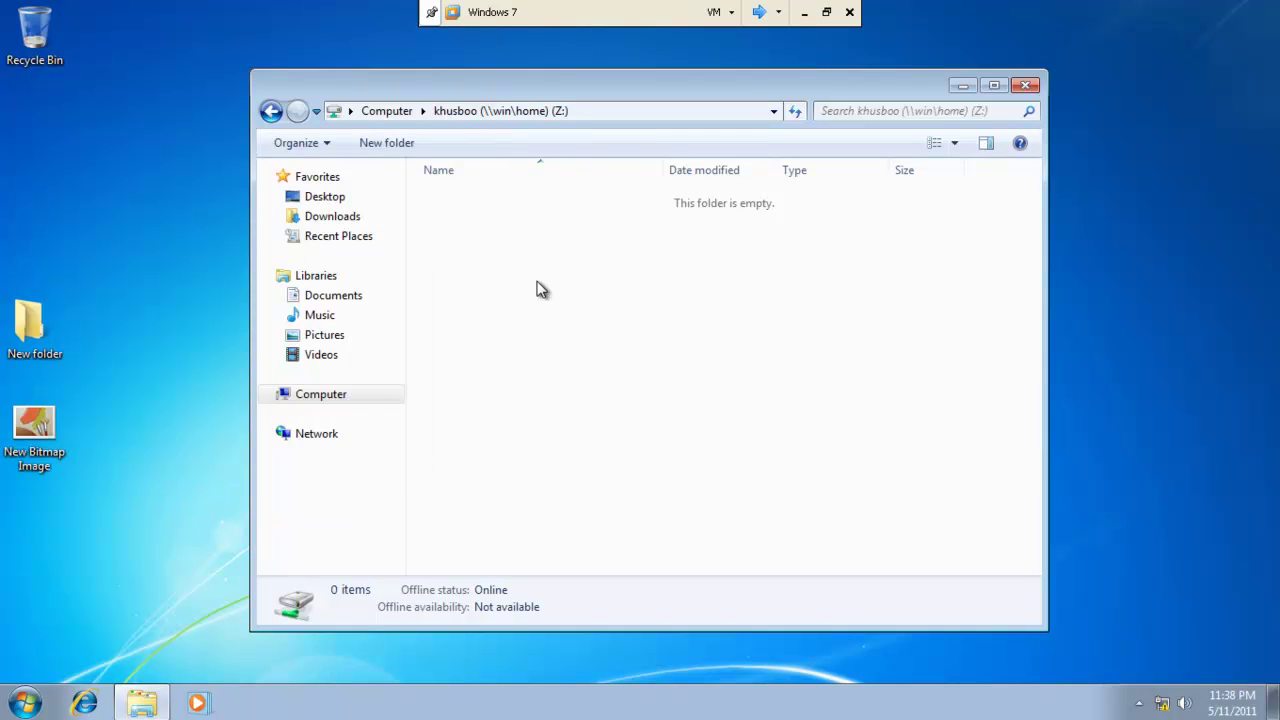
Create a New Briefcase on drive Z: and close the Z: window.
right_click(537, 289)
mouse_move(643, 463)
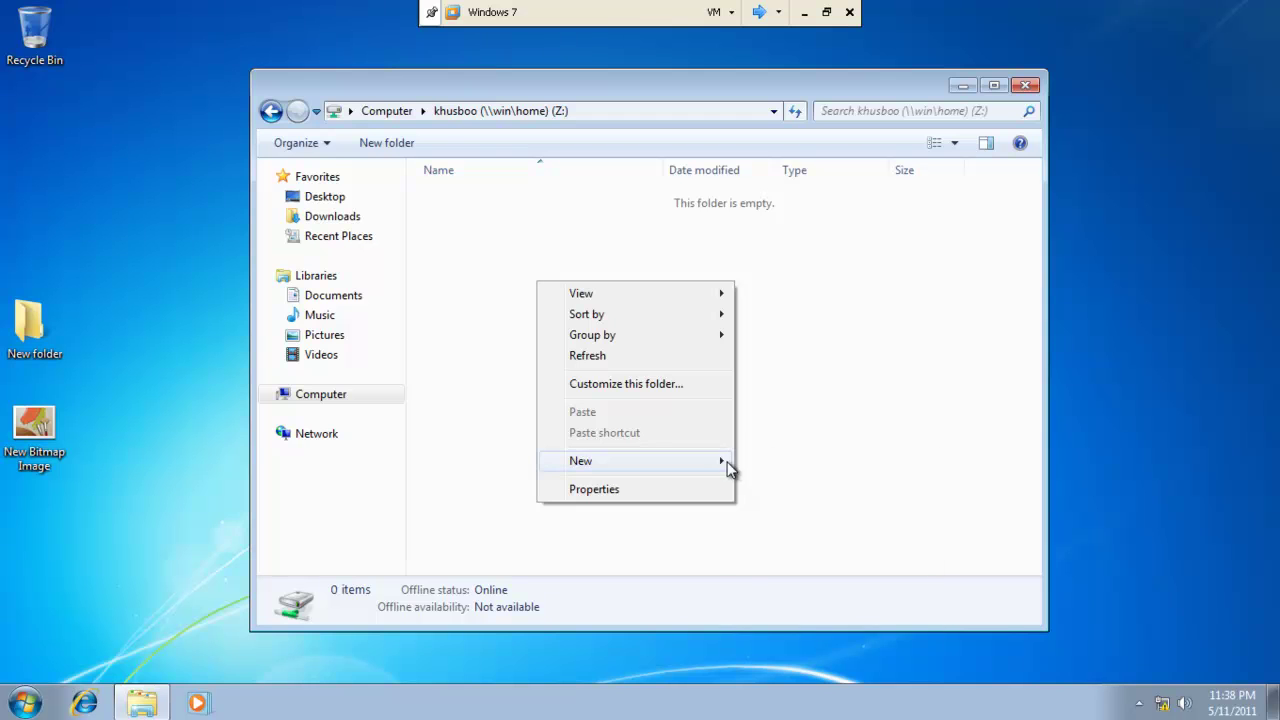
mouse_move(728, 464)
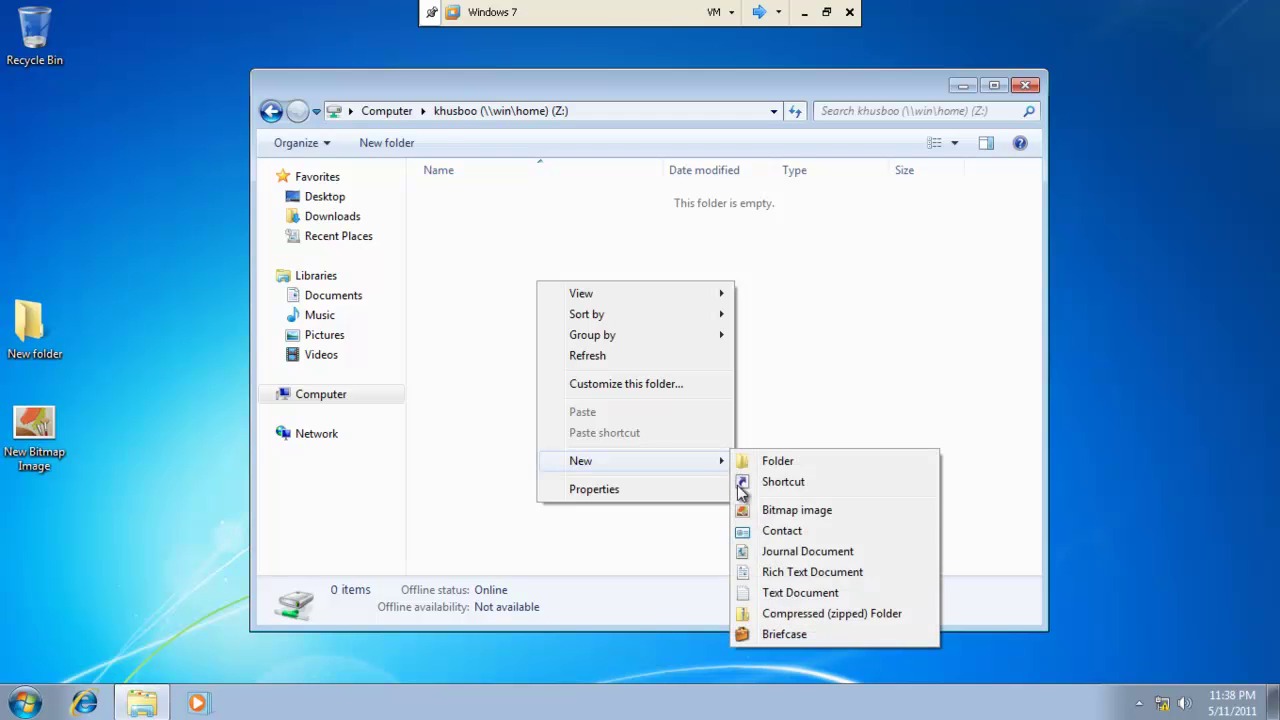
left_click(793, 632)
left_click(631, 406)
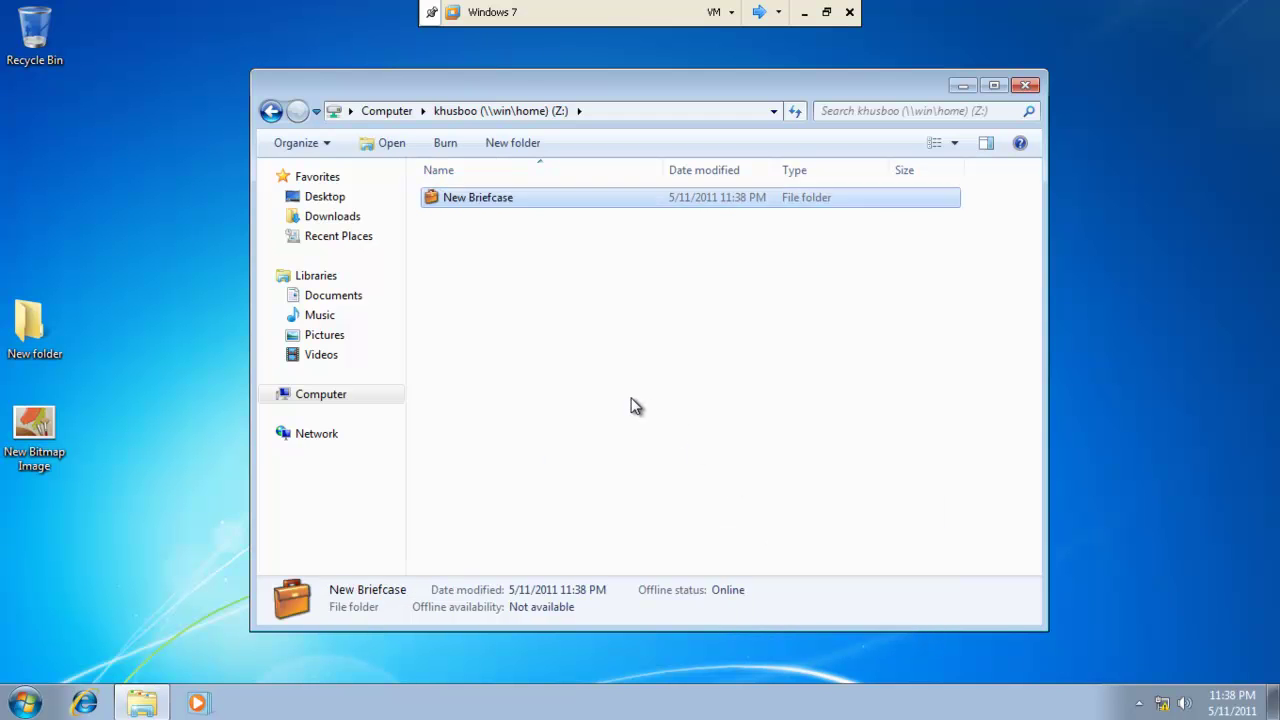
left_click(1025, 85)
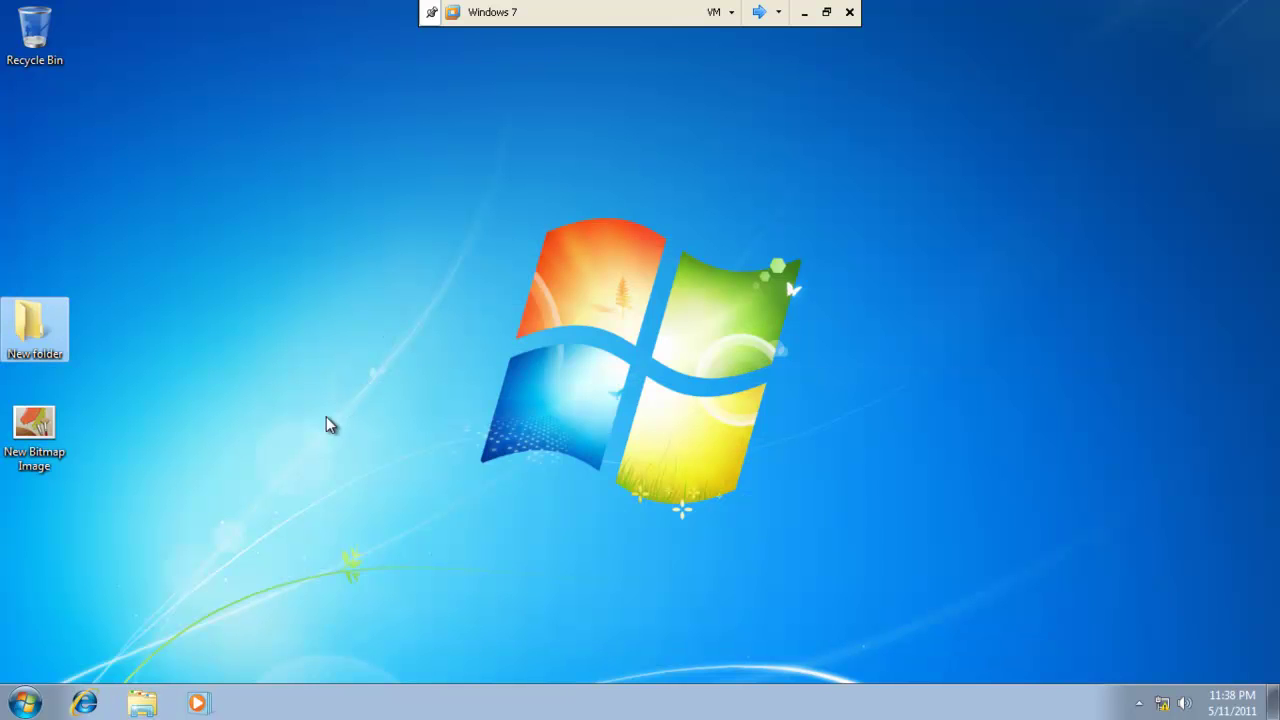
Log the user off the Windows 7 client and switch to the server virtual machine.
left_click(24, 702)
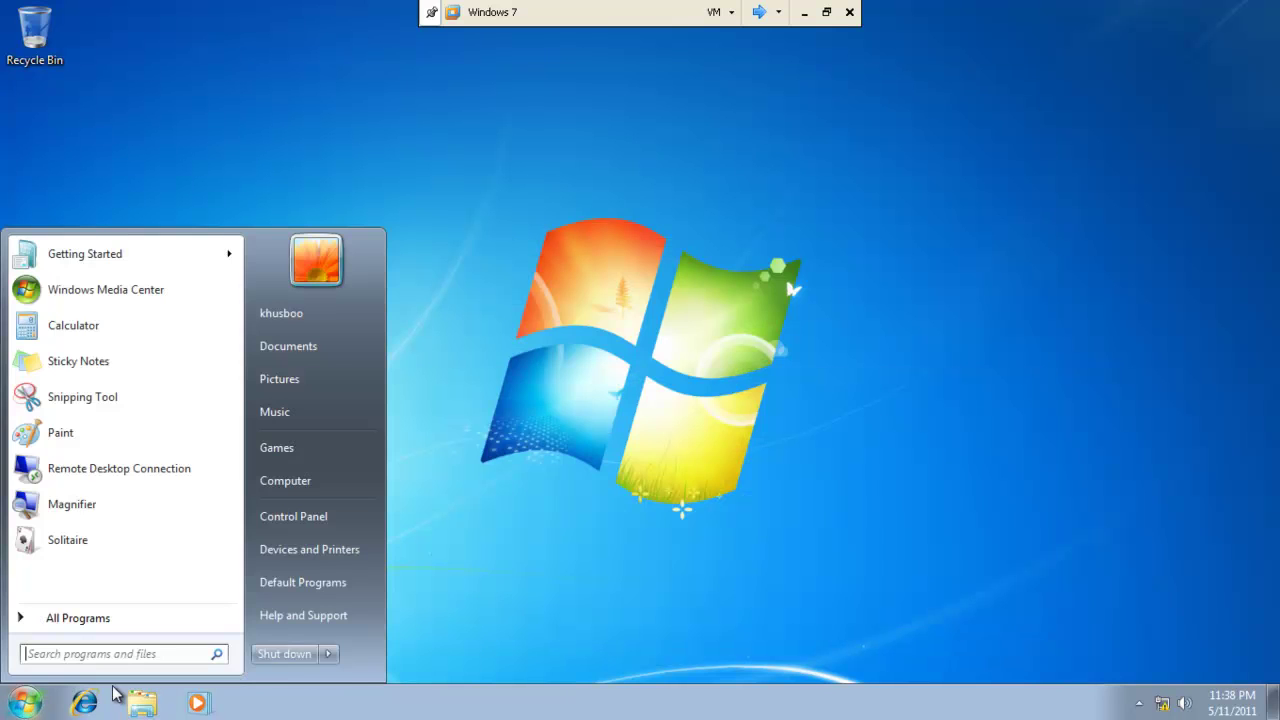
mouse_move(329, 655)
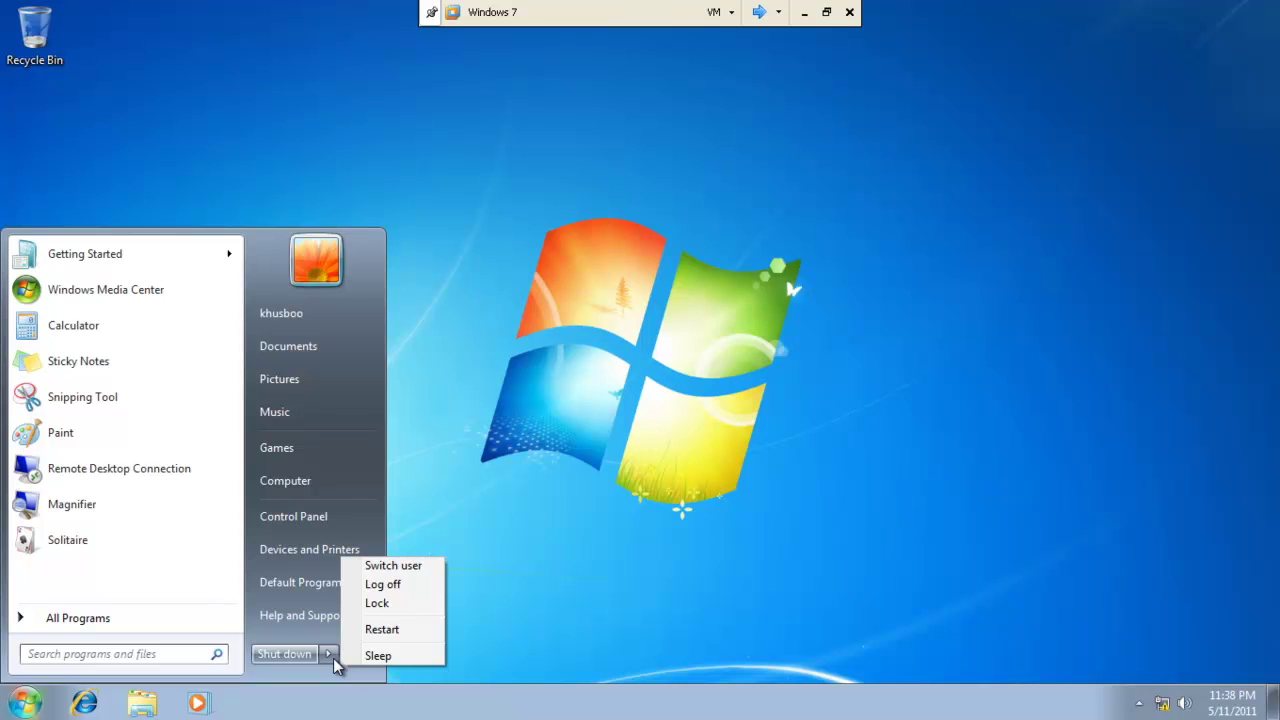
left_click(393, 586)
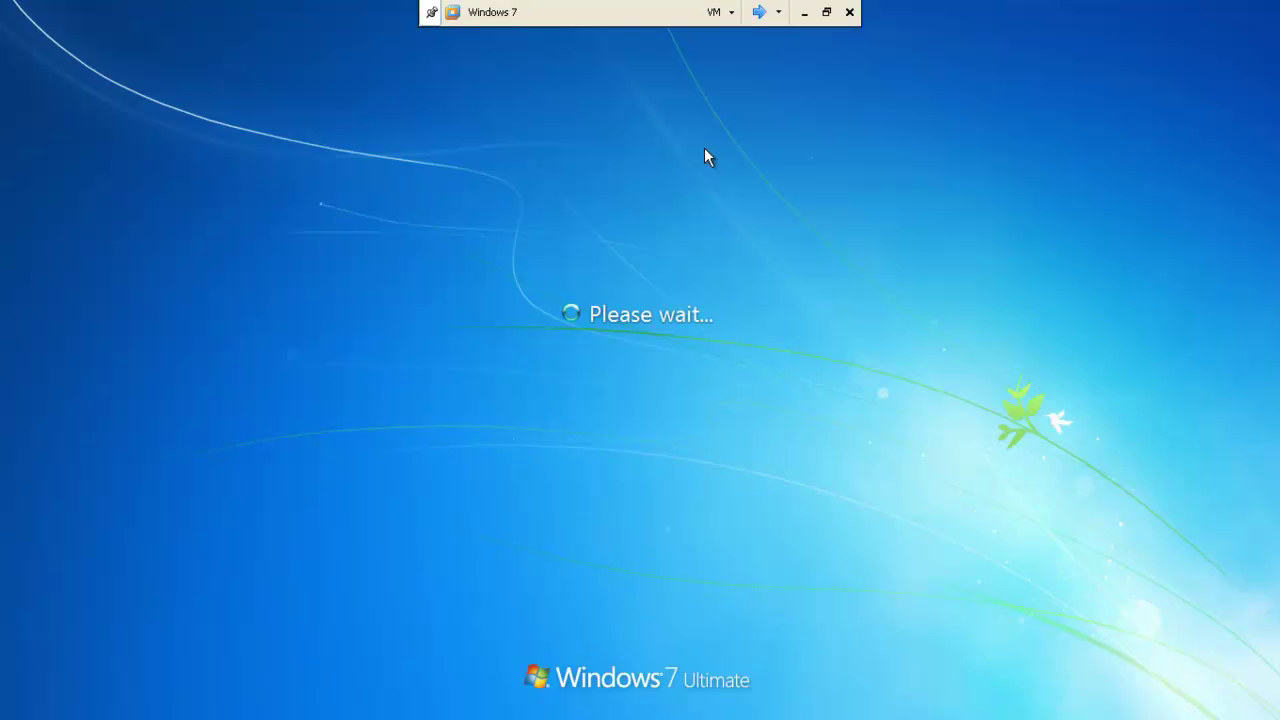
left_click(759, 12)
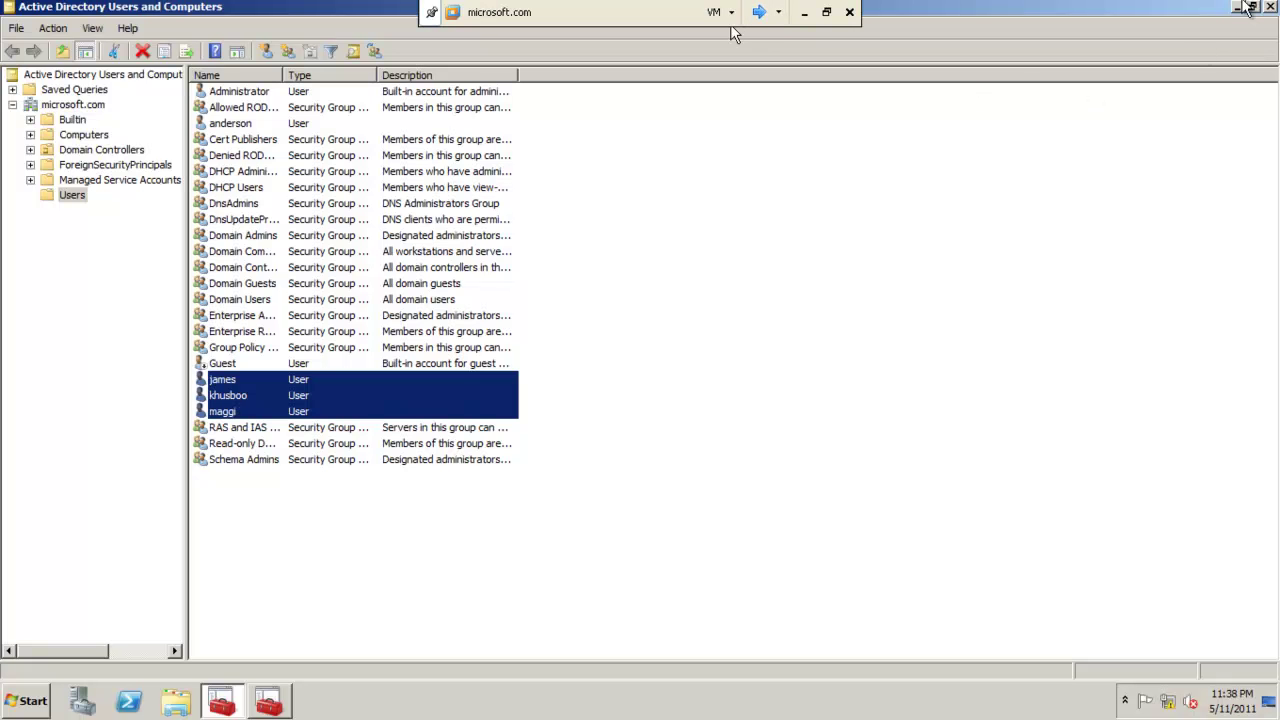
Minimize Active Directory and open the C:\home folder on the server.
left_click(1245, 8)
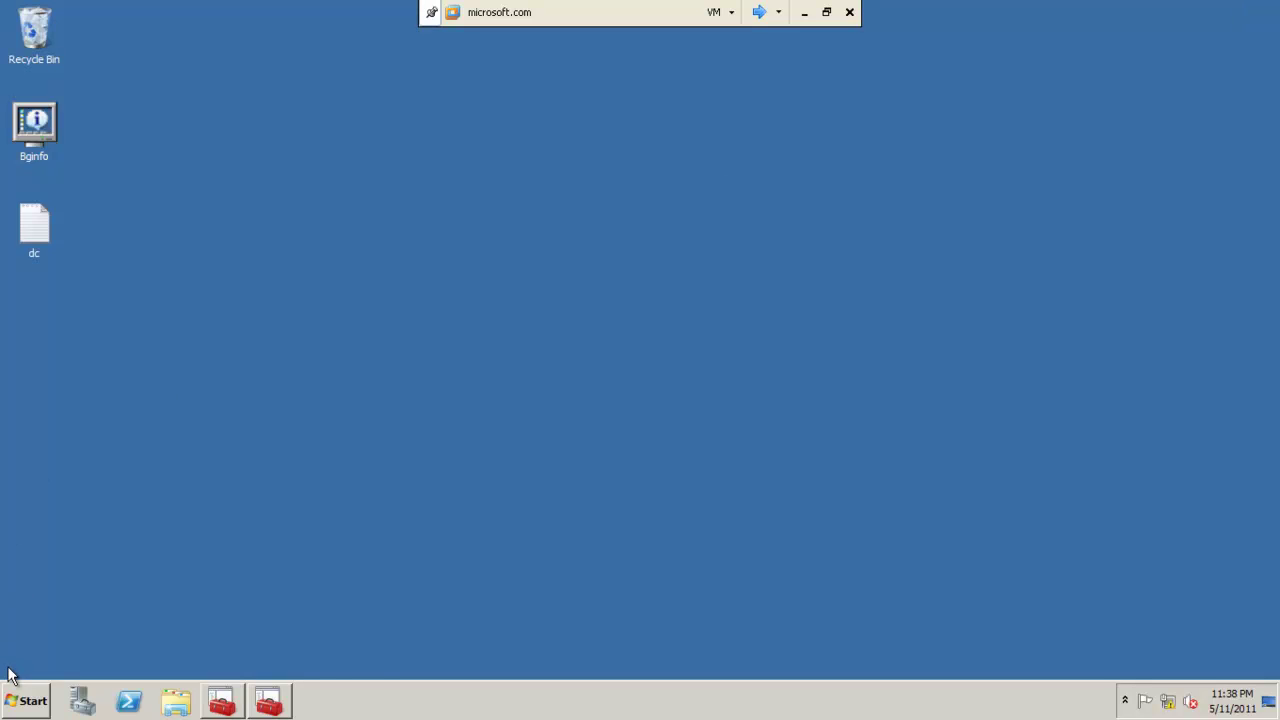
left_click(27, 706)
left_click(27, 706)
left_click(27, 705)
left_click(311, 414)
double_click(631, 218)
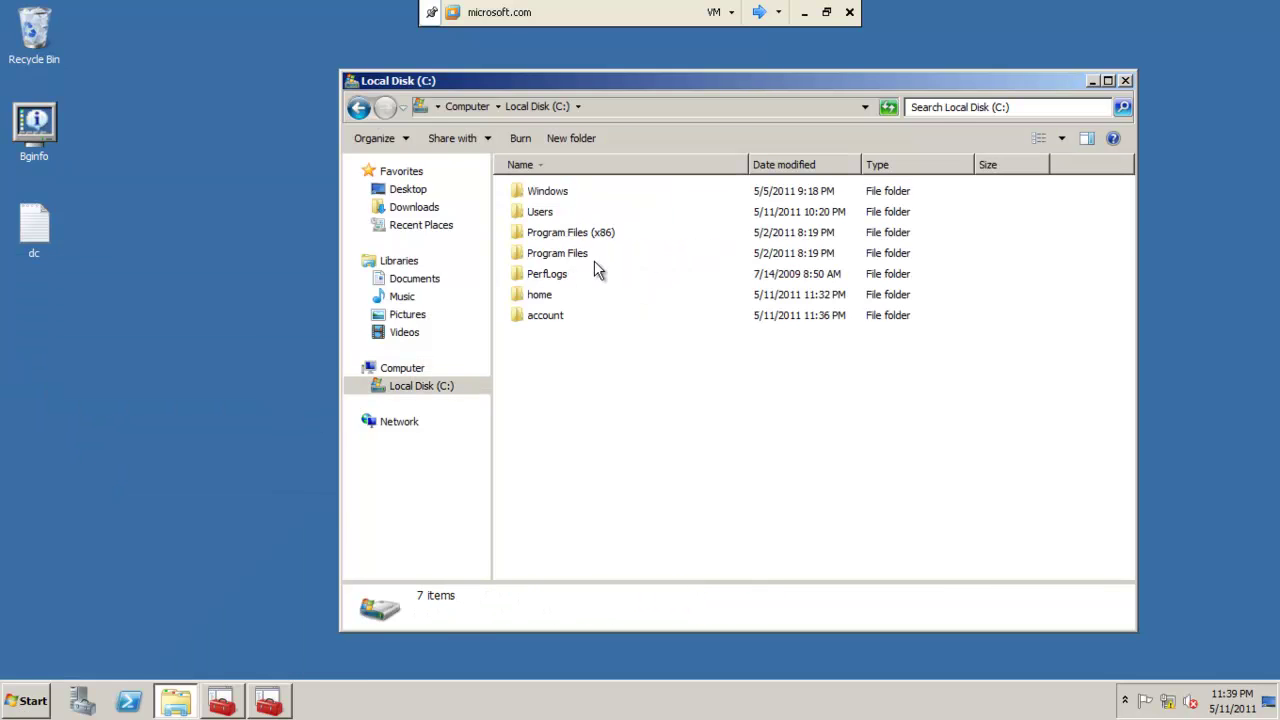
left_click(575, 294)
left_click(600, 294)
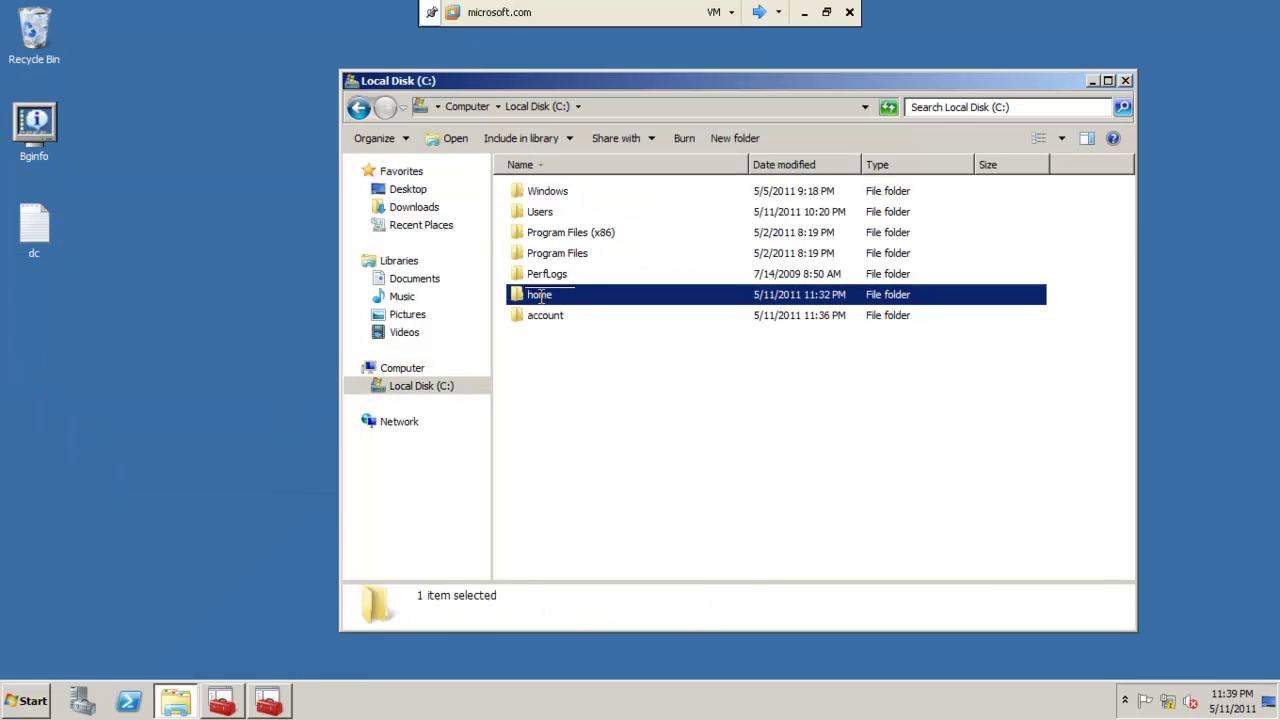
double_click(606, 294)
Check the first user's imp folder and second user's New Briefcase, then return to C:.
left_click(548, 193)
double_click(548, 193)
double_click(548, 193)
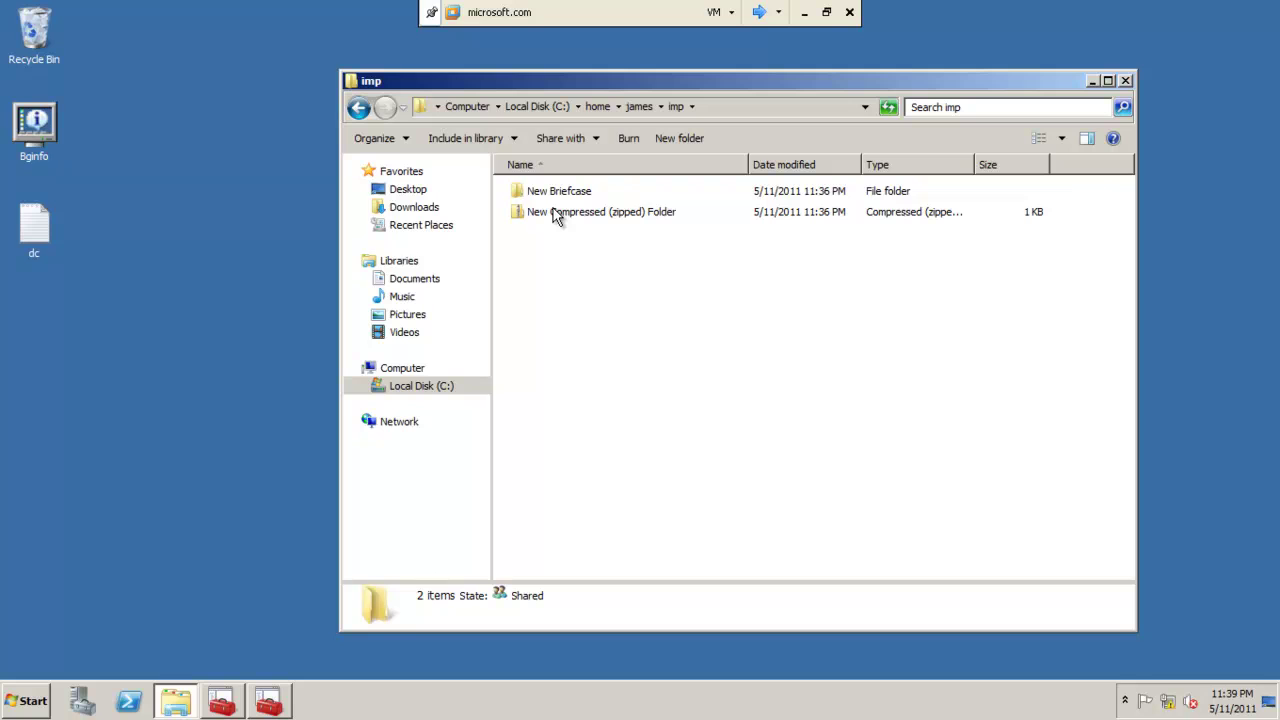
left_click(358, 107)
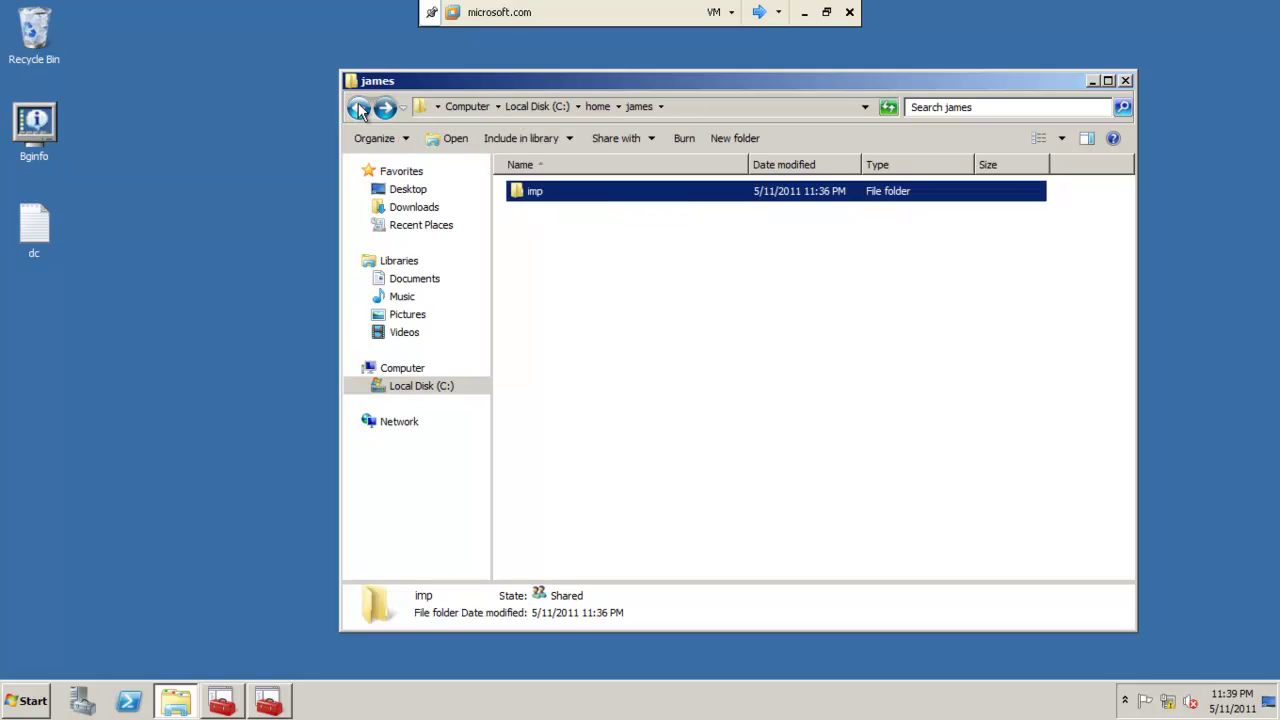
left_click(358, 107)
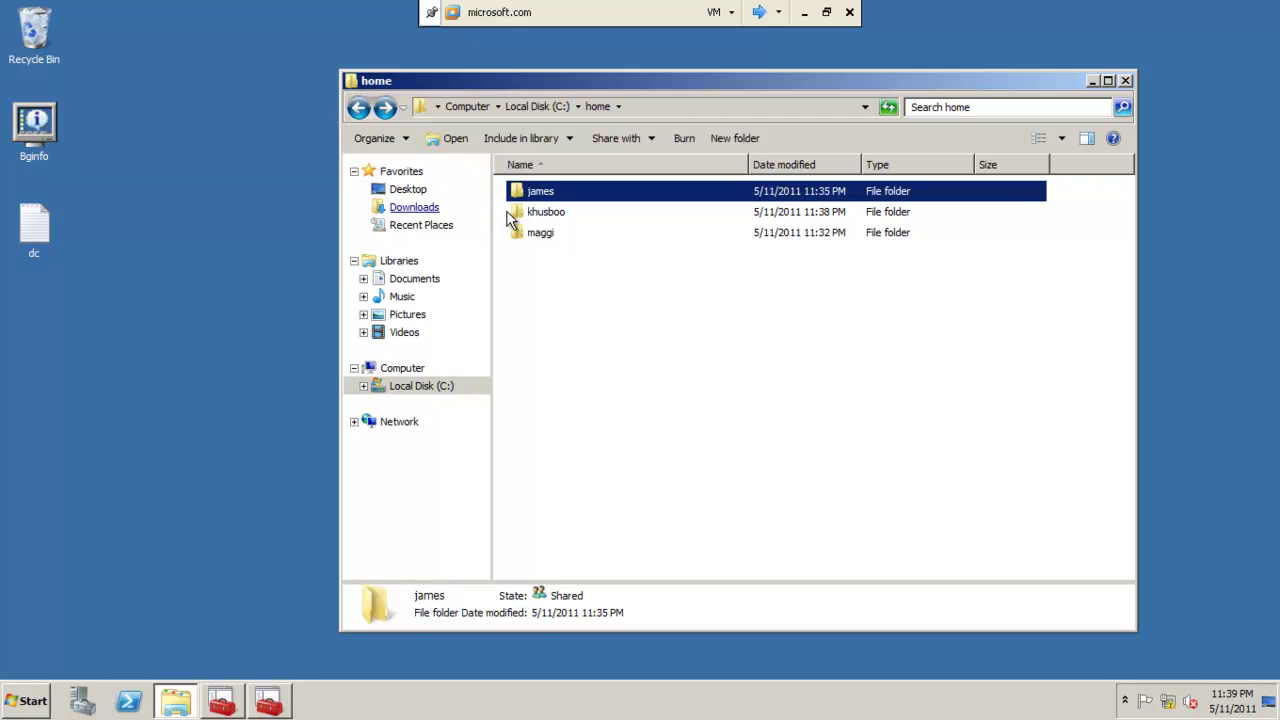
double_click(535, 212)
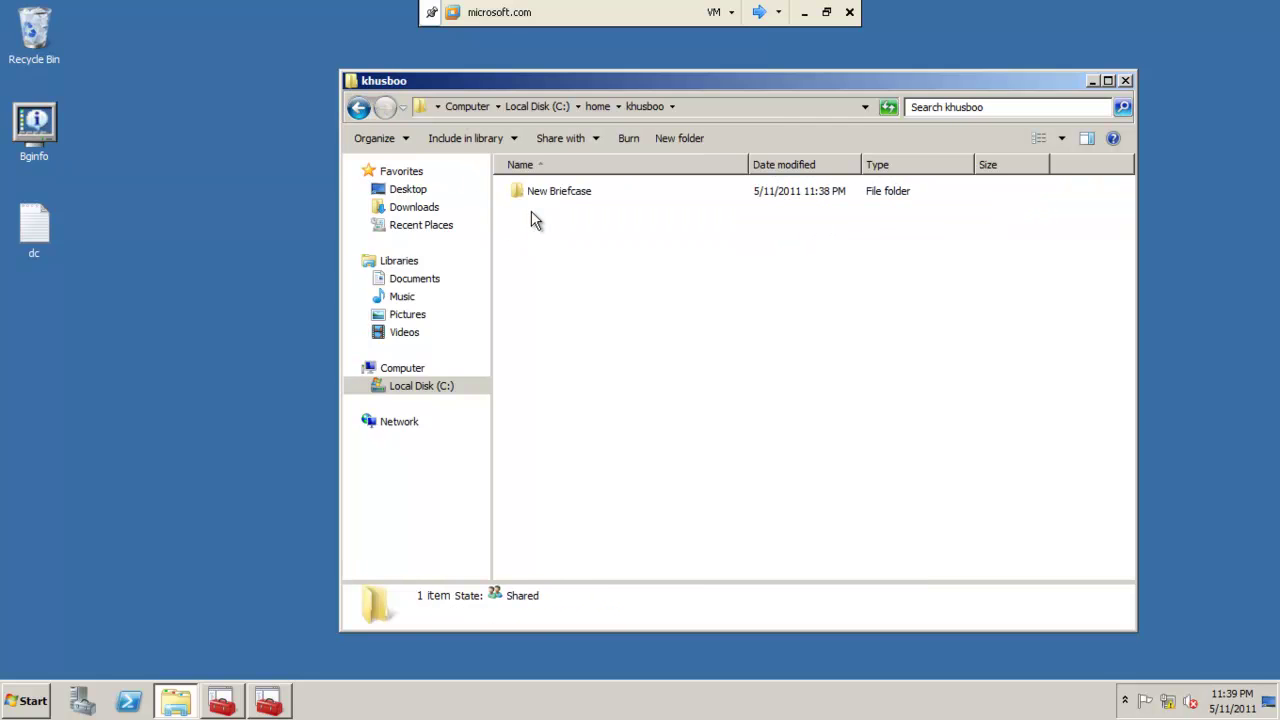
double_click(526, 196)
left_click(357, 114)
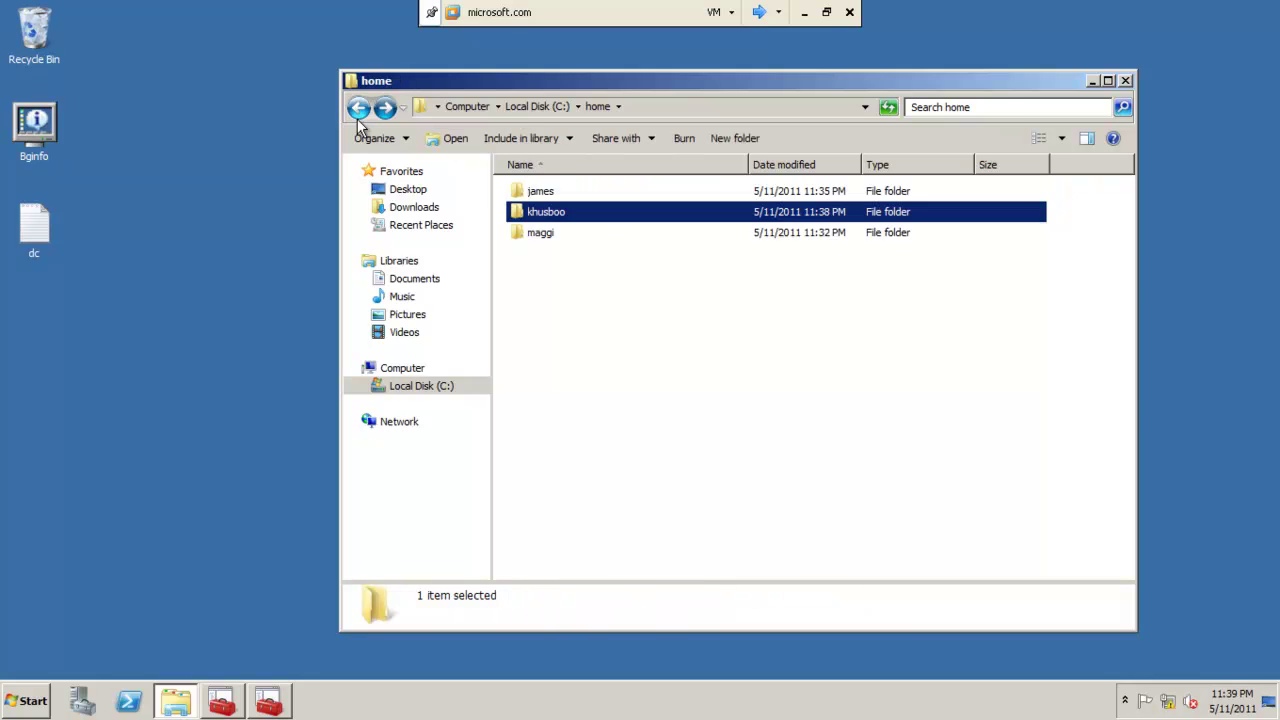
left_click(357, 114)
left_click(527, 322)
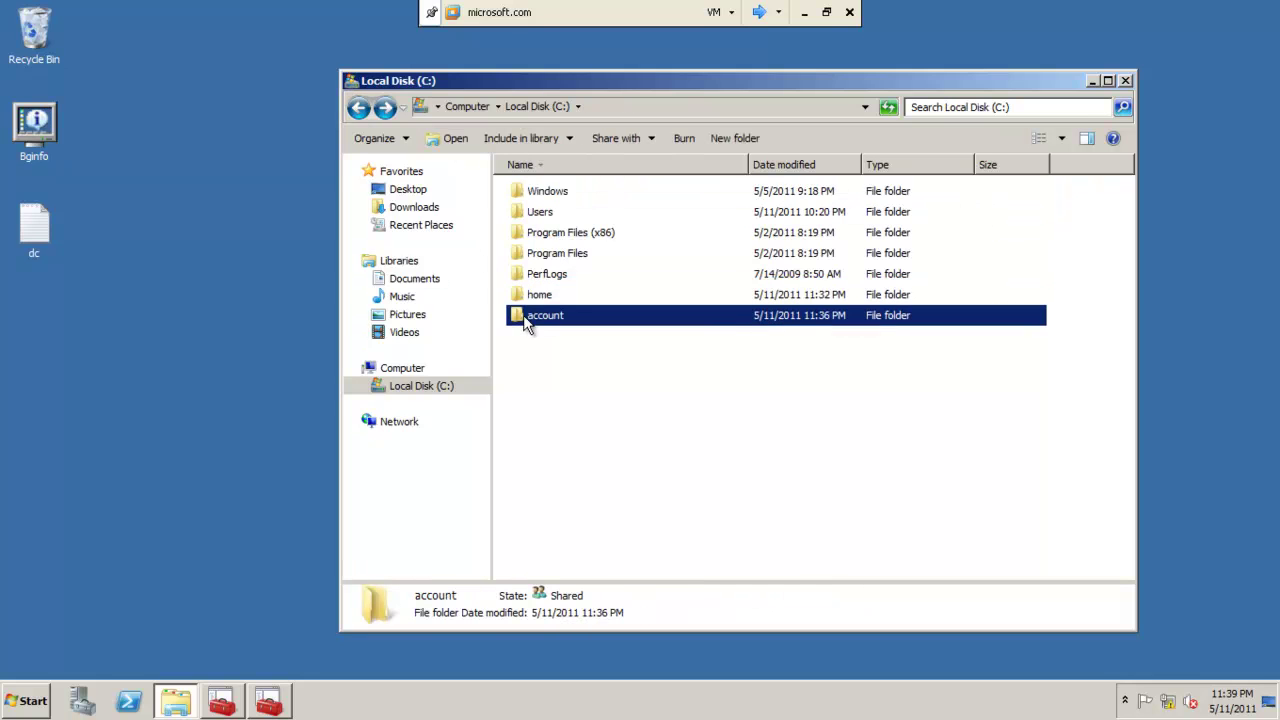
Open C:\account and try to open the first user's .V2 profile folder, requesting access.
double_click(527, 318)
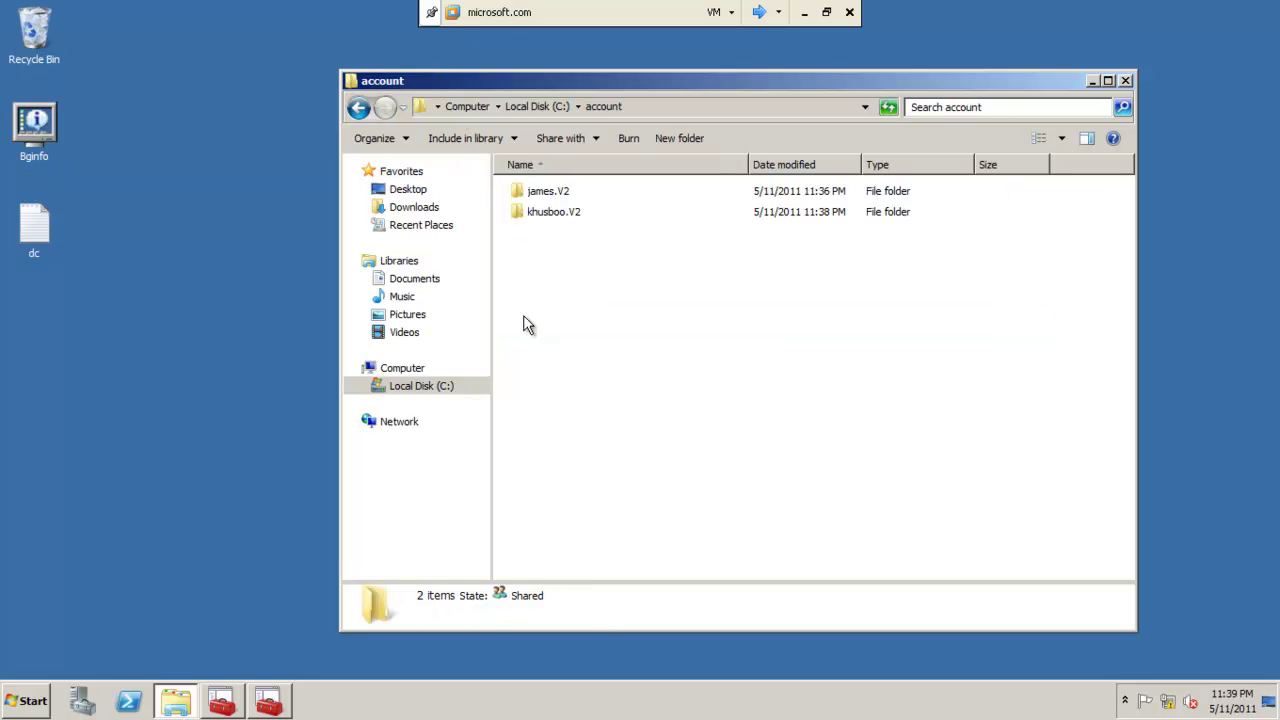
left_click(536, 193)
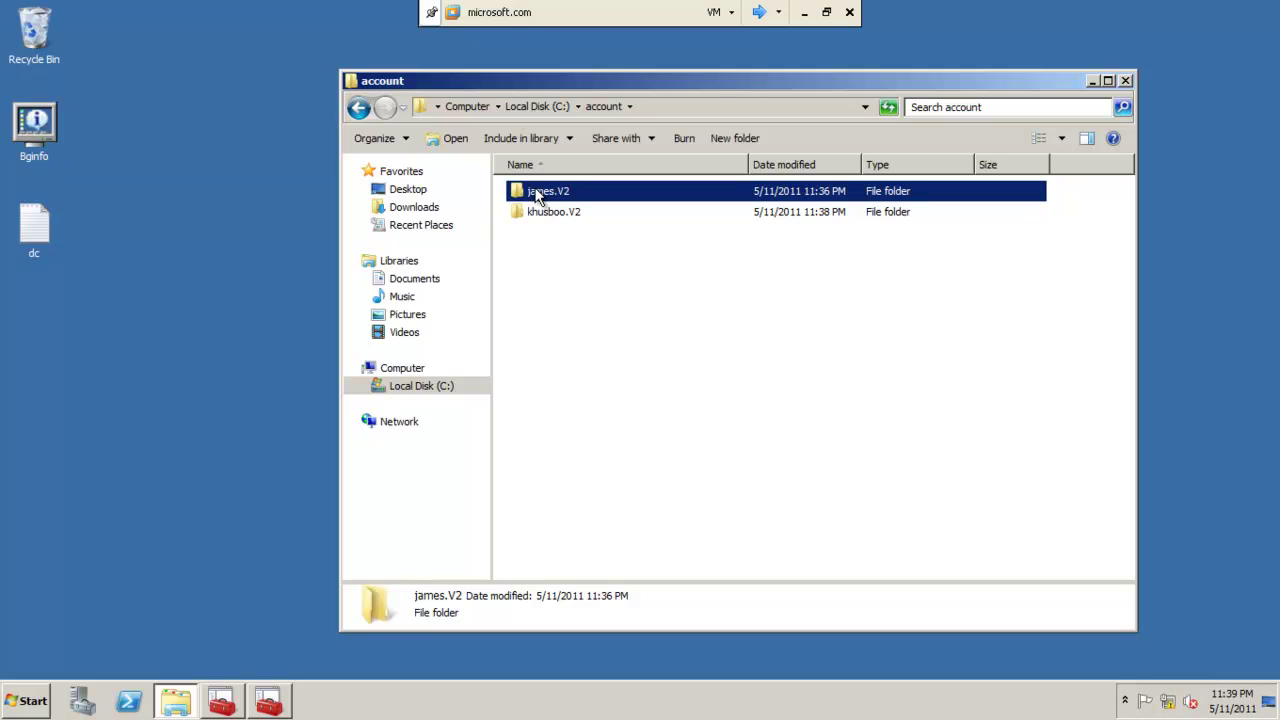
double_click(538, 195)
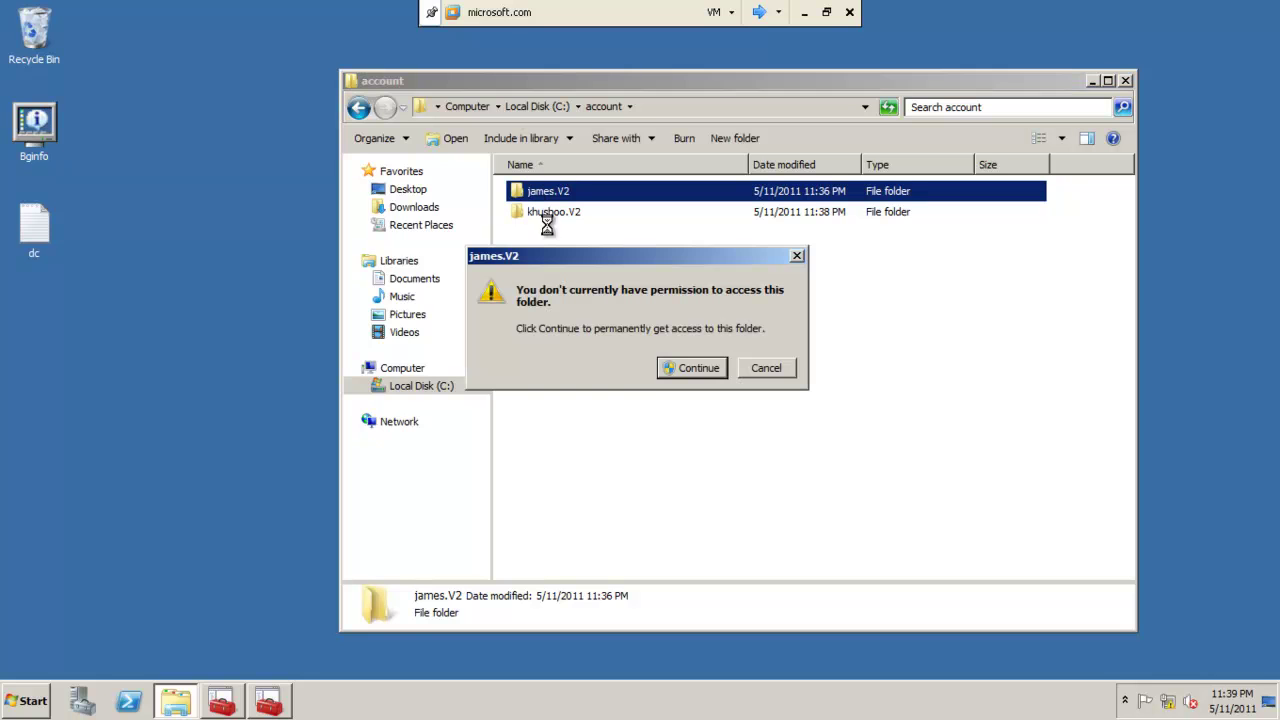
left_click(671, 378)
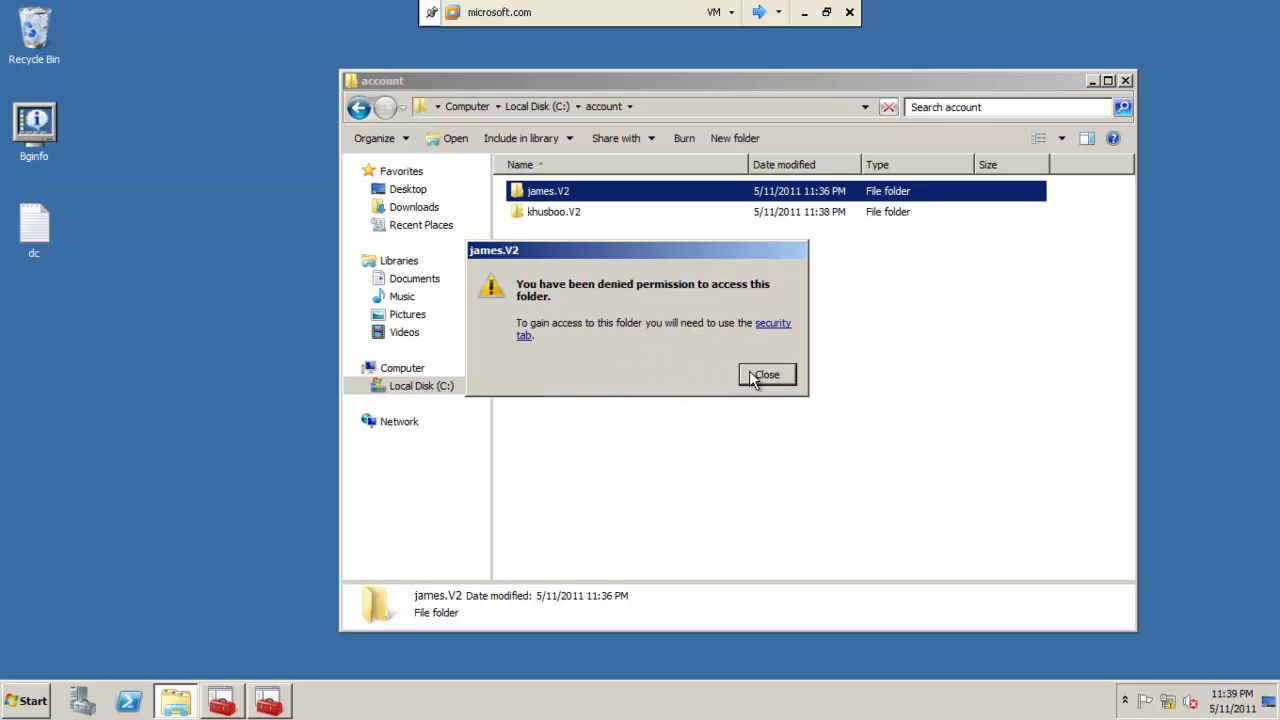
Make Administrators owner of the profile folder, replacing owner on all subfolders and files.
left_click(767, 328)
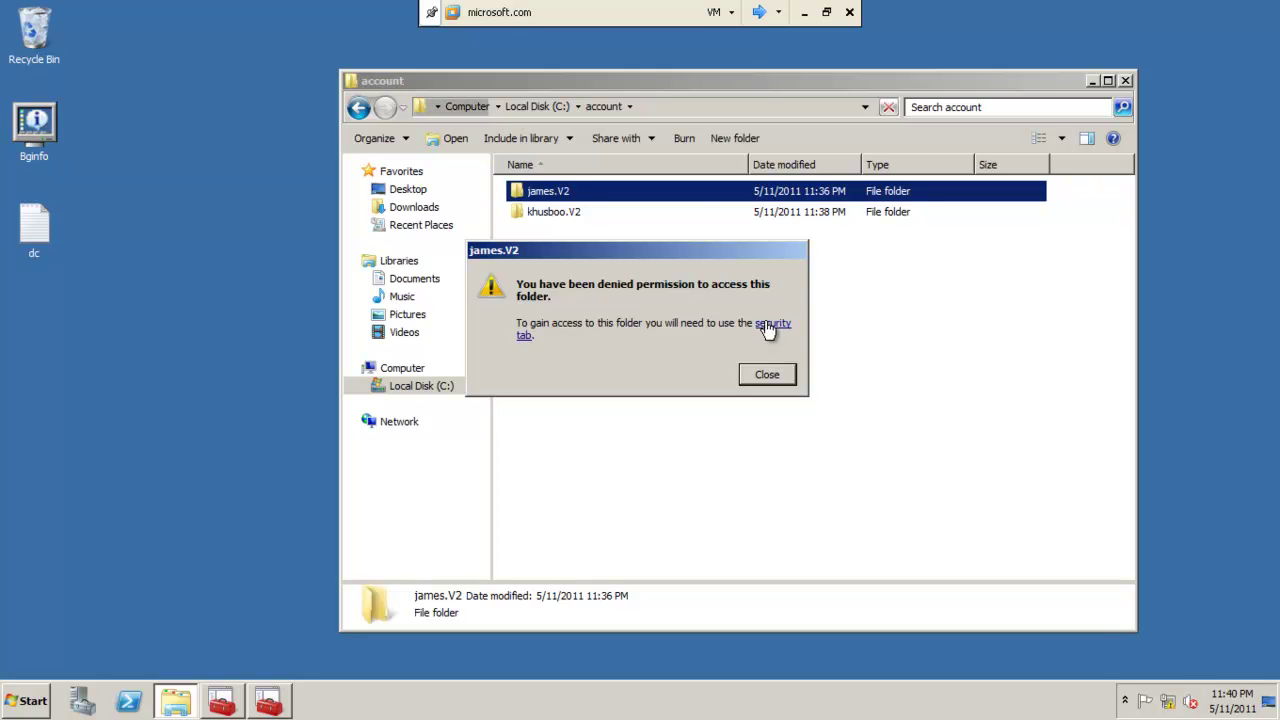
left_click(848, 395)
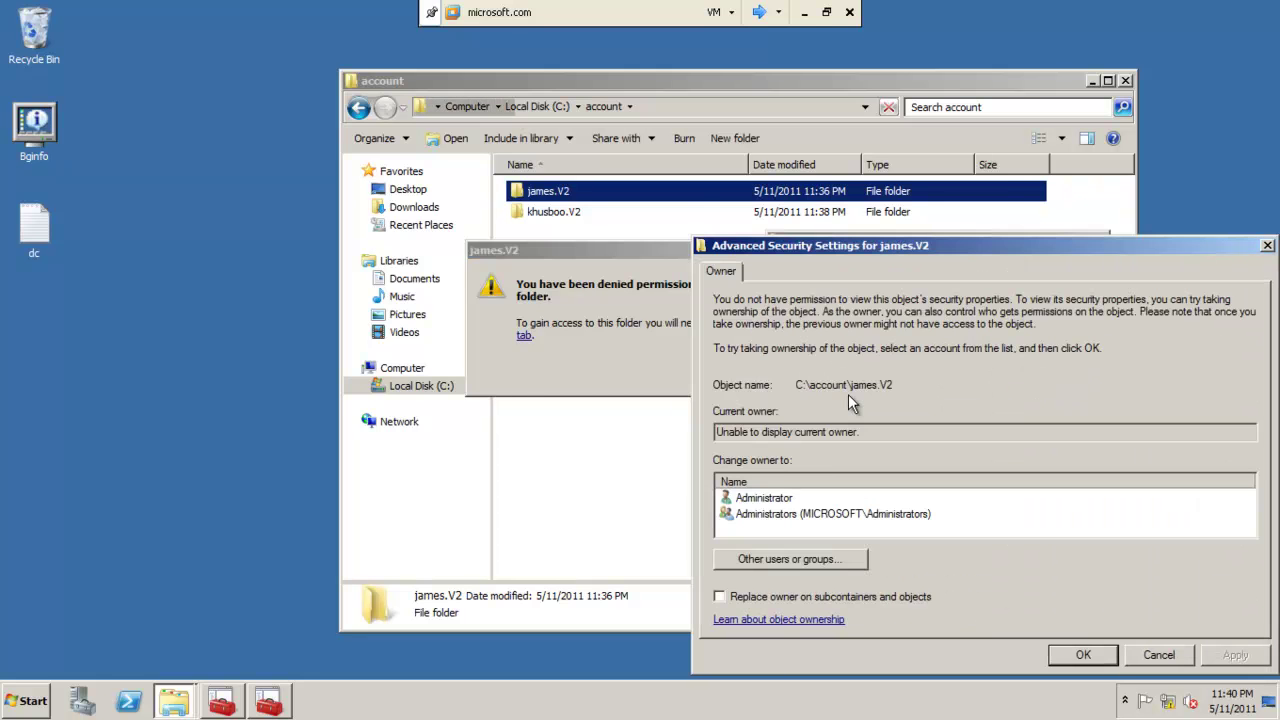
left_click(828, 513)
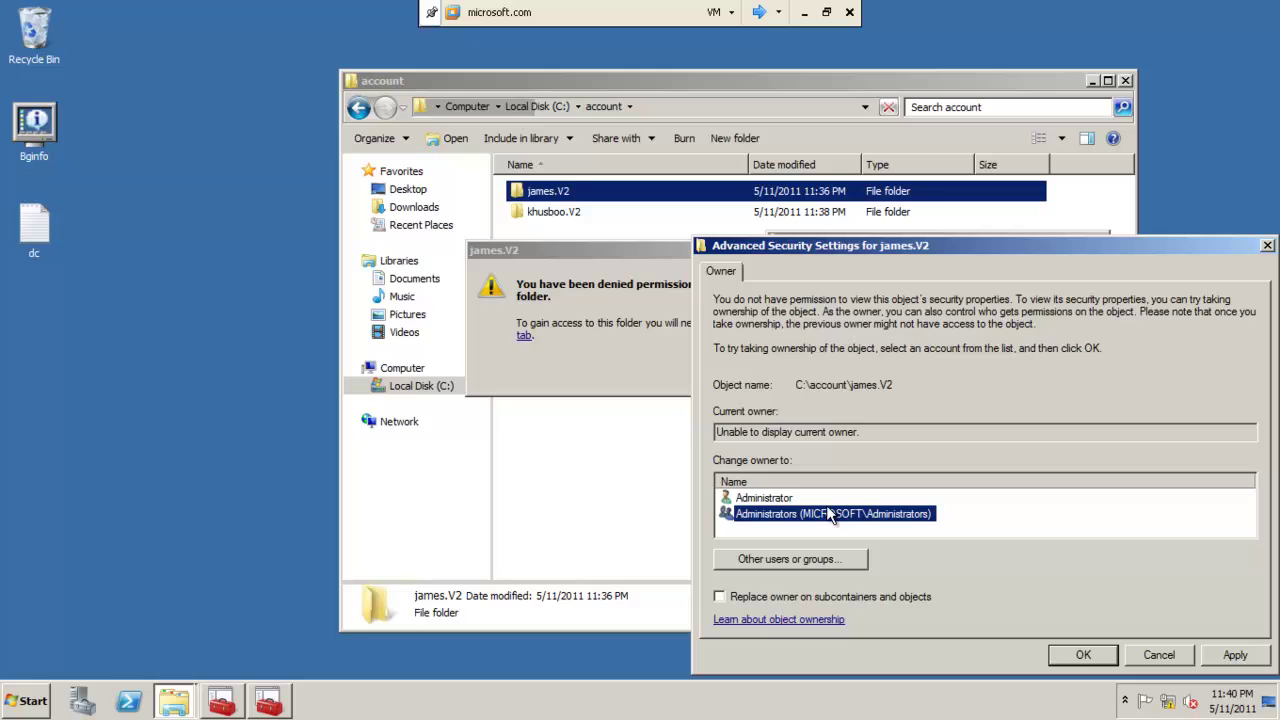
left_click(757, 597)
left_click(1212, 657)
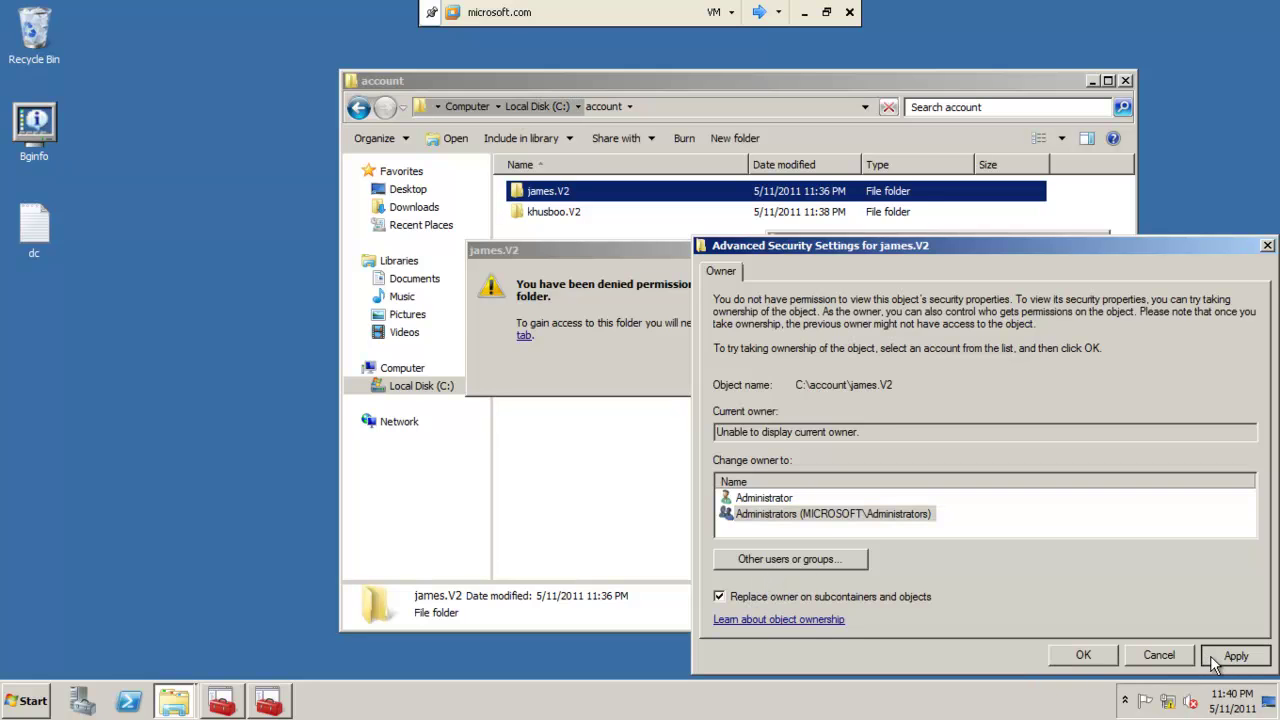
left_click(702, 420)
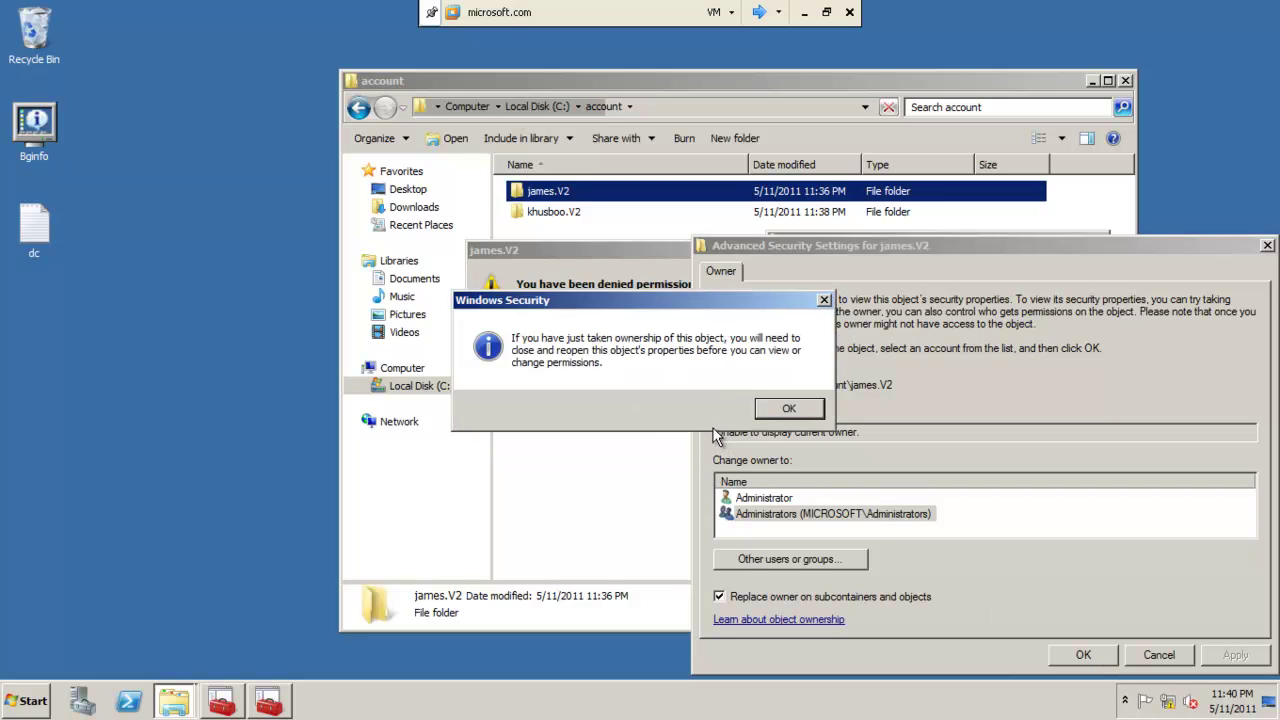
left_click(797, 414)
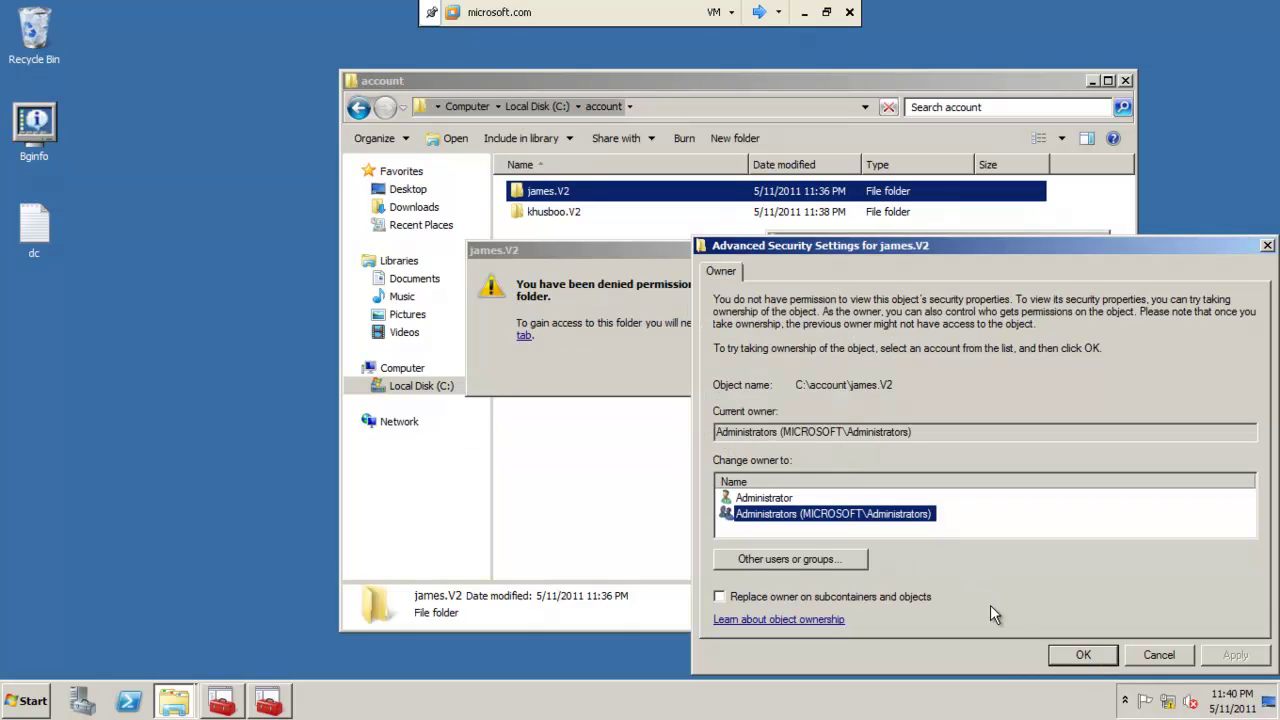
left_click(1081, 657)
left_click(909, 657)
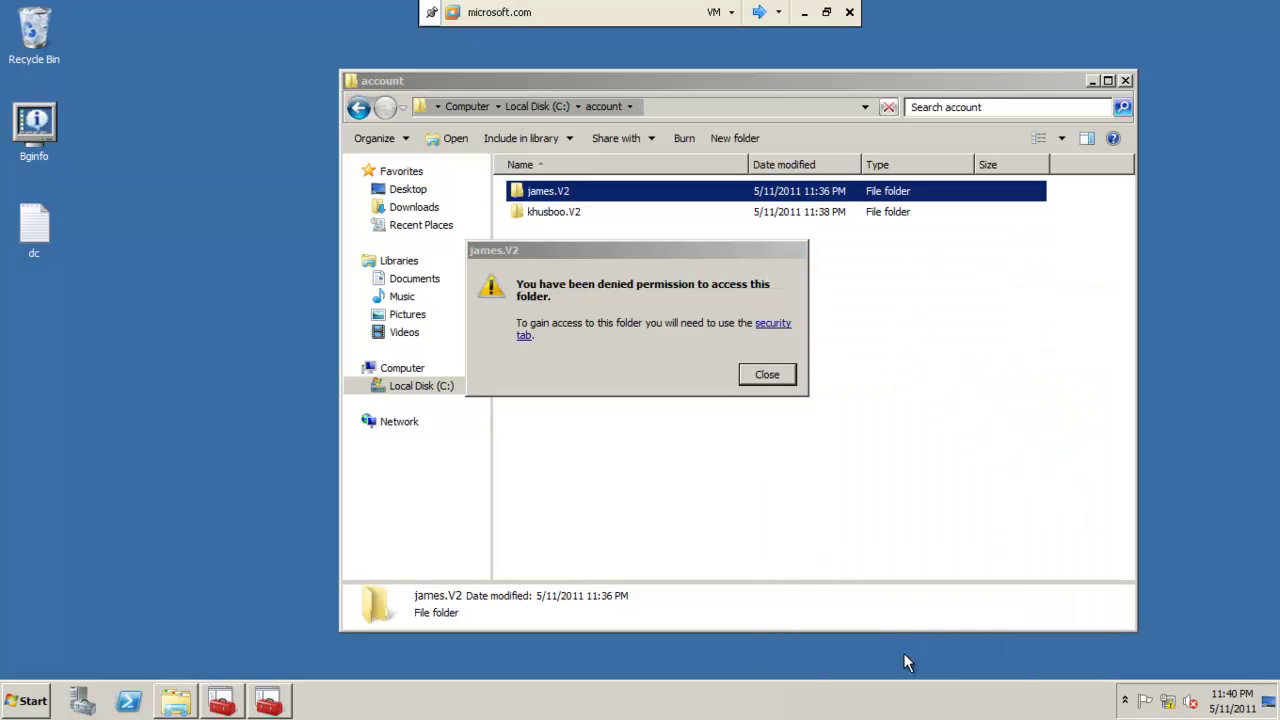
left_click(772, 378)
Browse the profile's Desktop, New folder and New Text Document, then return to account.
double_click(585, 192)
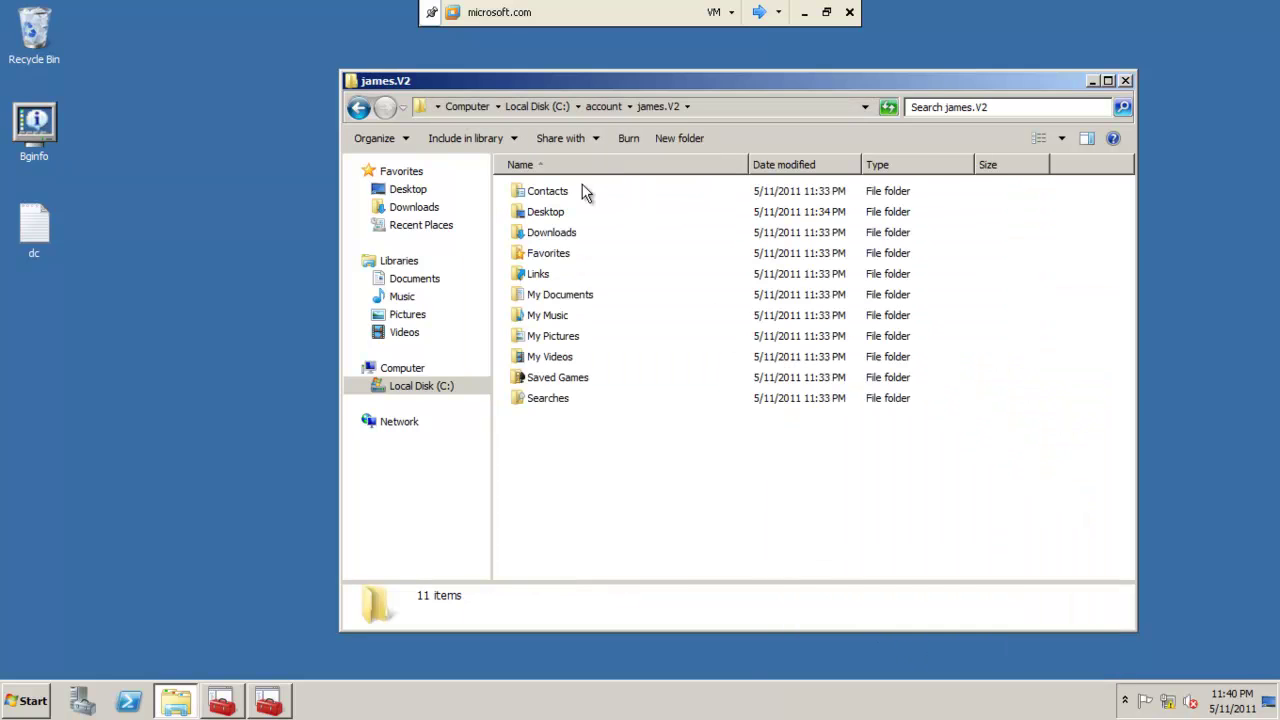
left_click(549, 219)
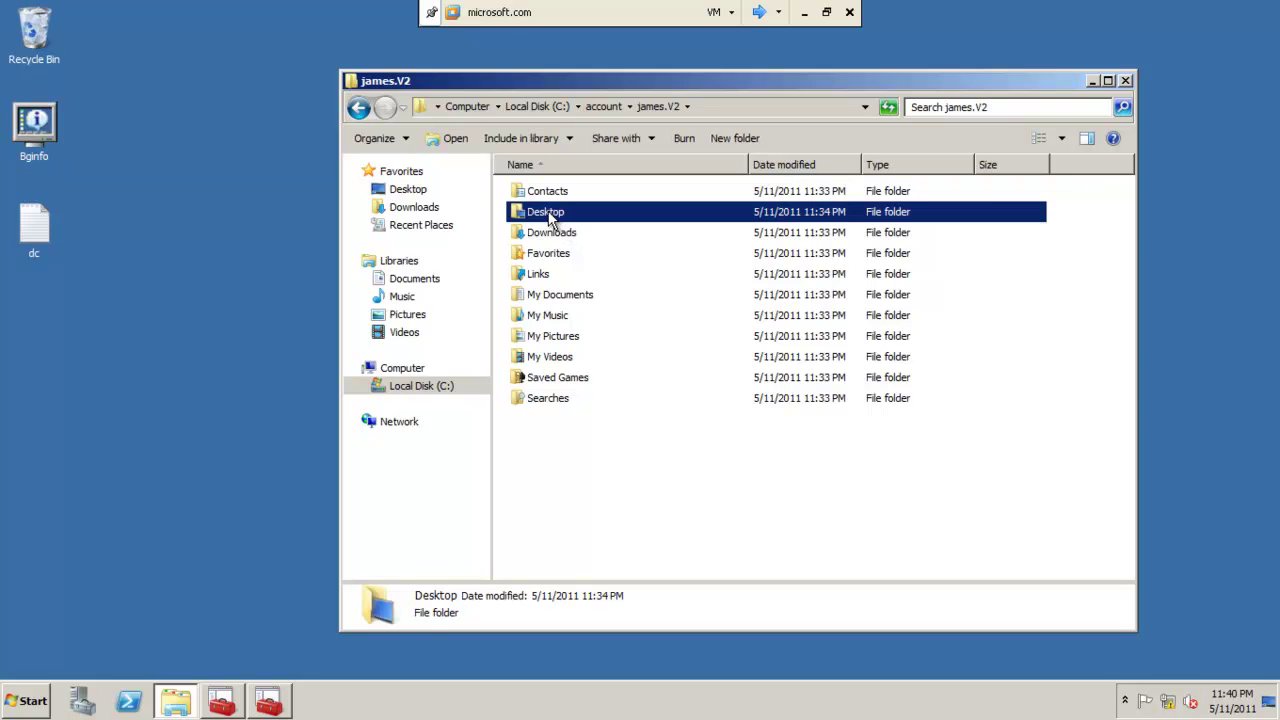
double_click(548, 216)
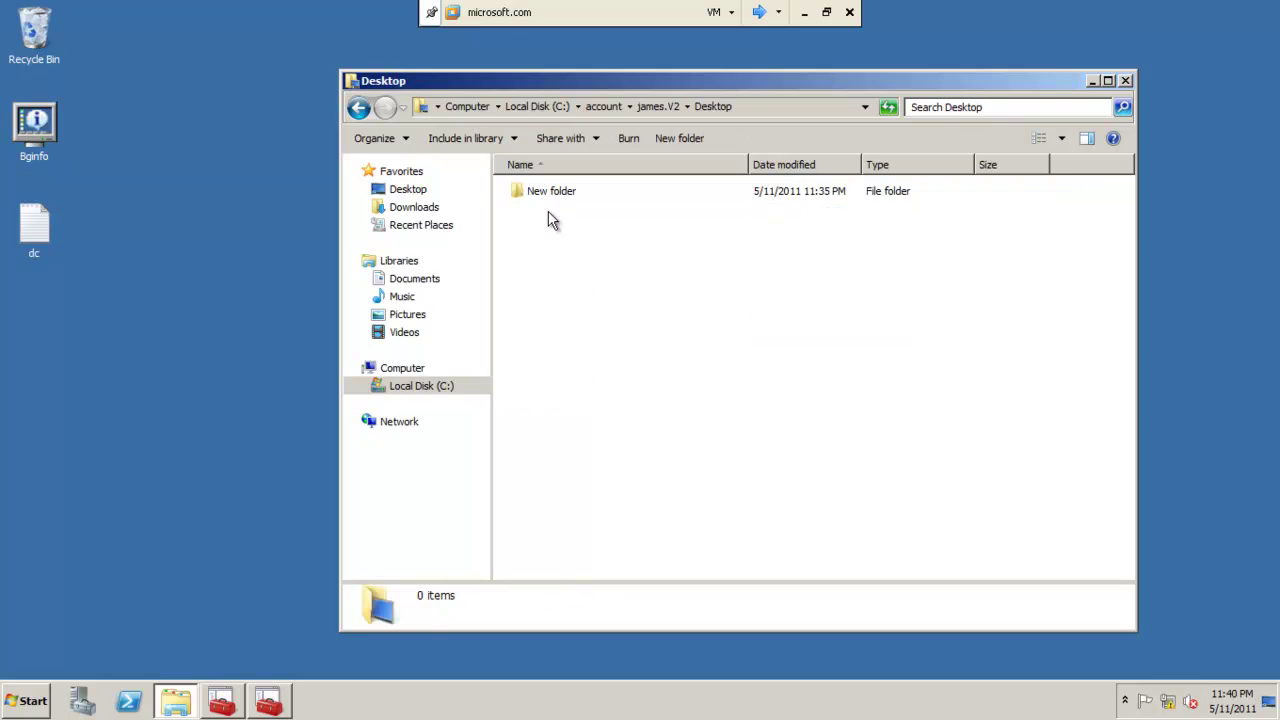
double_click(545, 192)
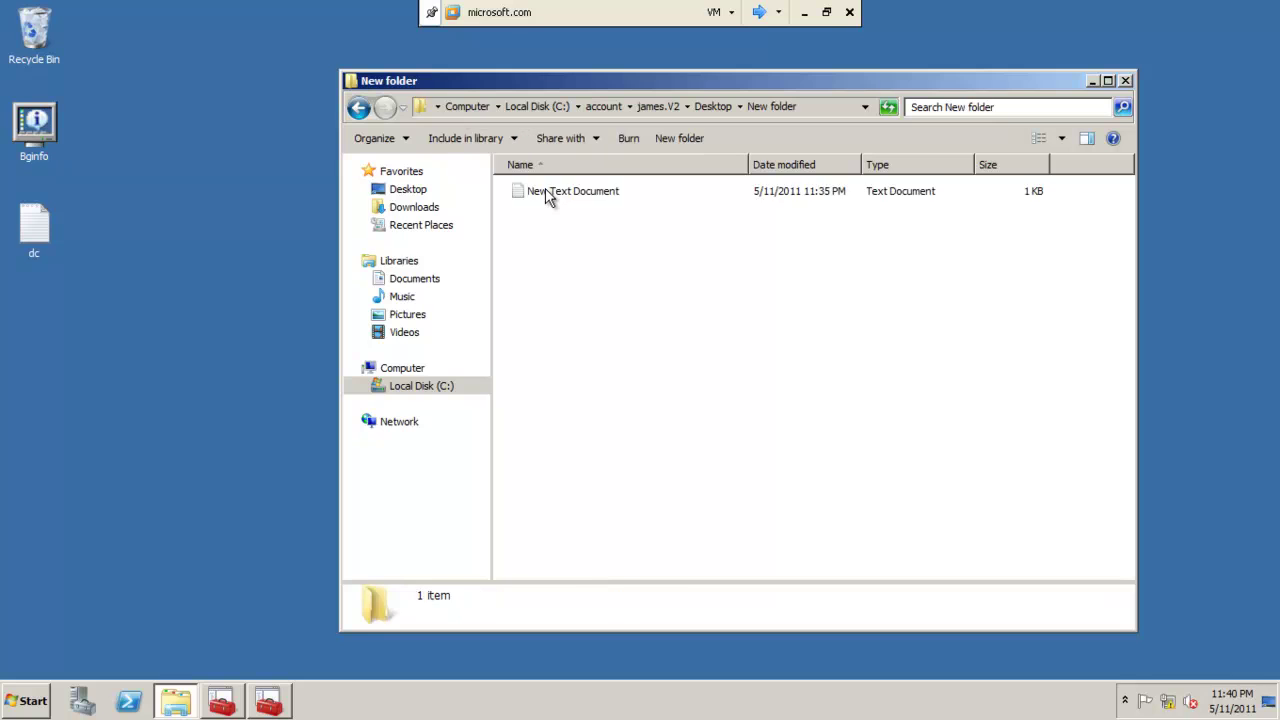
left_click(546, 192)
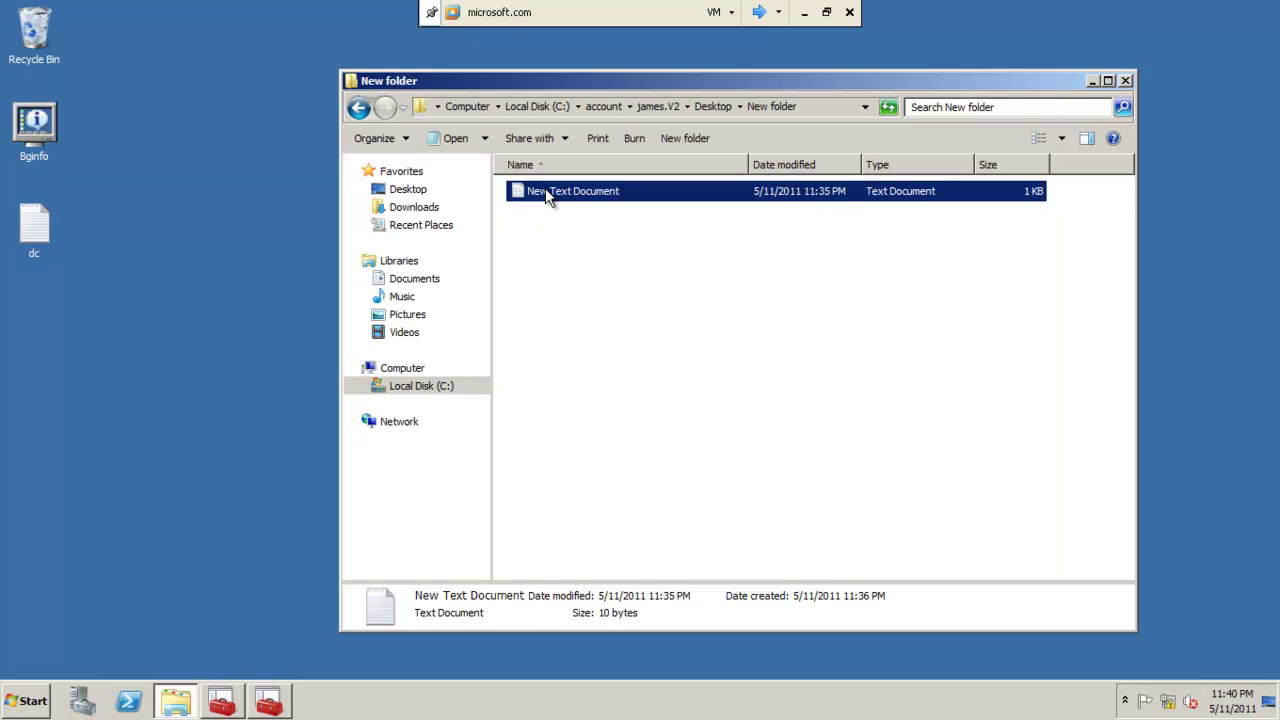
left_click(358, 107)
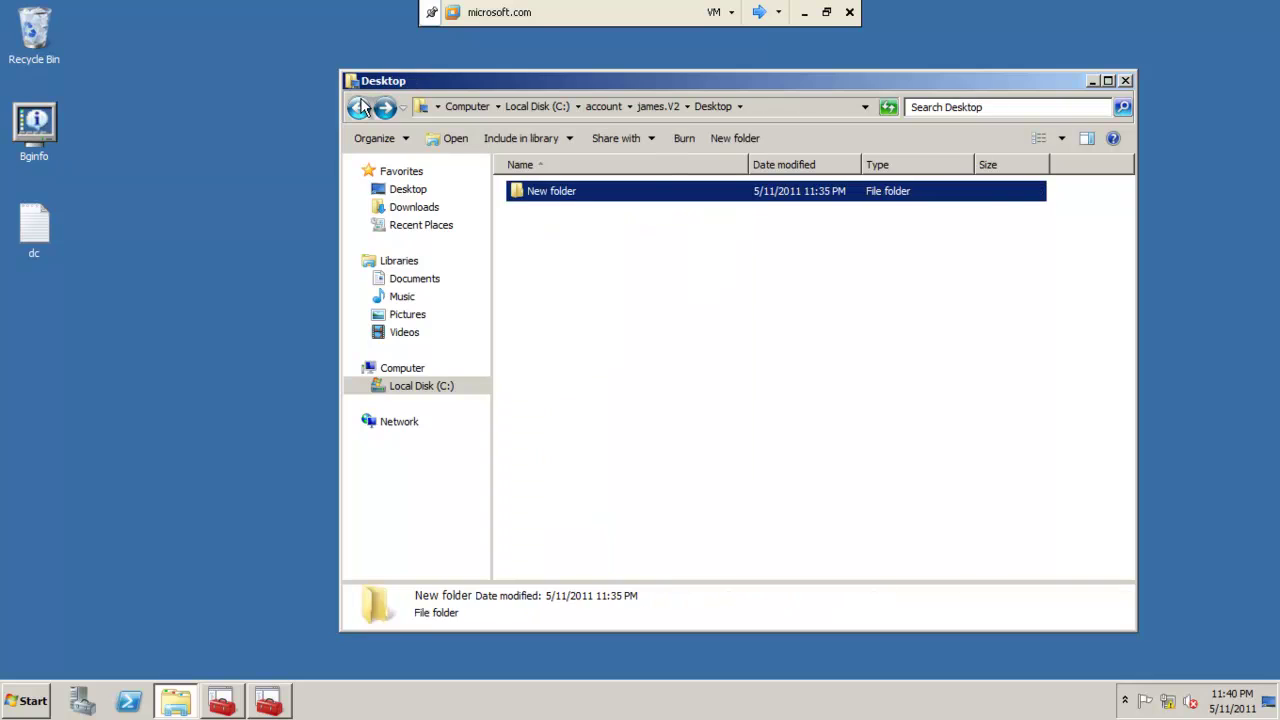
left_click(358, 107)
left_click(358, 107)
left_click(555, 212)
Take ownership of khusboo.V2 for Administrators, including all subfolders and files, replacing permissions.
double_click(555, 212)
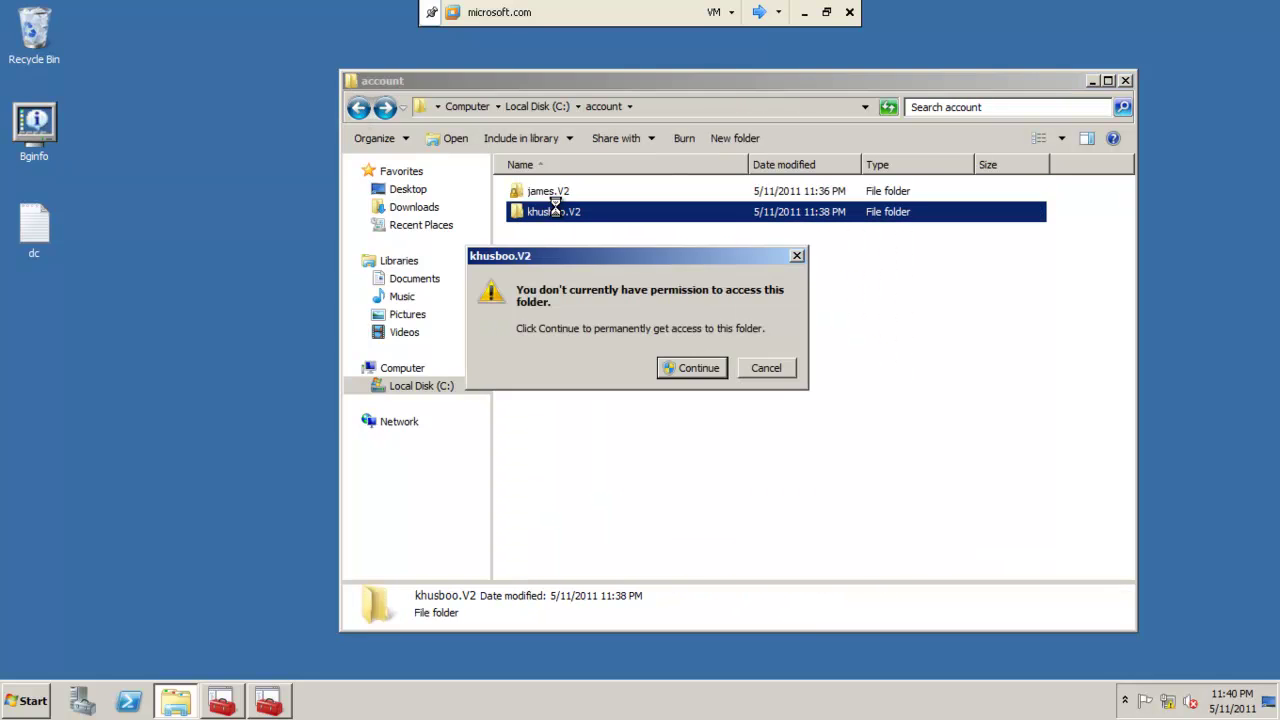
left_click(688, 370)
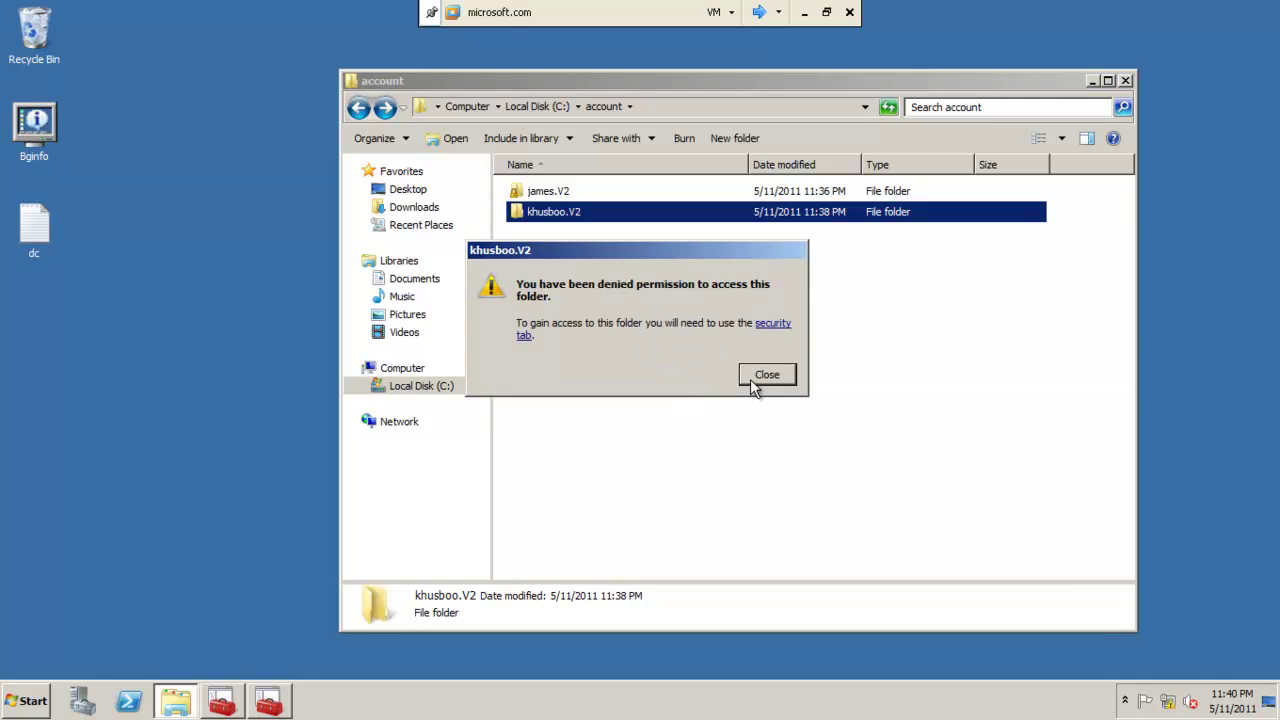
left_click(770, 330)
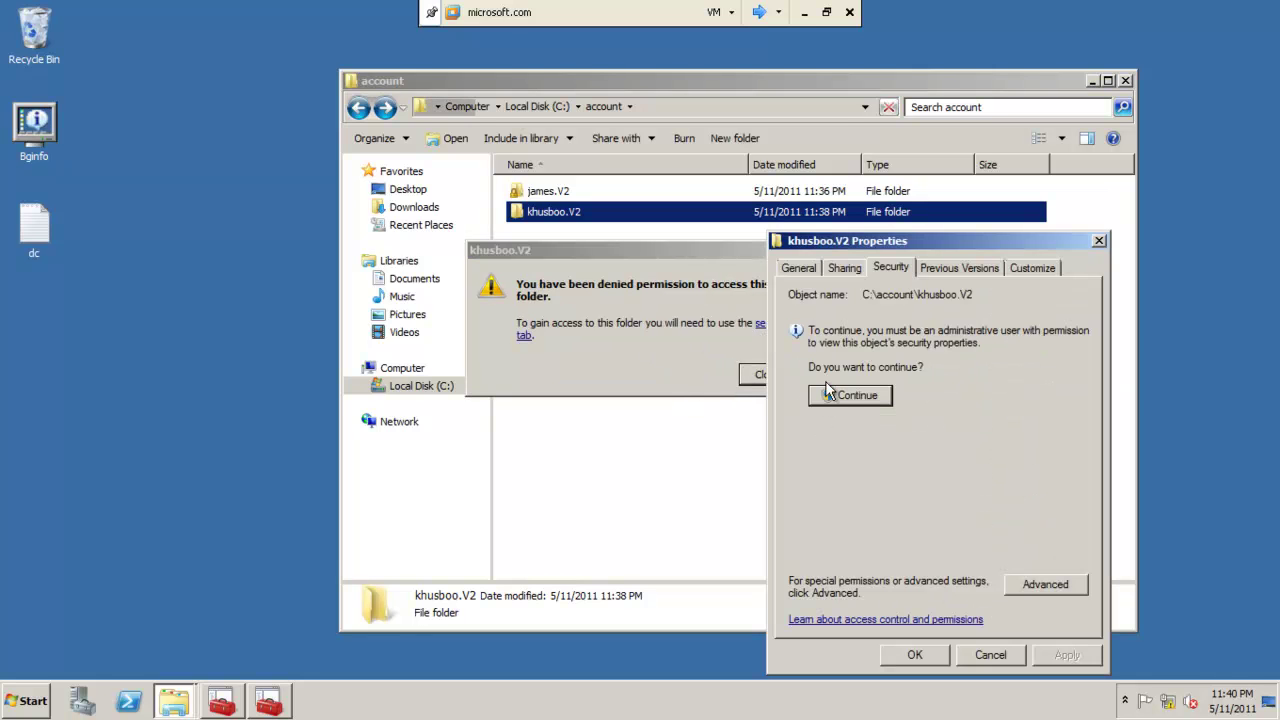
left_click(845, 396)
left_click_drag(850, 247, 780, 131)
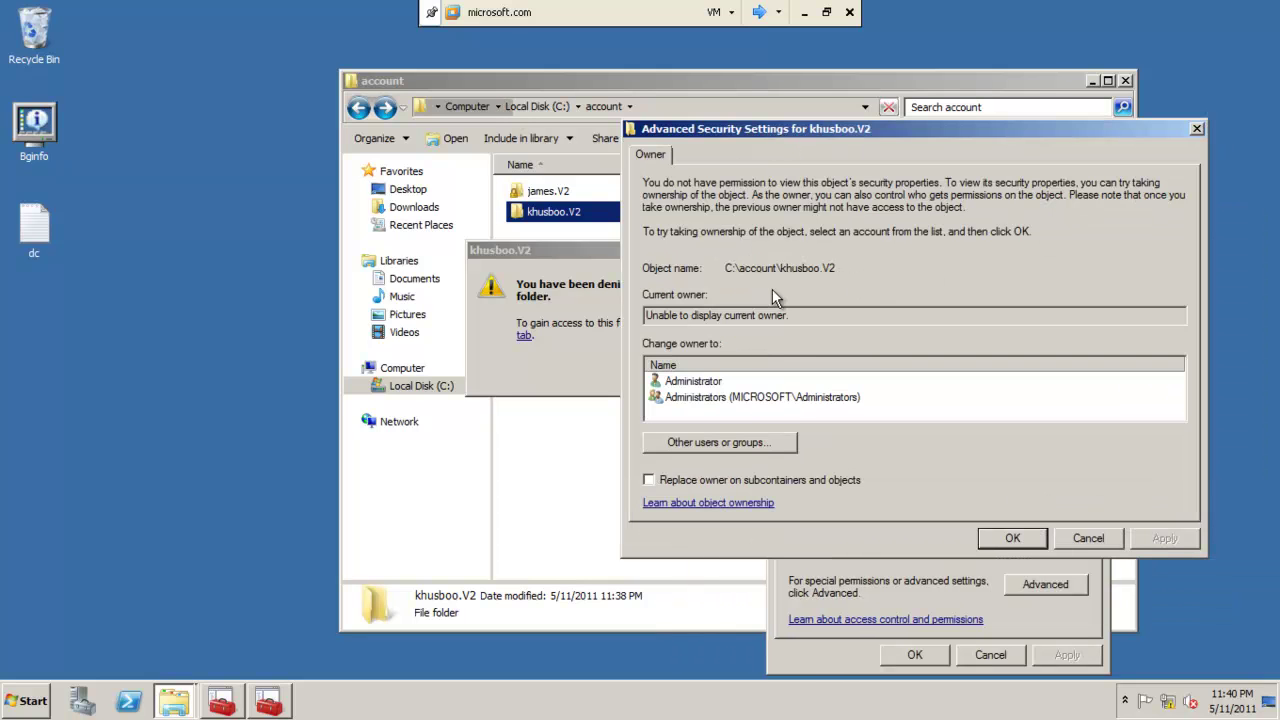
left_click(762, 396)
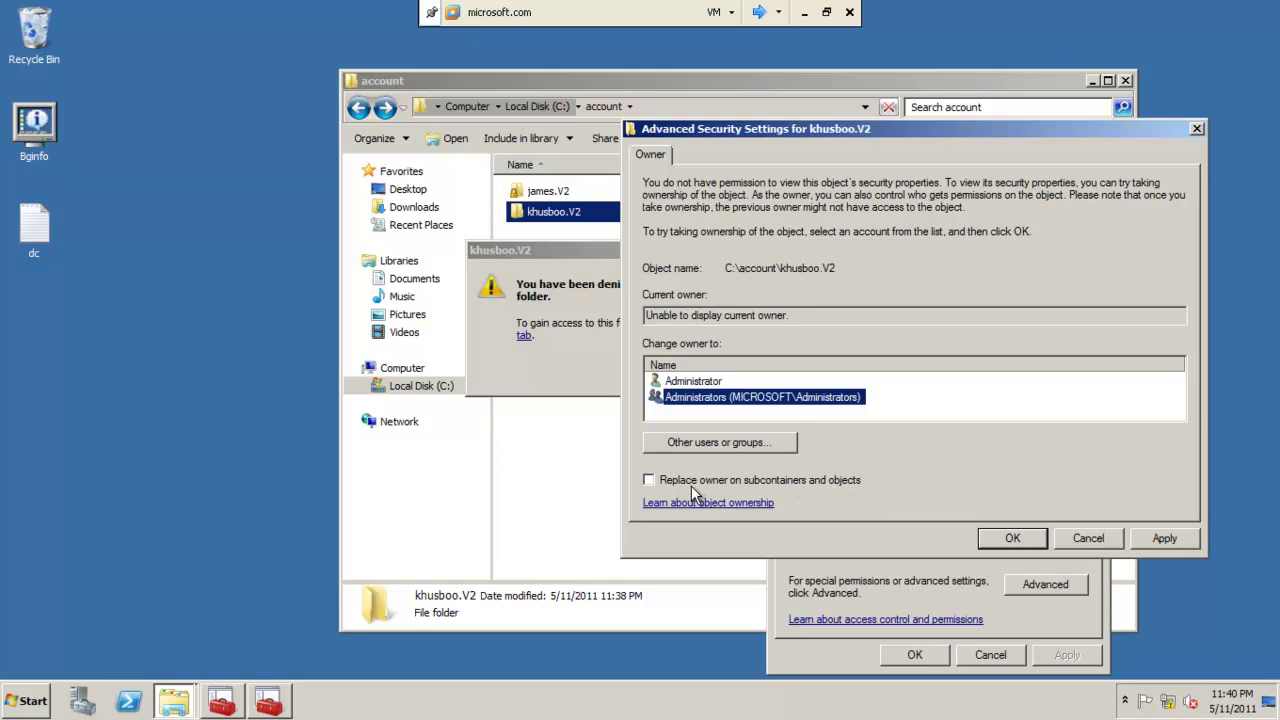
left_click(655, 481)
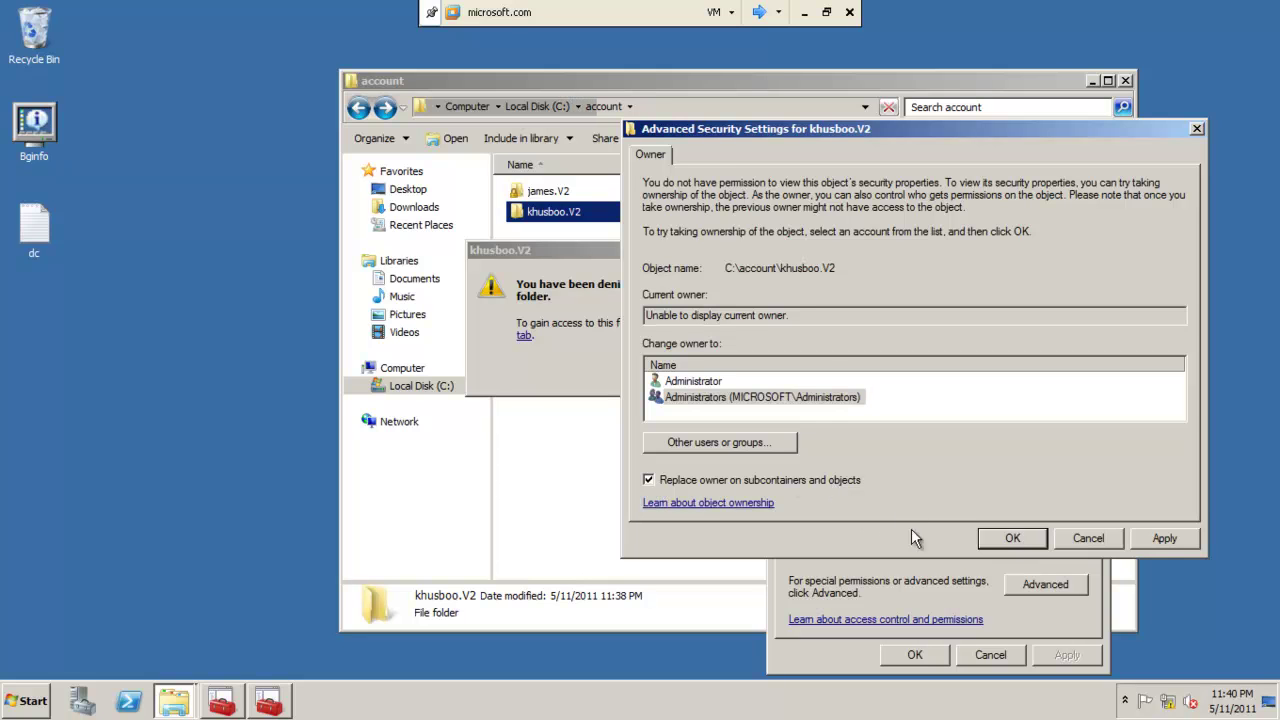
left_click(1165, 538)
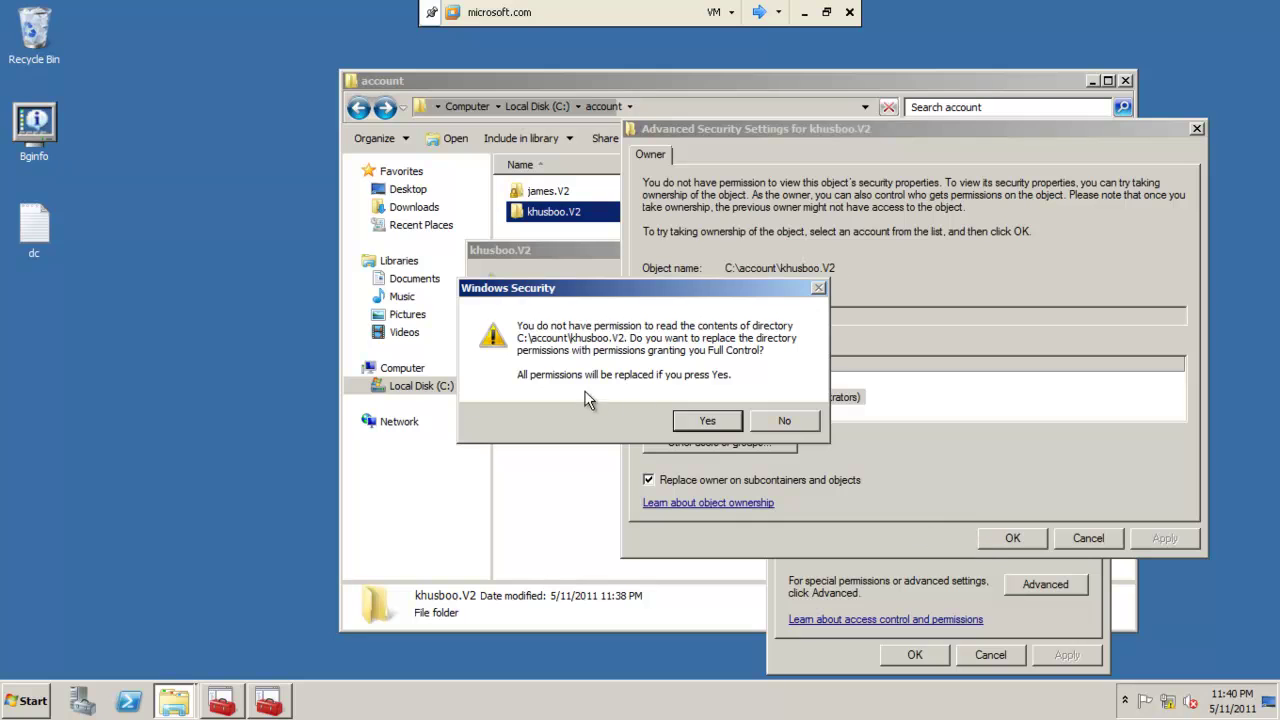
left_click(690, 426)
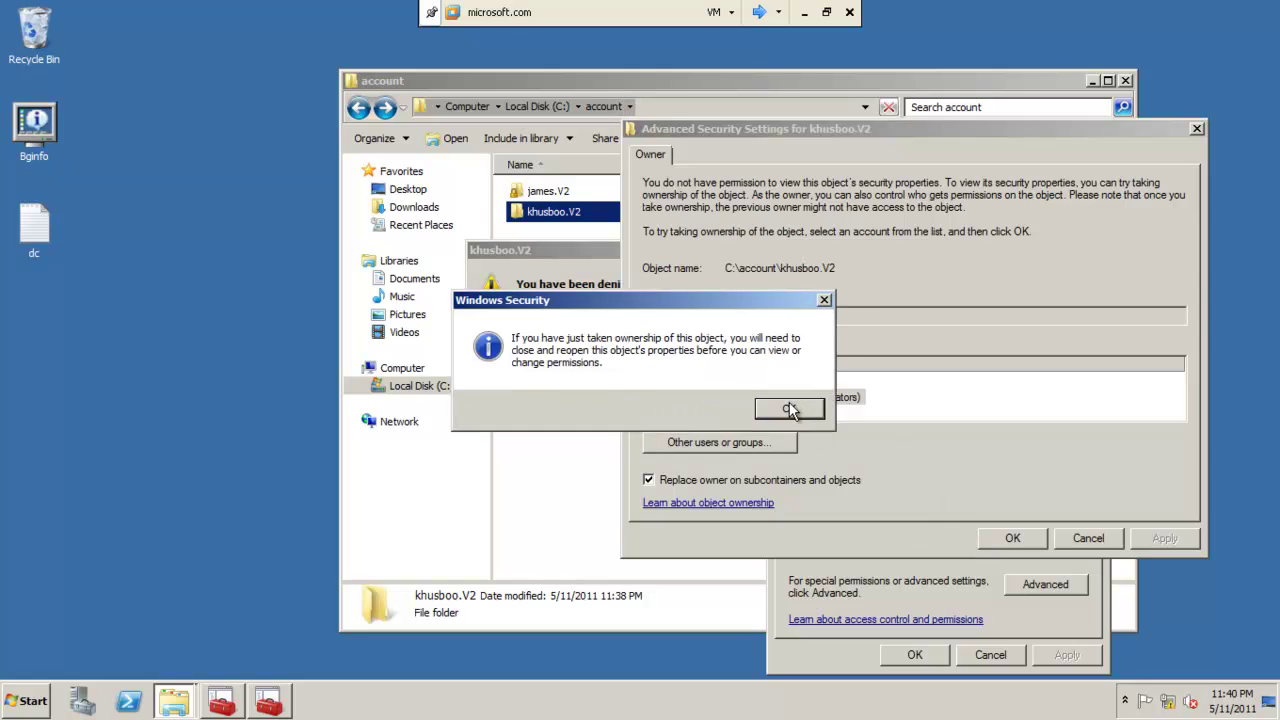
left_click(797, 410)
left_click(1012, 538)
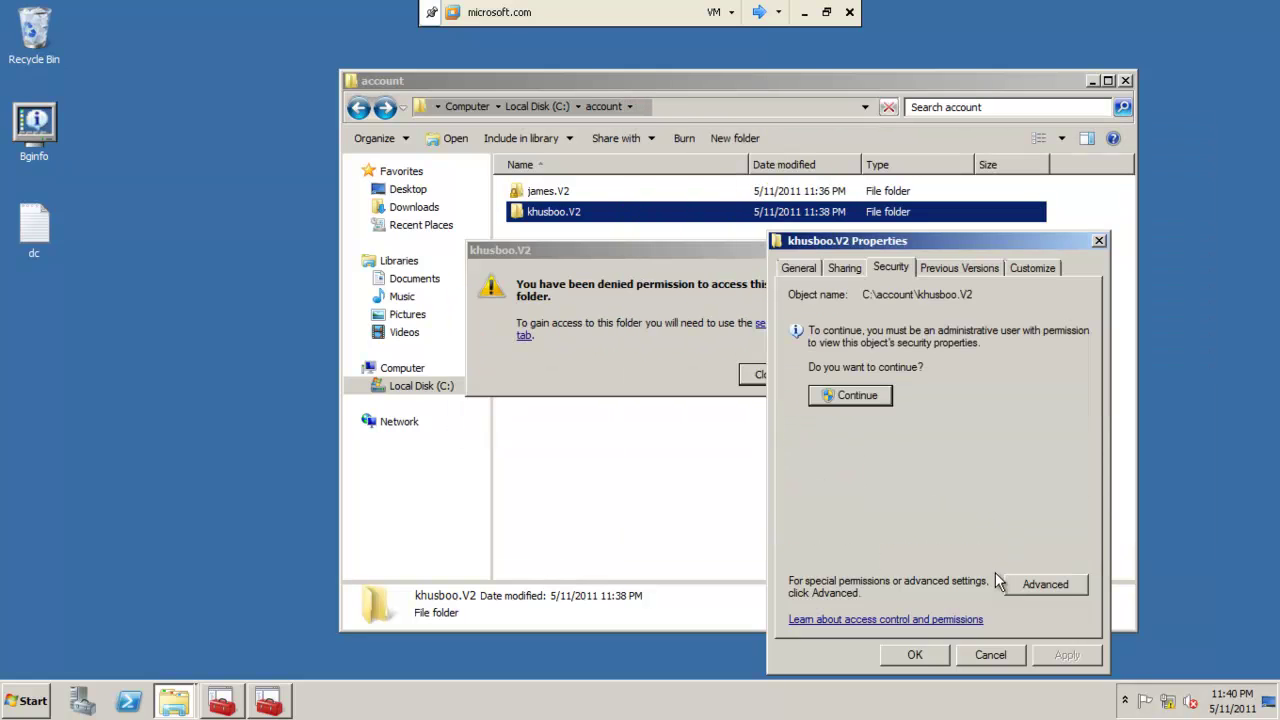
left_click(916, 655)
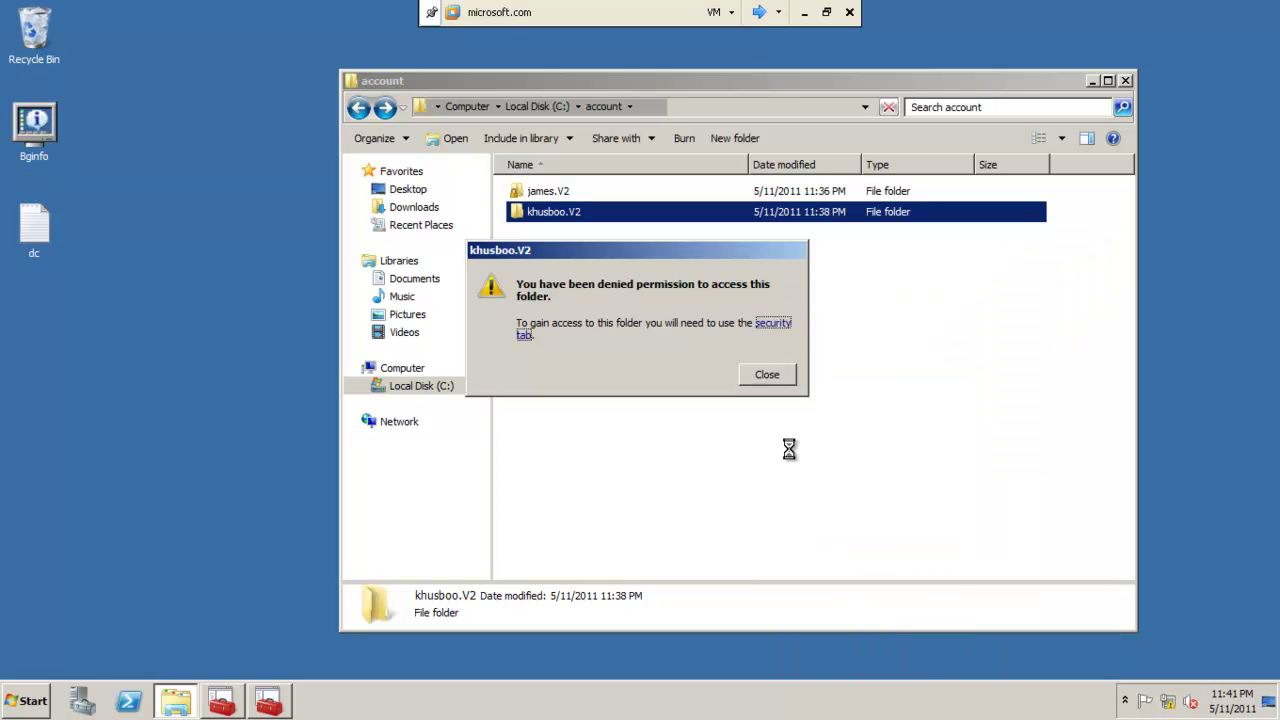
left_click(770, 374)
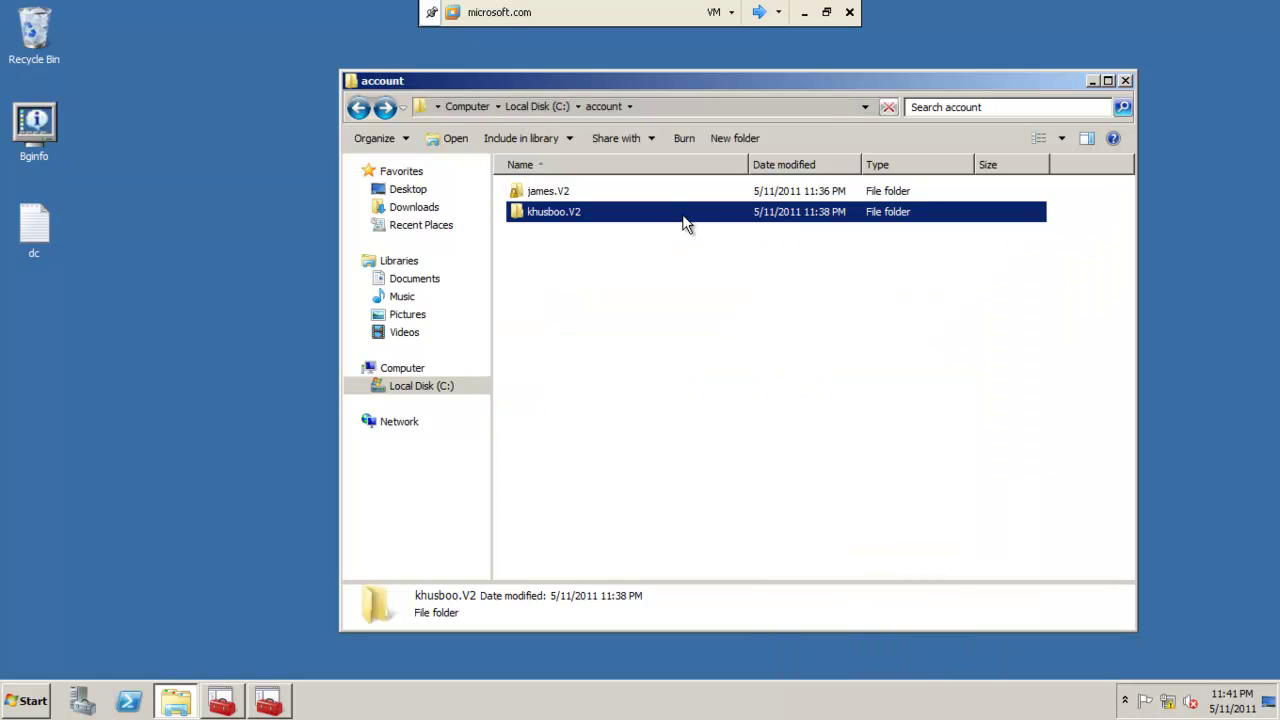
Check khusboo.V2's Desktop holds New folder and New Bitmap Image, then return to C:.
double_click(585, 220)
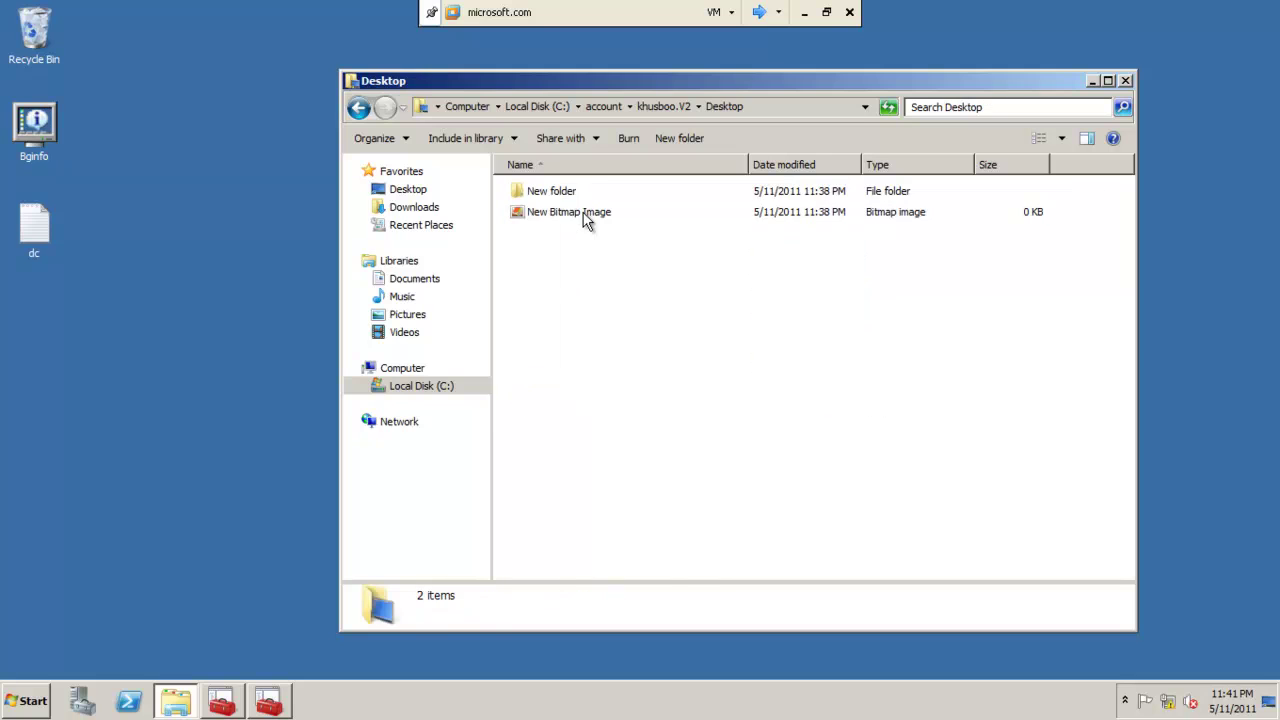
left_click(585, 220)
double_click(572, 194)
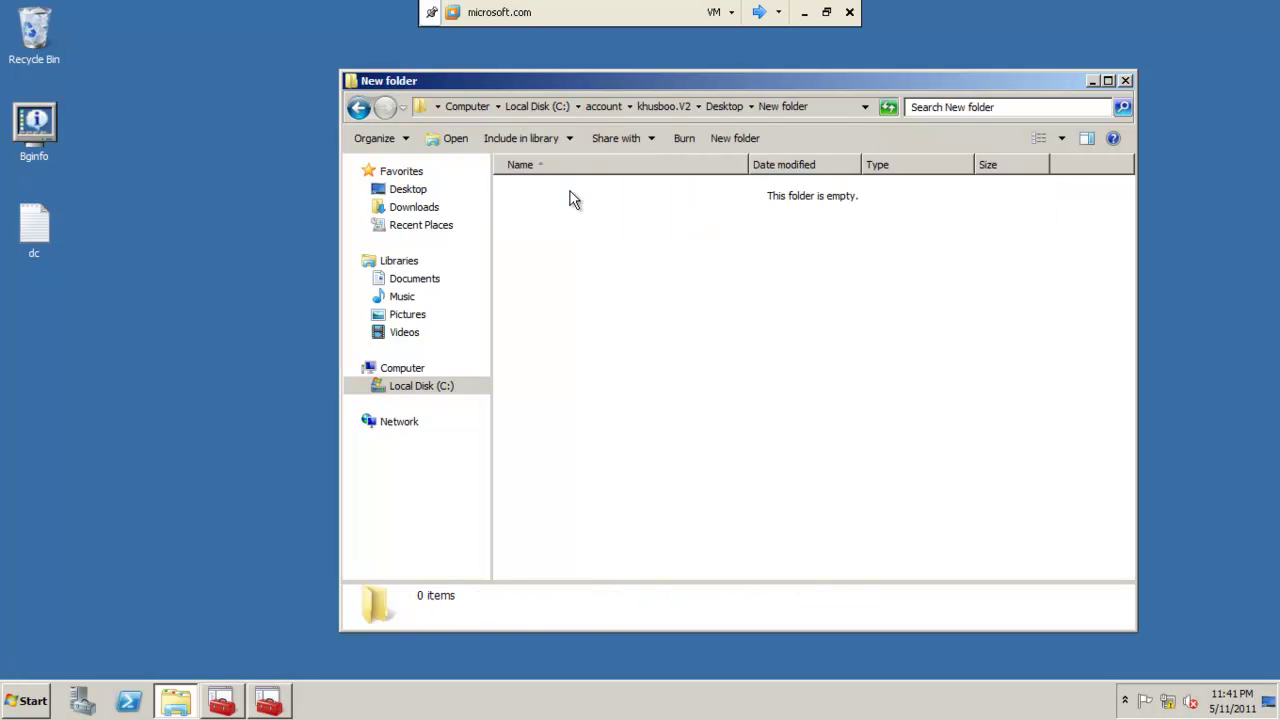
left_click(357, 109)
left_click(357, 109)
left_click(357, 109)
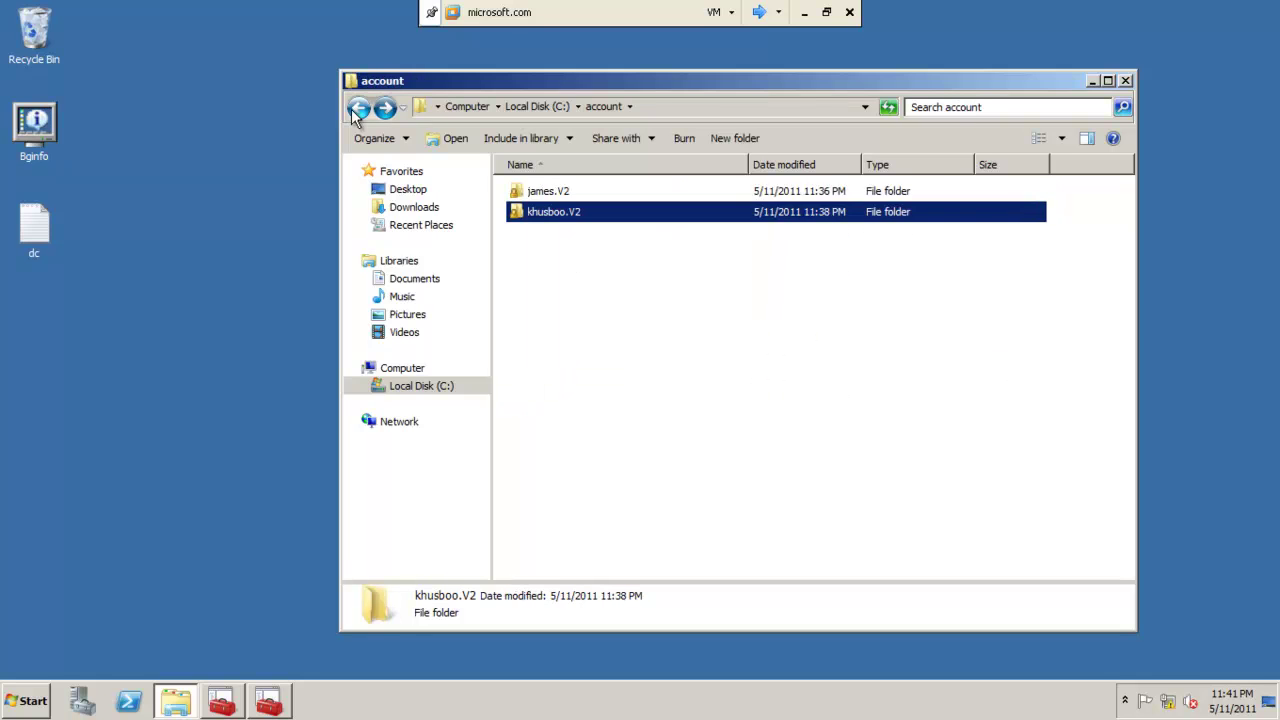
left_click(357, 109)
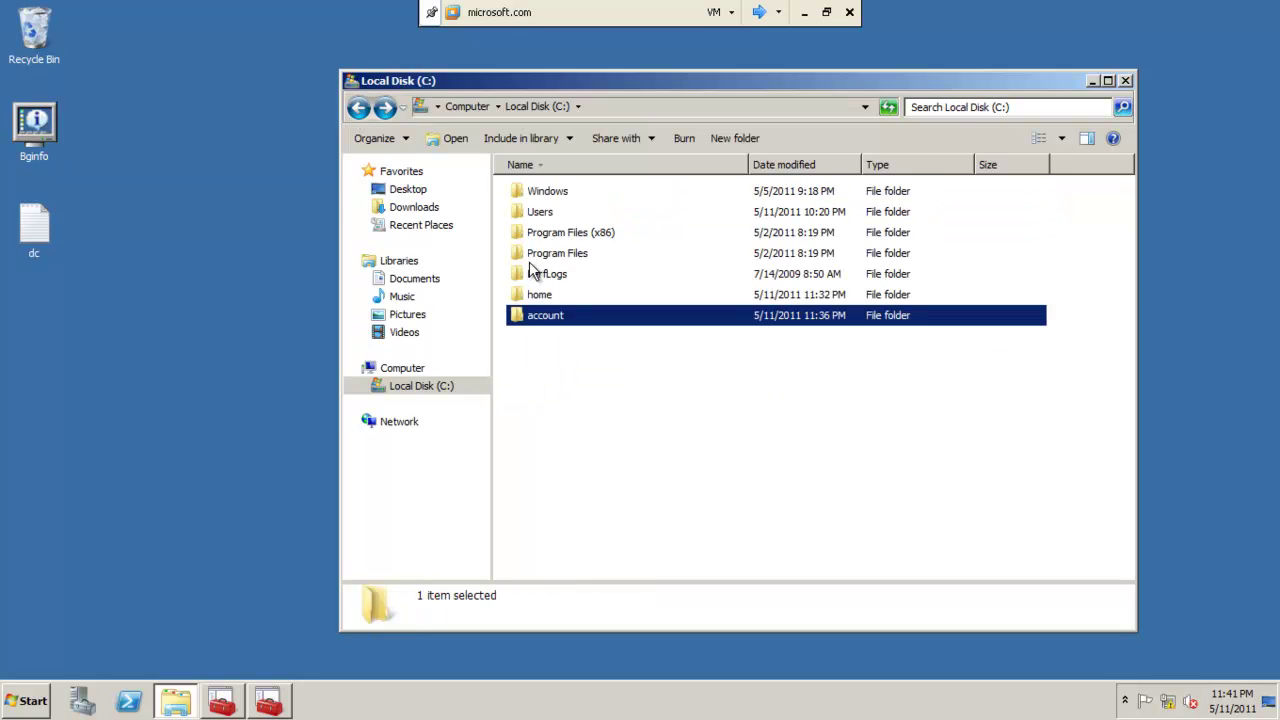
left_click(538, 297)
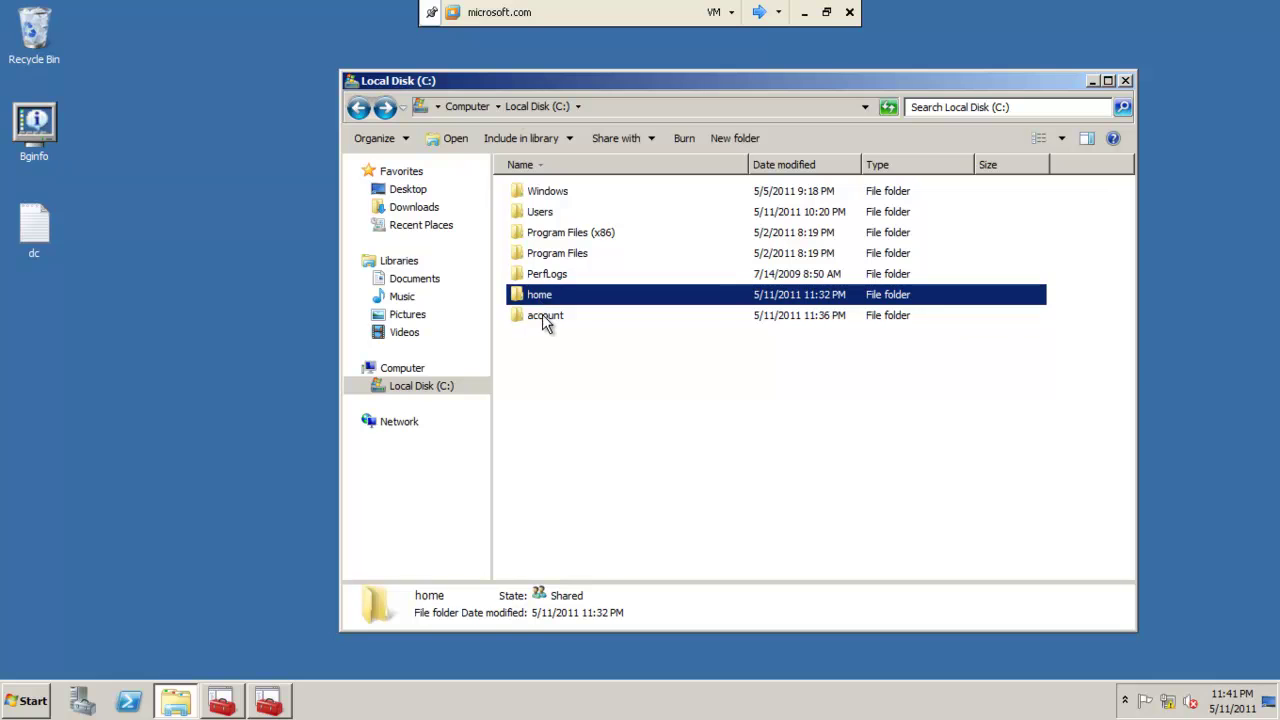
left_click(543, 316)
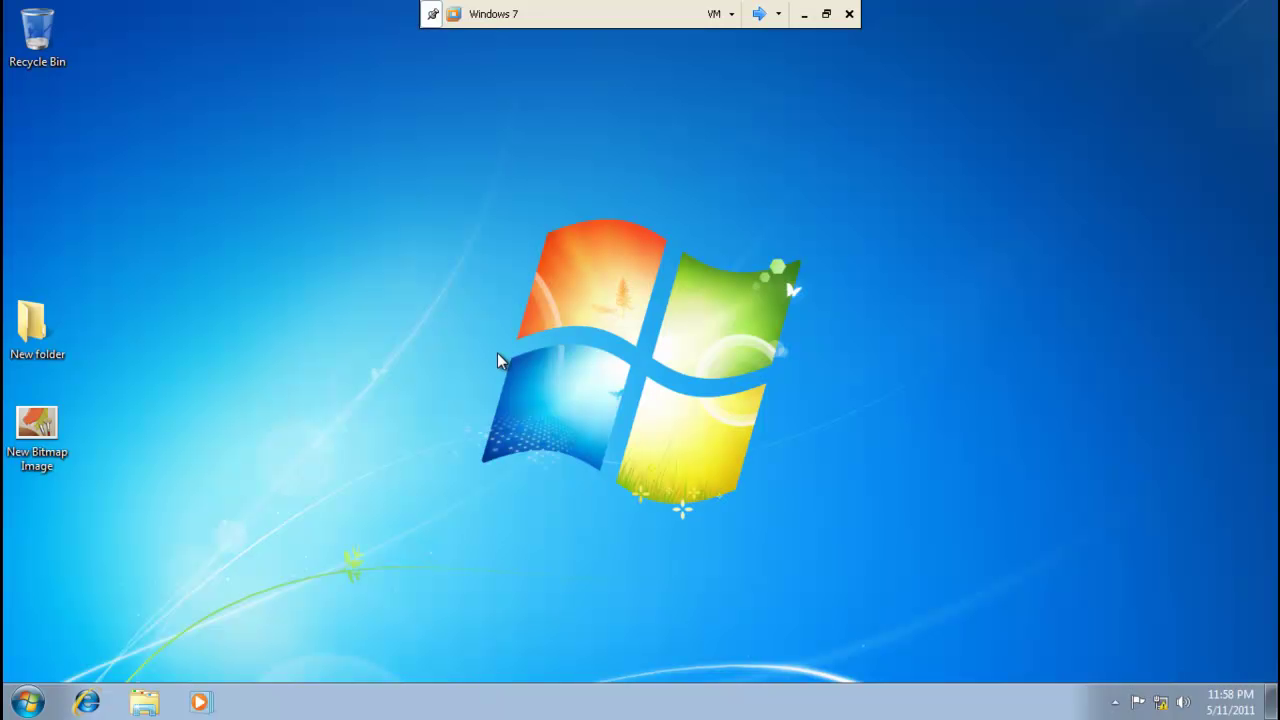
On the server desktop, copy dc.txt.
left_click(759, 14)
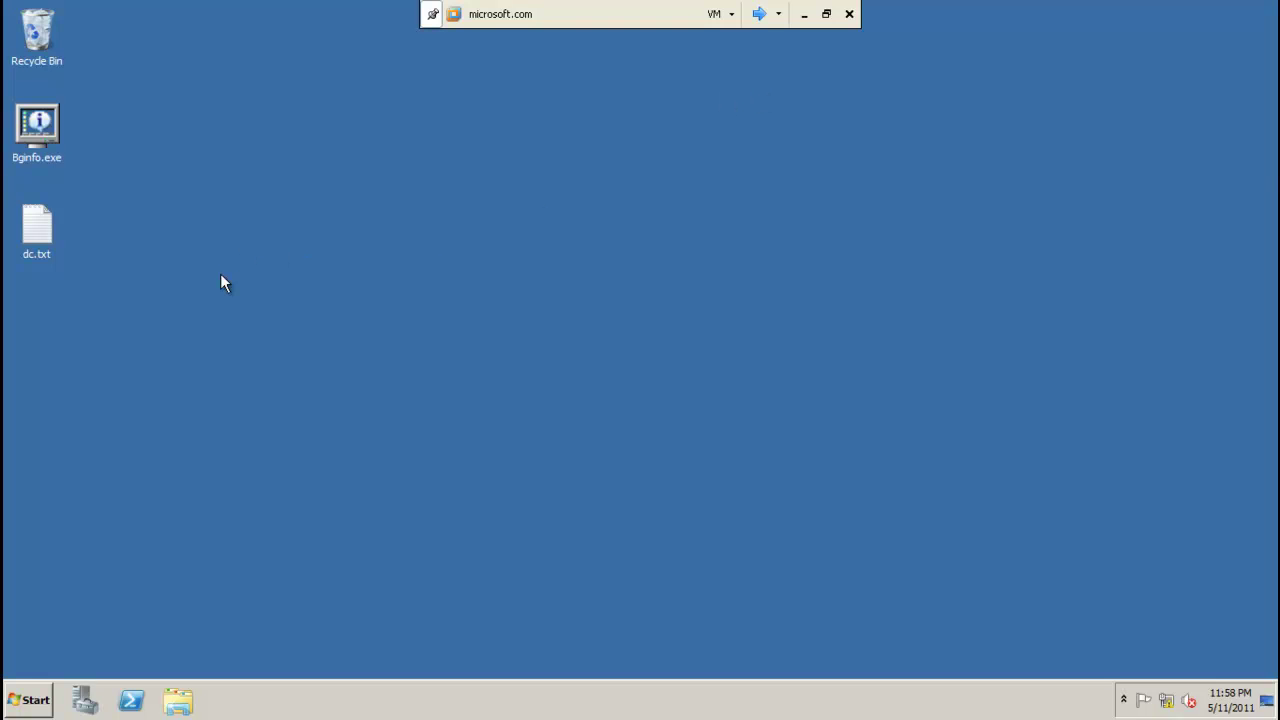
right_click(37, 233)
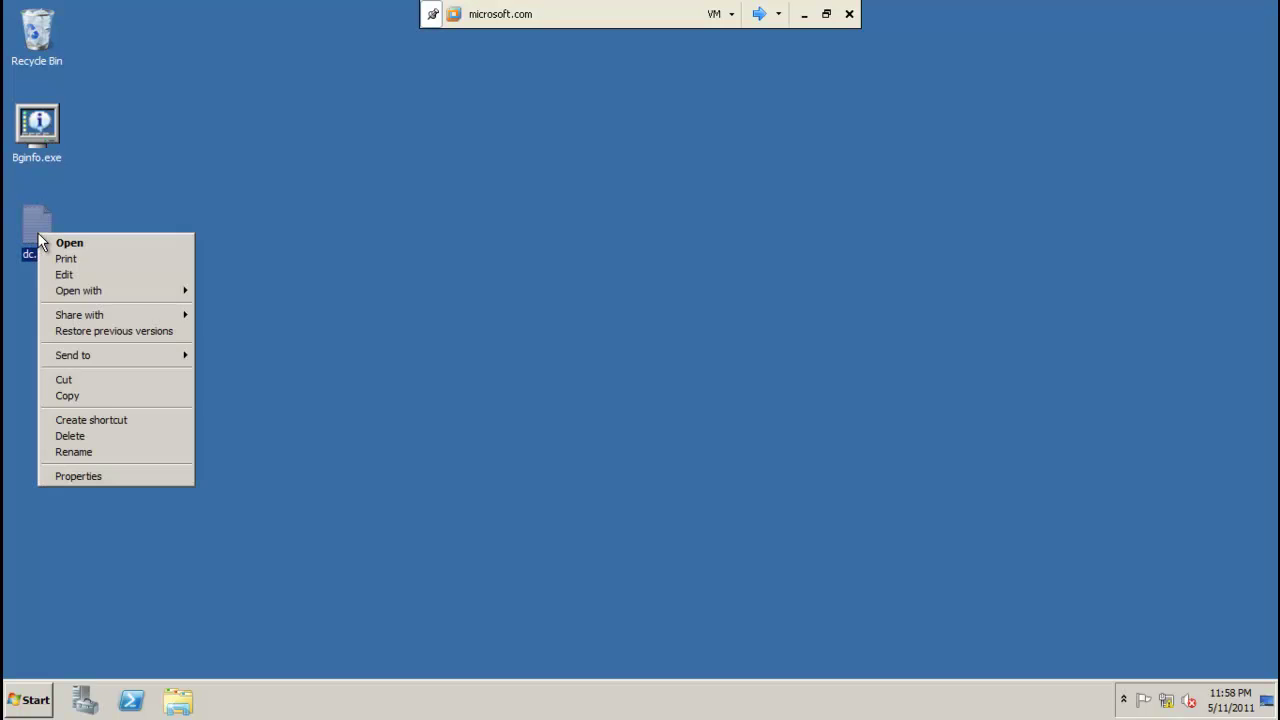
left_click(63, 395)
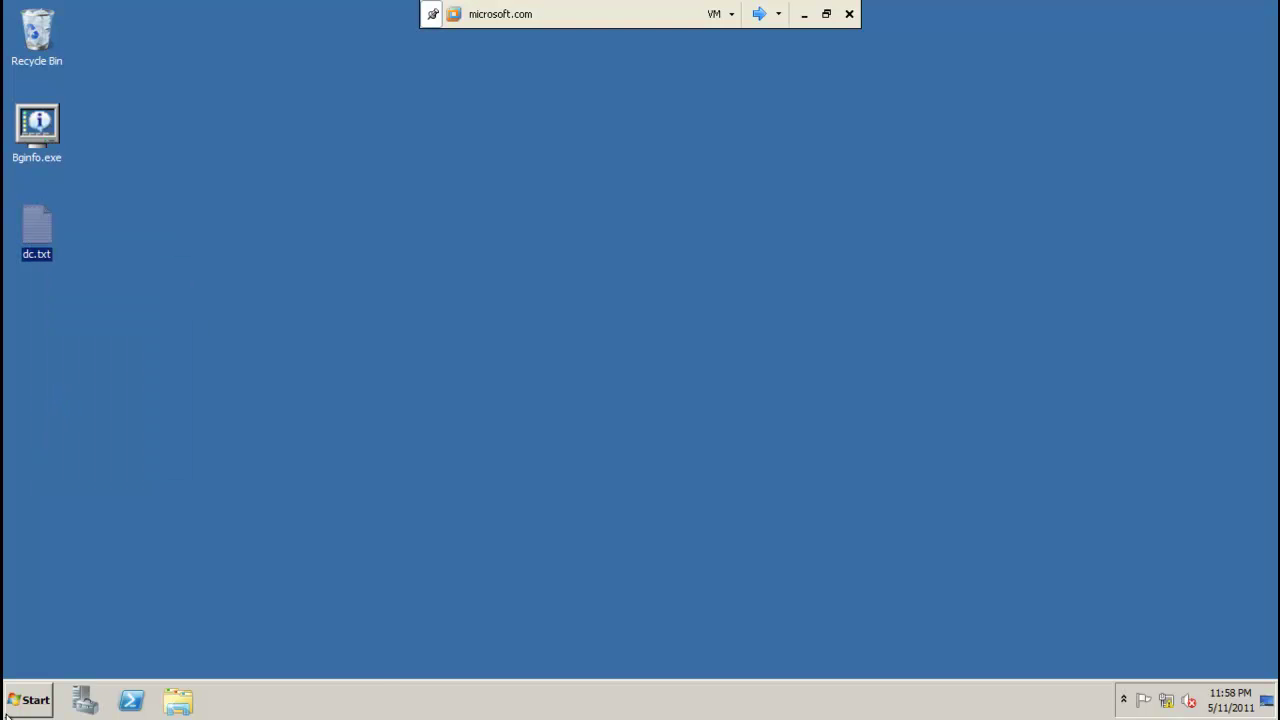
Paste dc.txt into C:\home\khusboo and close Explorer.
left_click(14, 708)
left_click(297, 412)
double_click(627, 212)
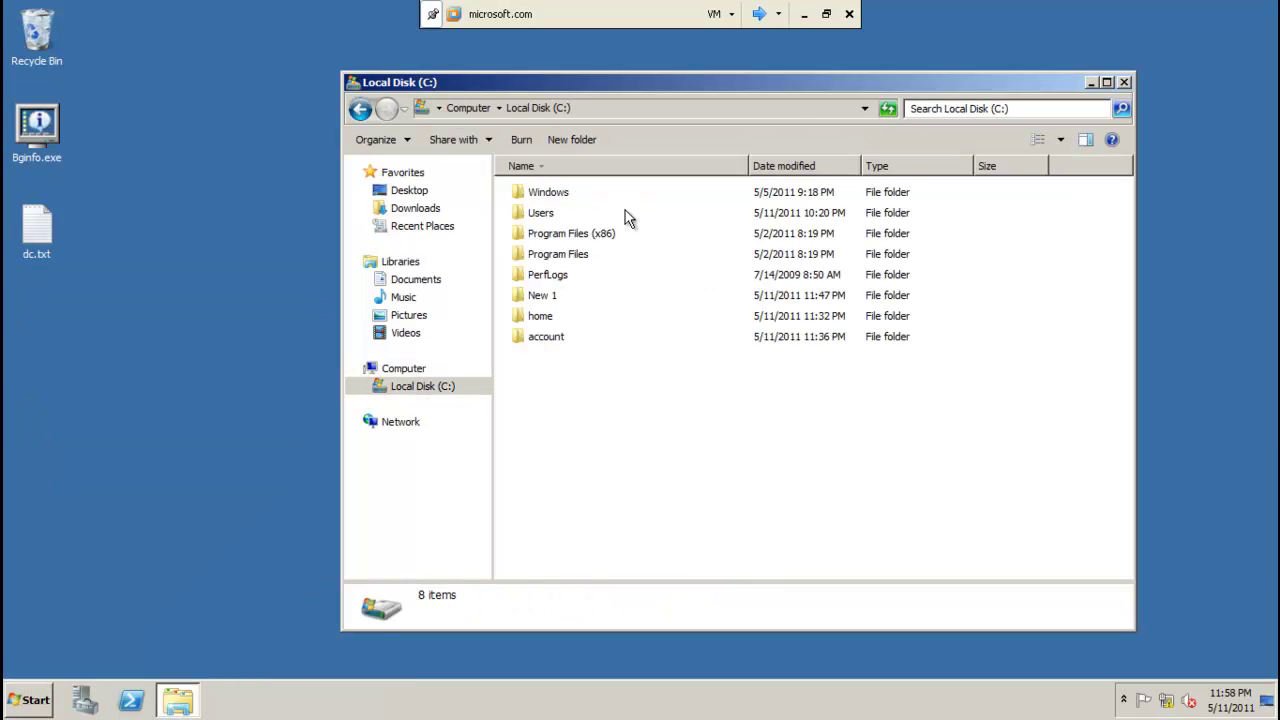
left_click(552, 318)
double_click(552, 316)
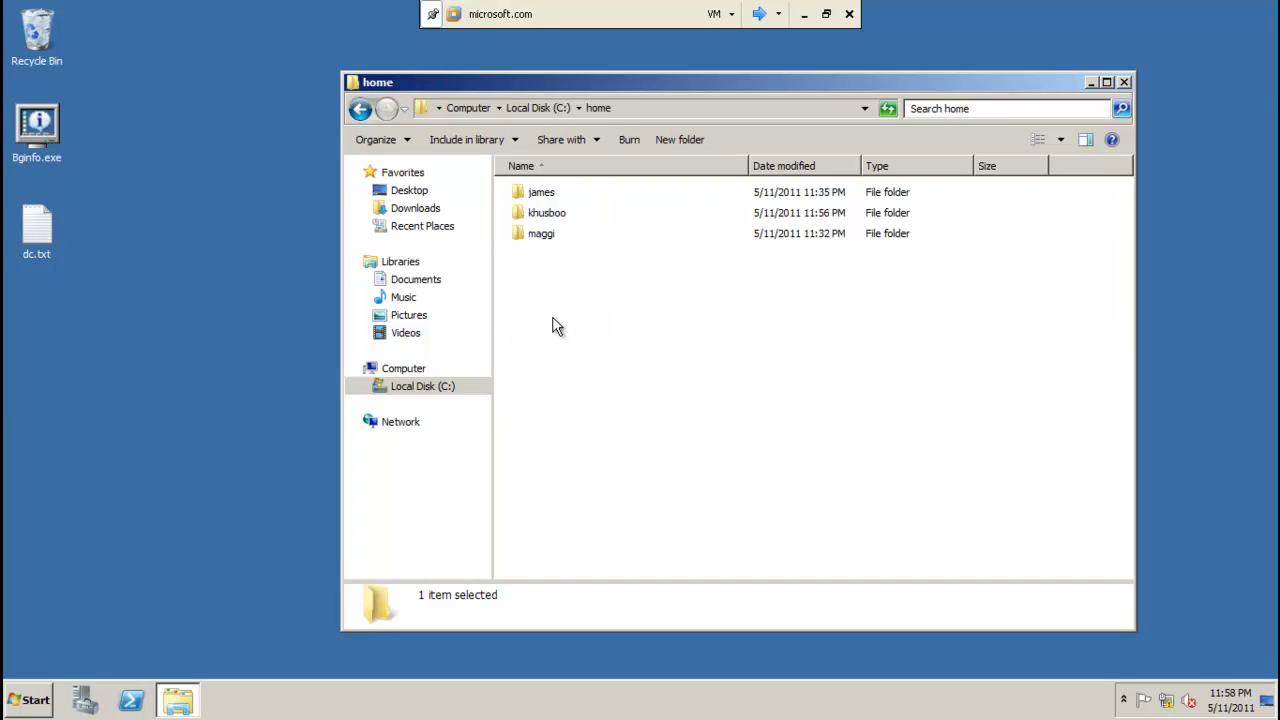
left_click(534, 222)
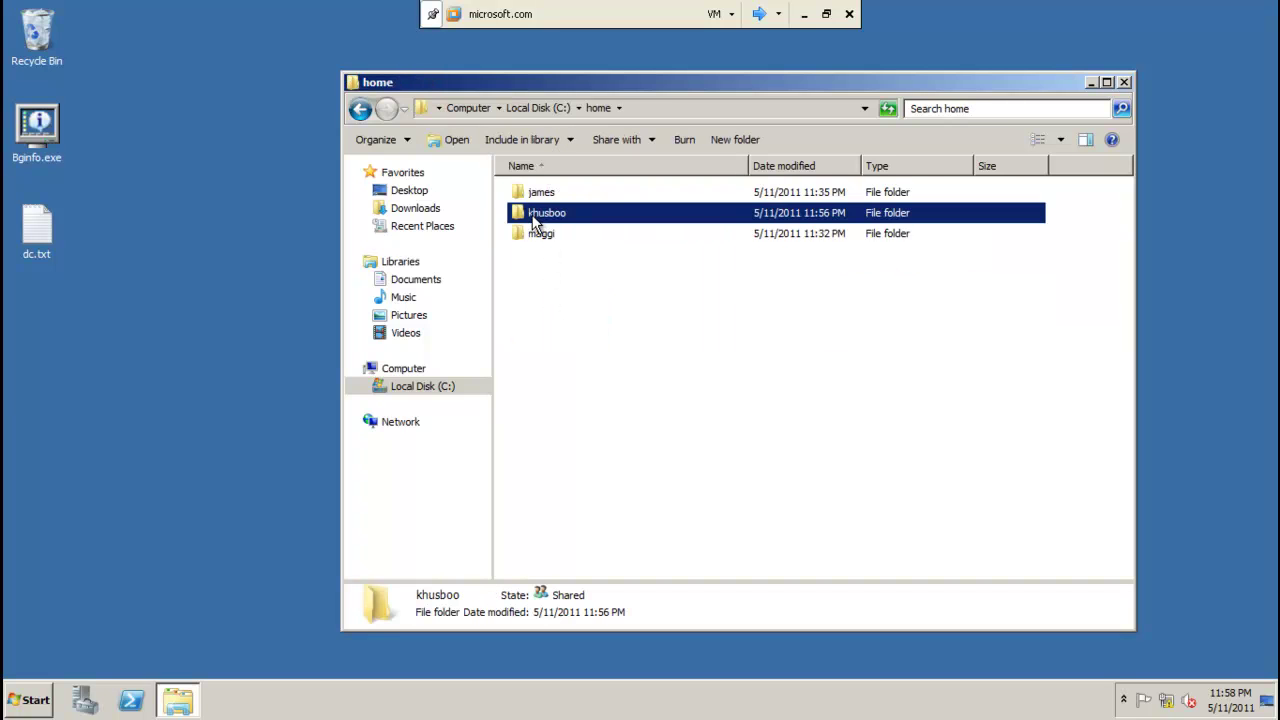
double_click(534, 222)
right_click(542, 242)
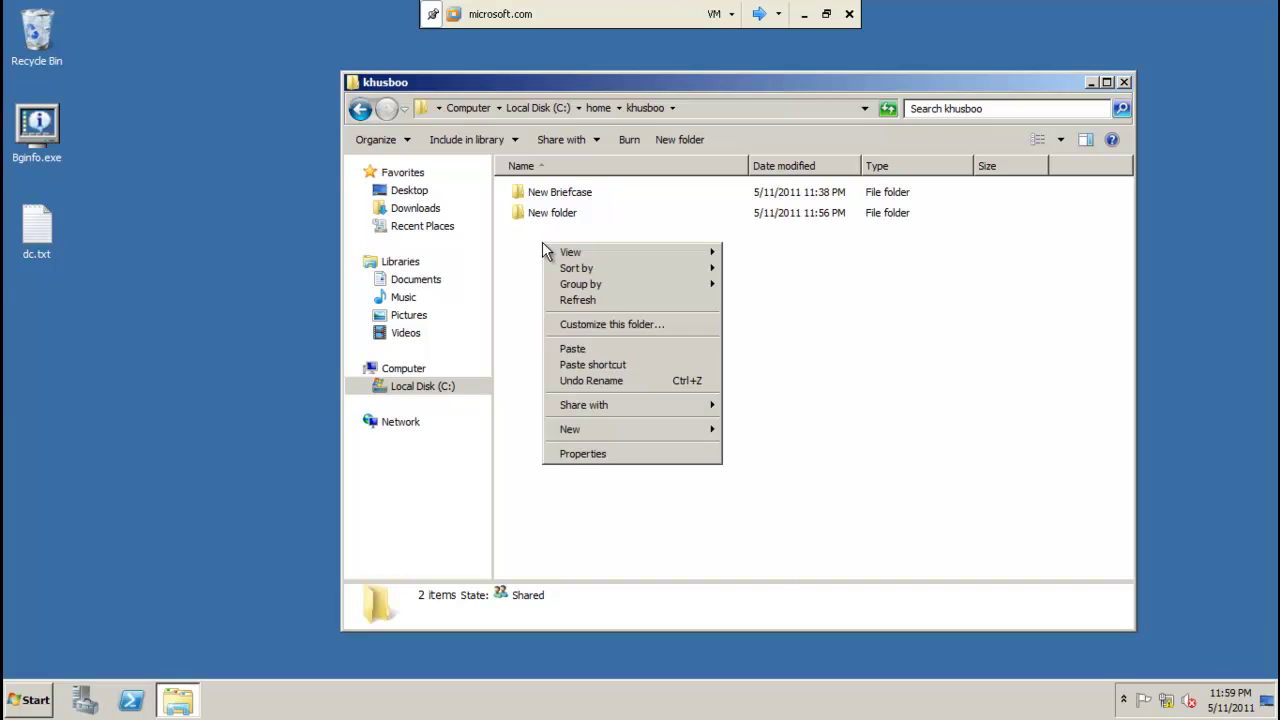
left_click(575, 348)
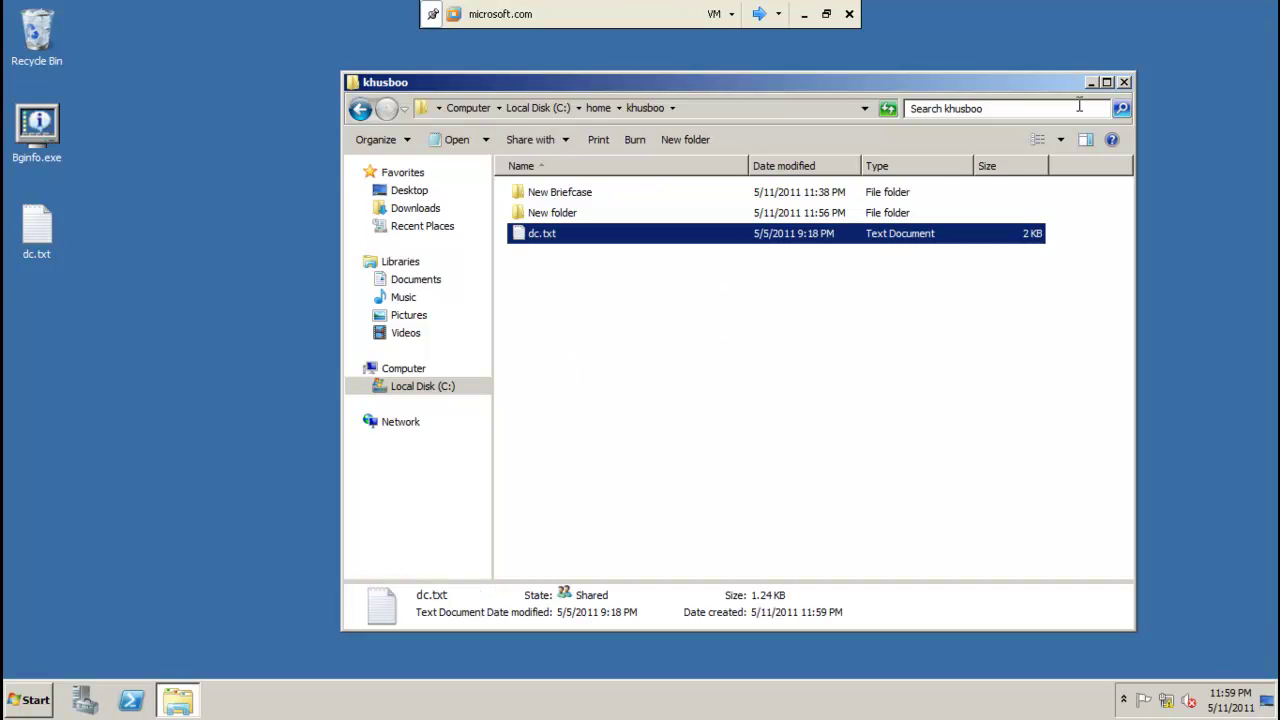
left_click(1124, 84)
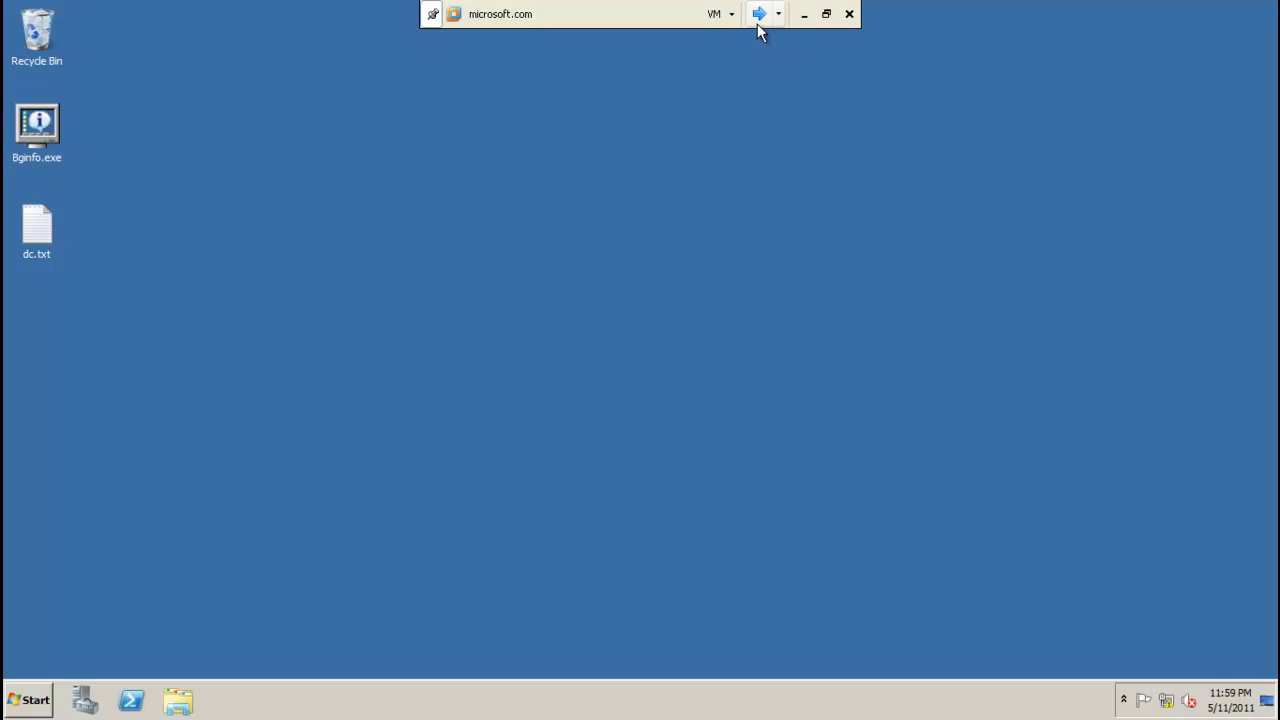
left_click(759, 14)
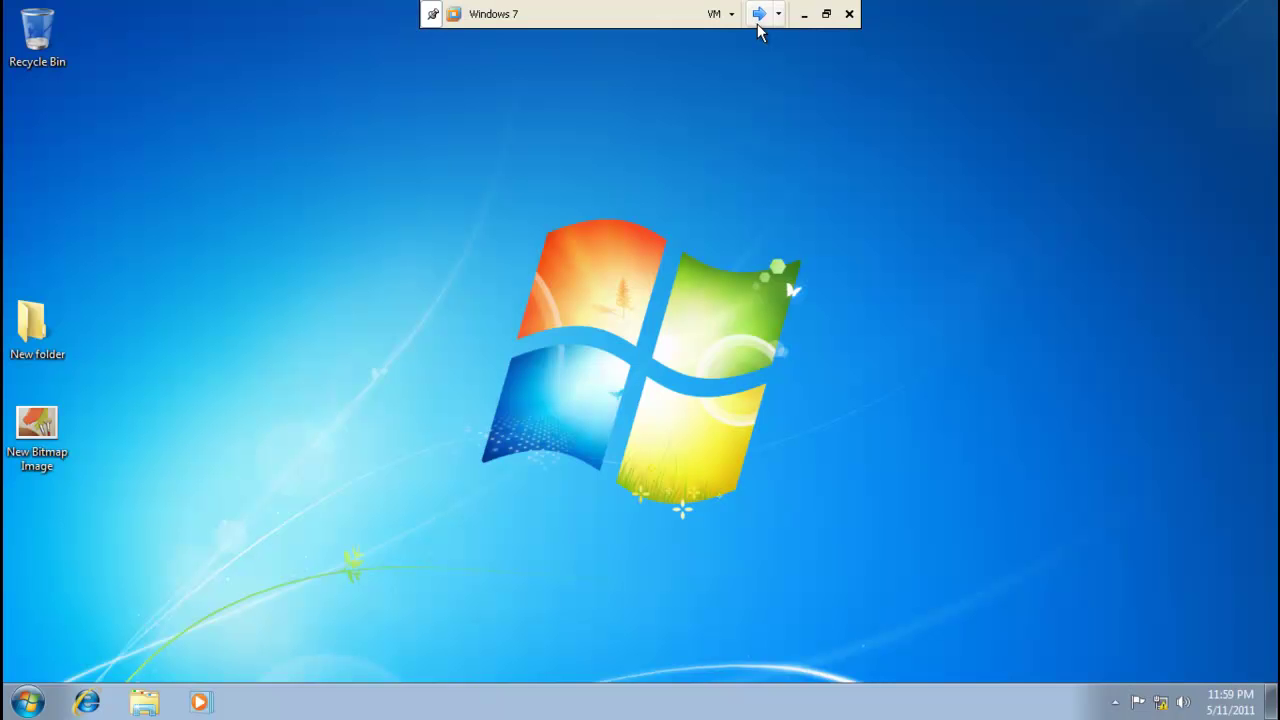
Open dc.txt from the khusboo (Z:) drive in Notepad to confirm it arrived, then close it.
left_click(28, 702)
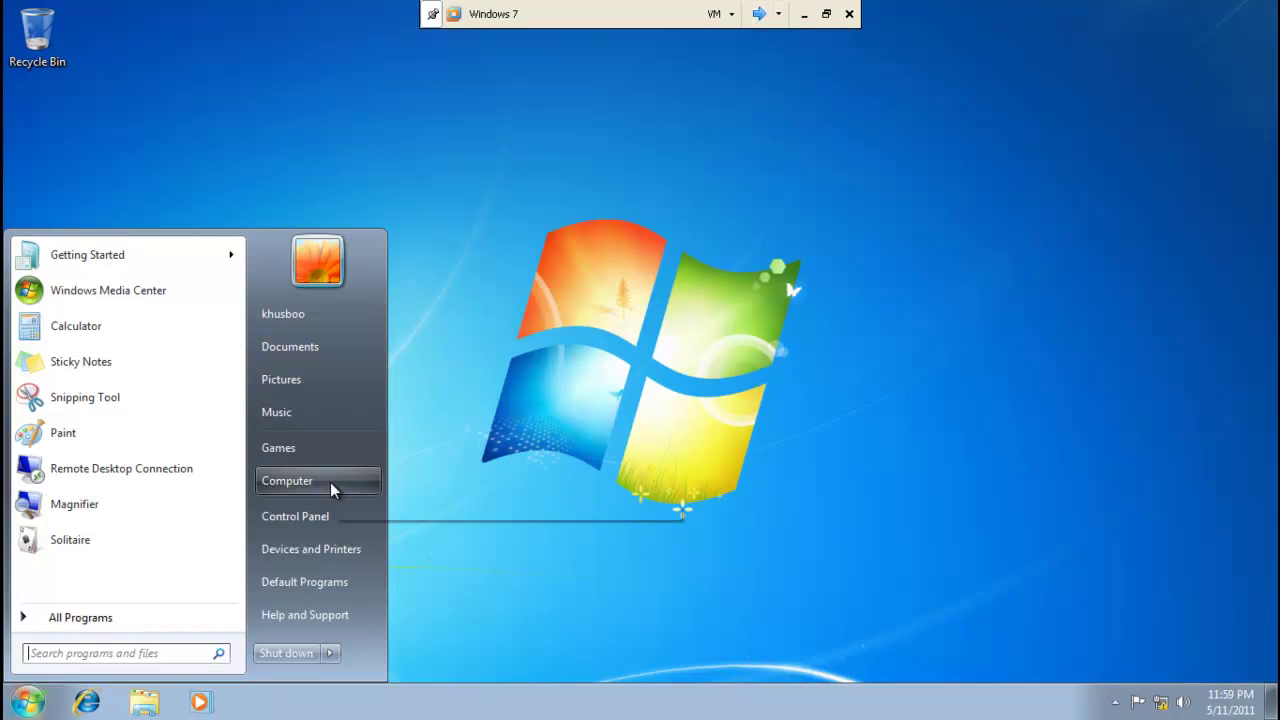
left_click(330, 482)
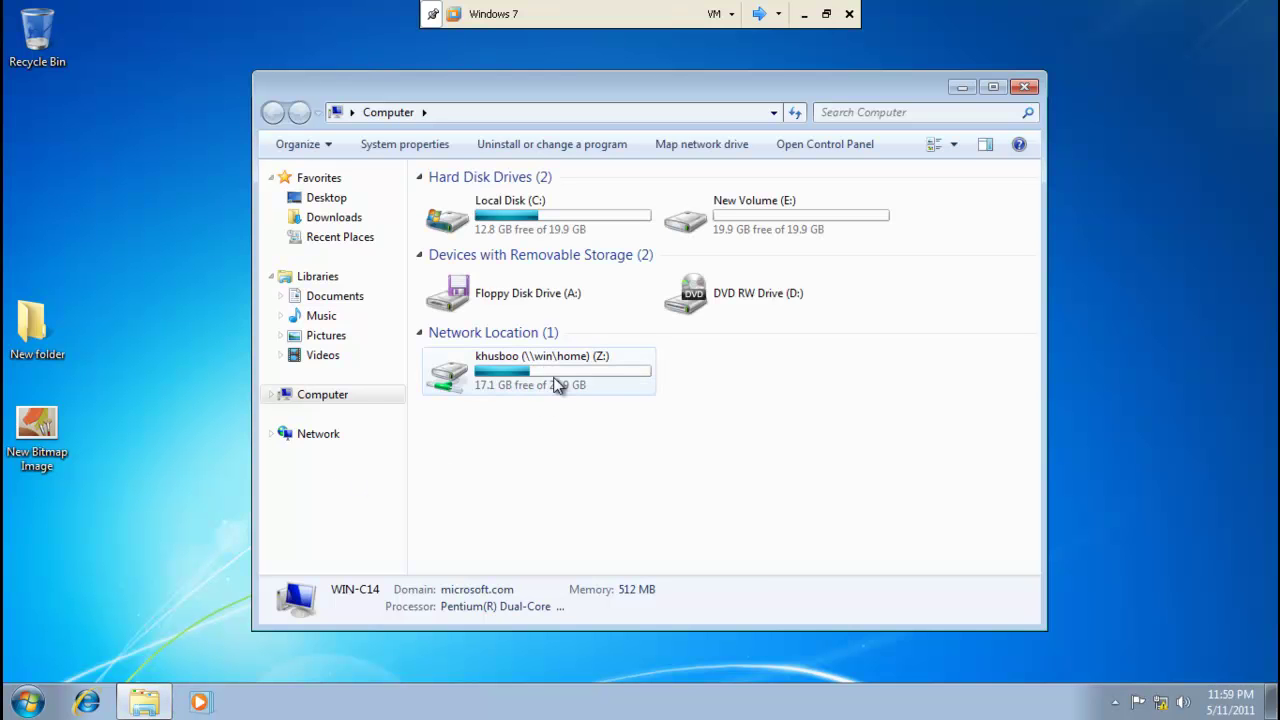
left_click(557, 387)
double_click(557, 387)
double_click(450, 248)
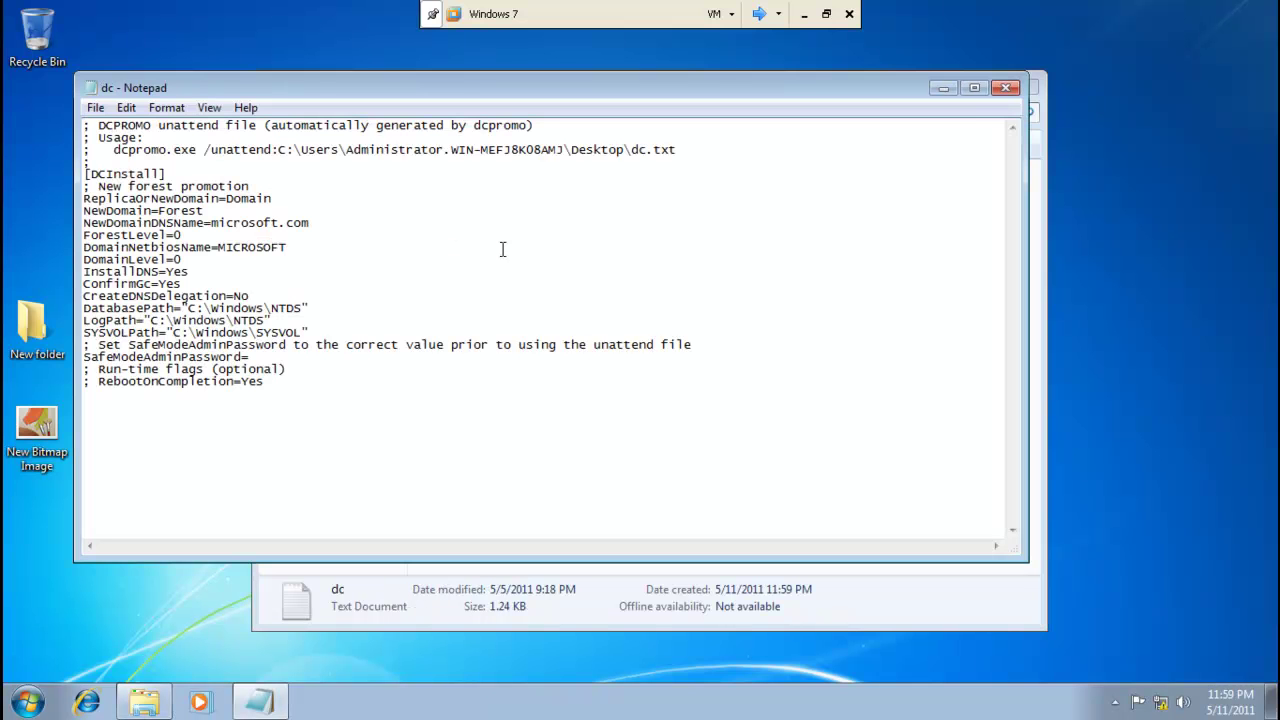
left_click(1006, 89)
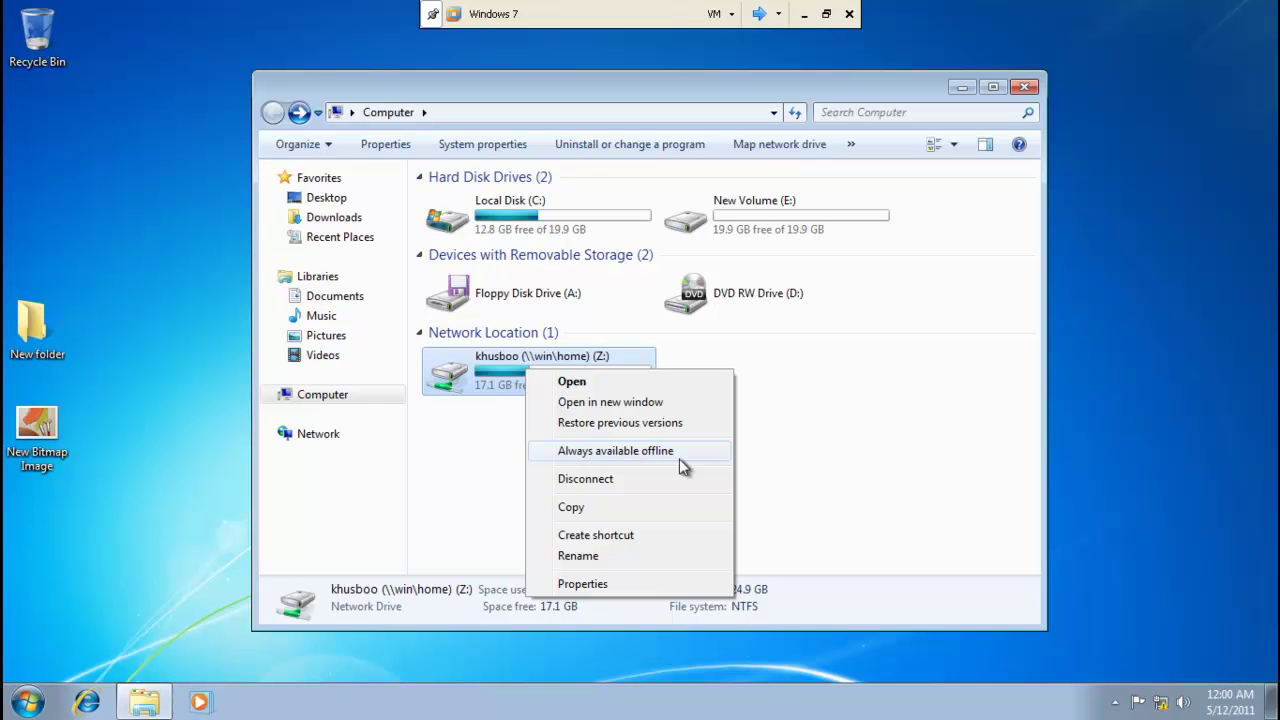
Make the Z: drive always available offline, open it, then go back to Computer.
left_click(808, 486)
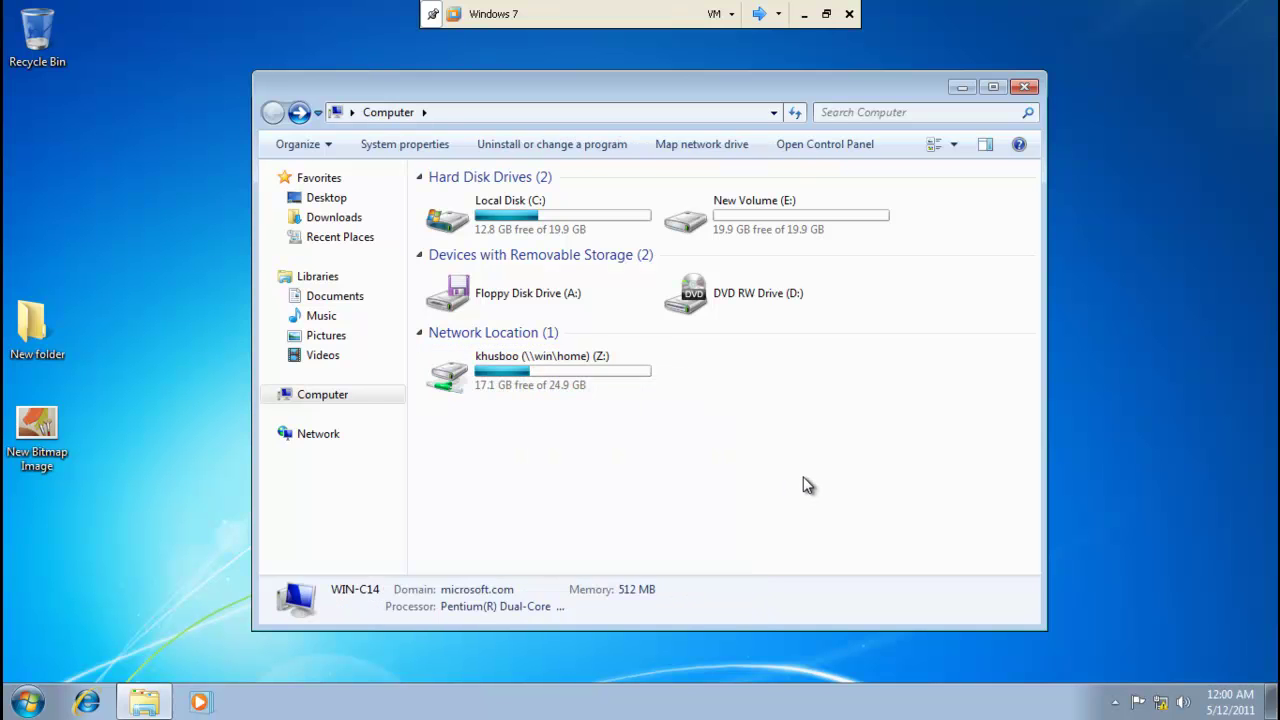
double_click(586, 386)
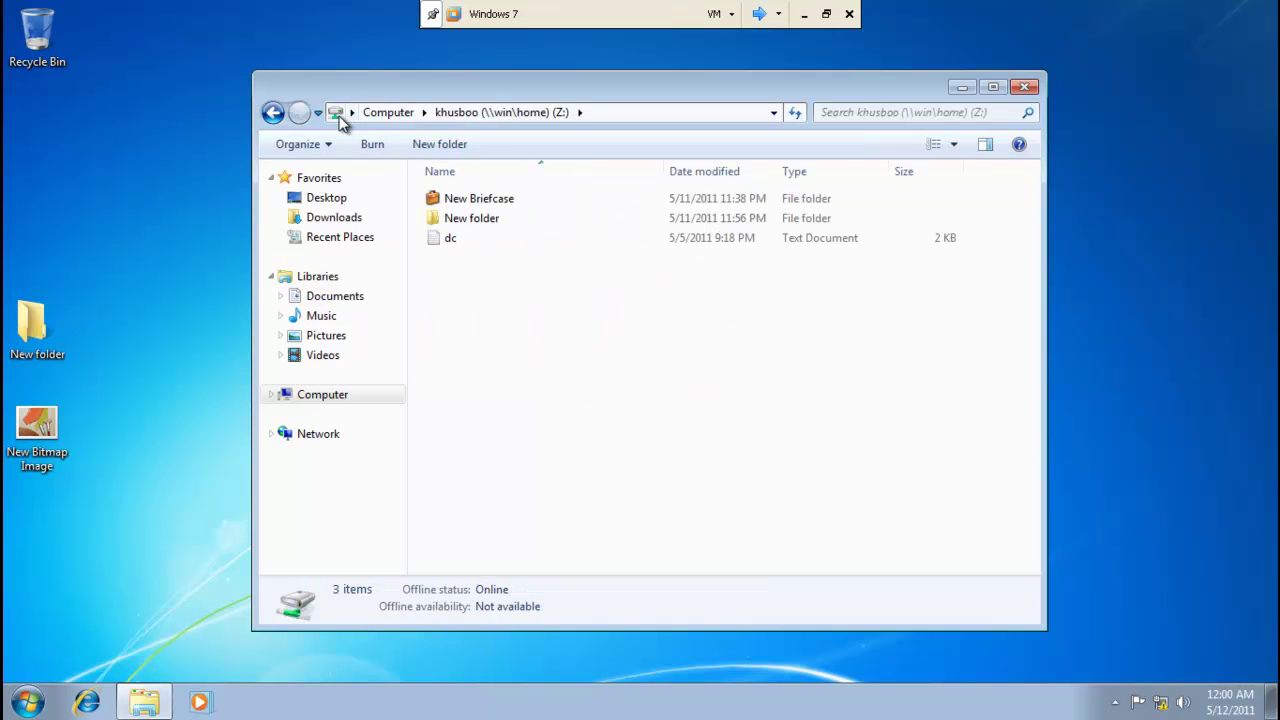
left_click(273, 113)
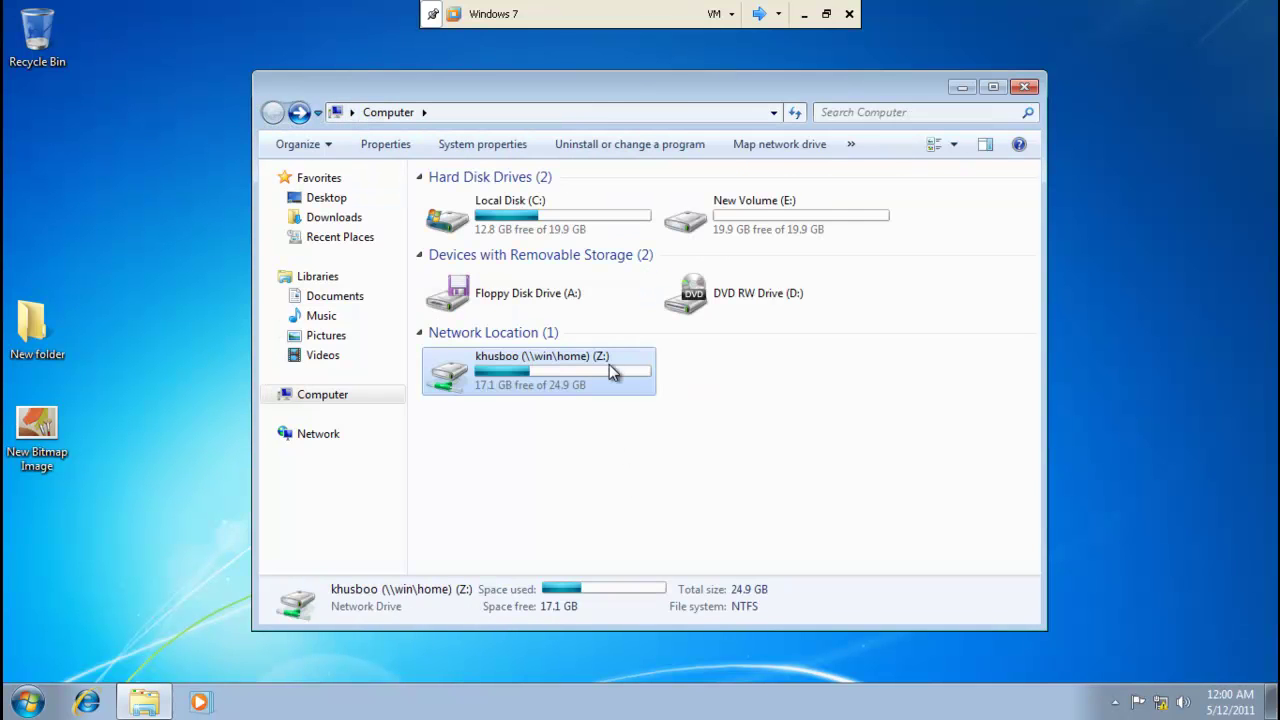
Verify adapters are disabled via ncpa.cpl, then confirm Z: reports 'not accessible'.
left_click(125, 614)
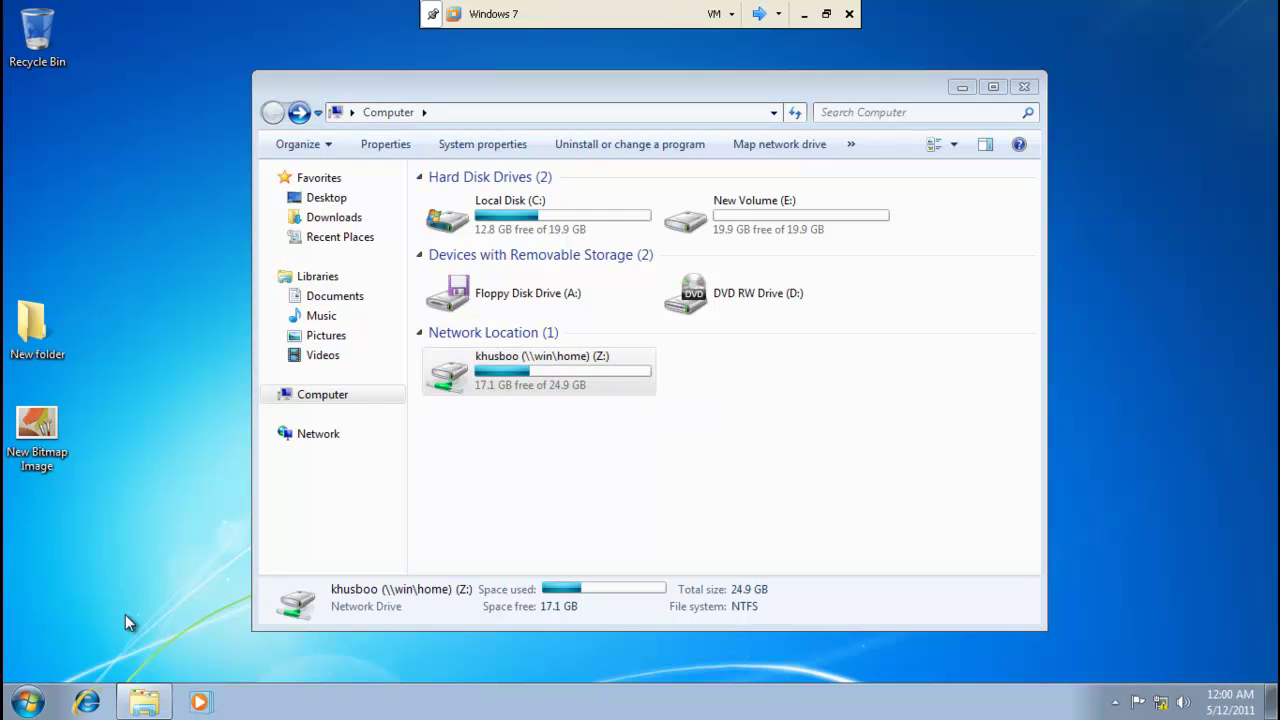
key("super+r")
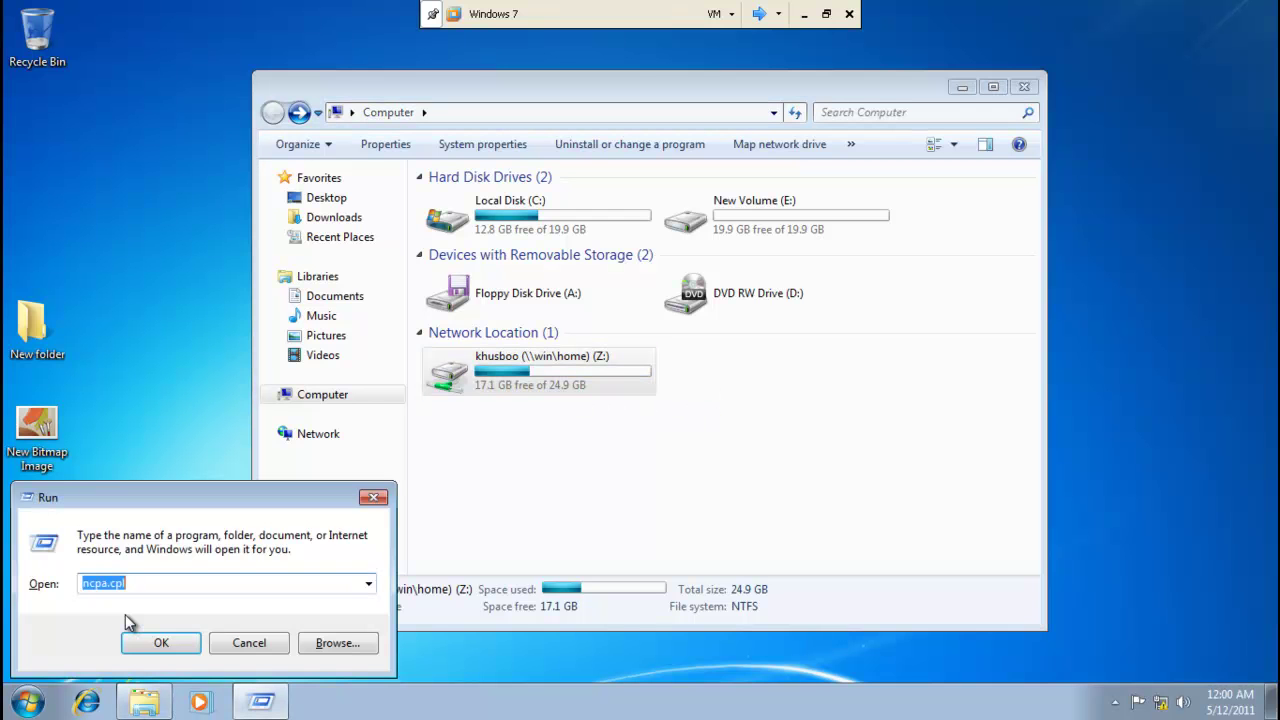
key("Return")
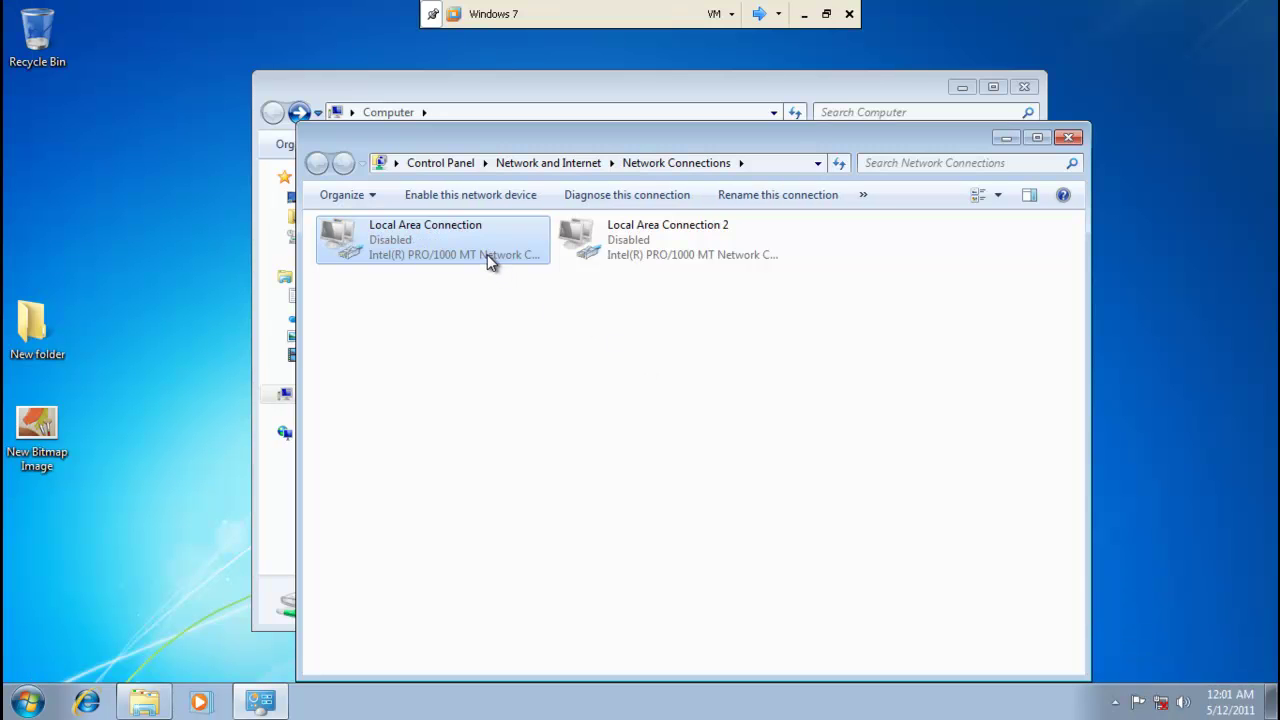
left_click(1070, 138)
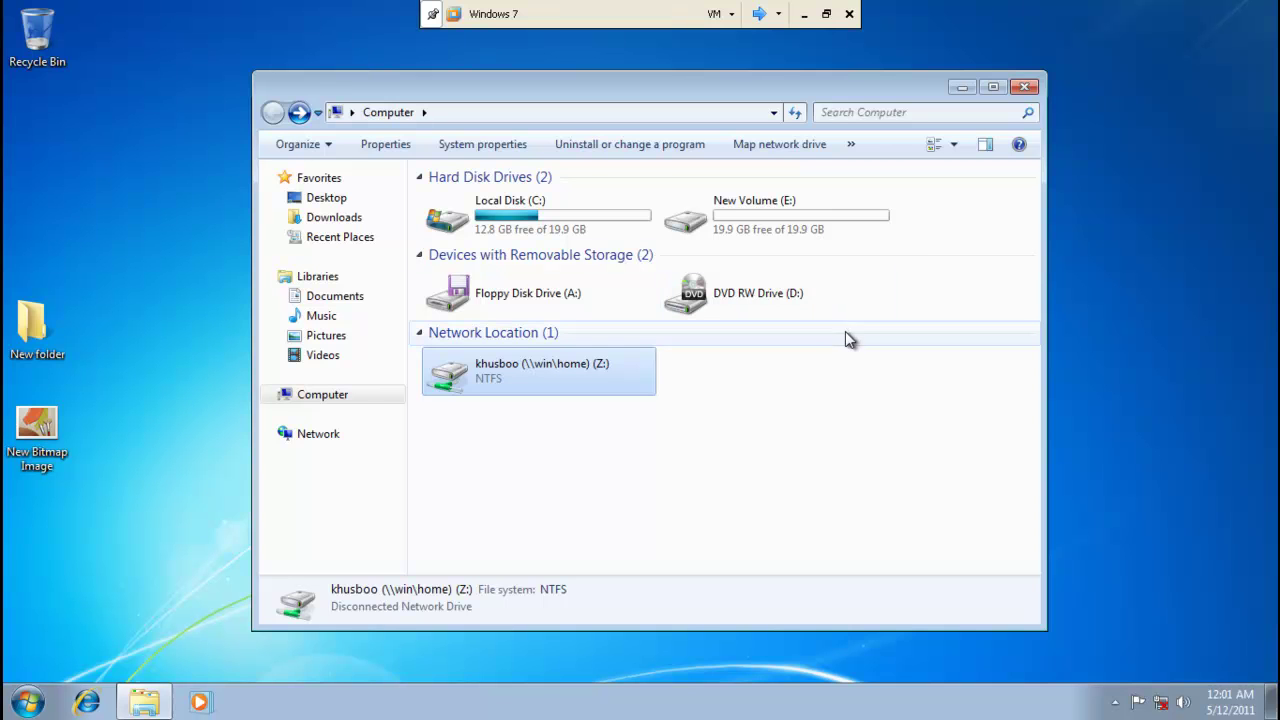
double_click(587, 386)
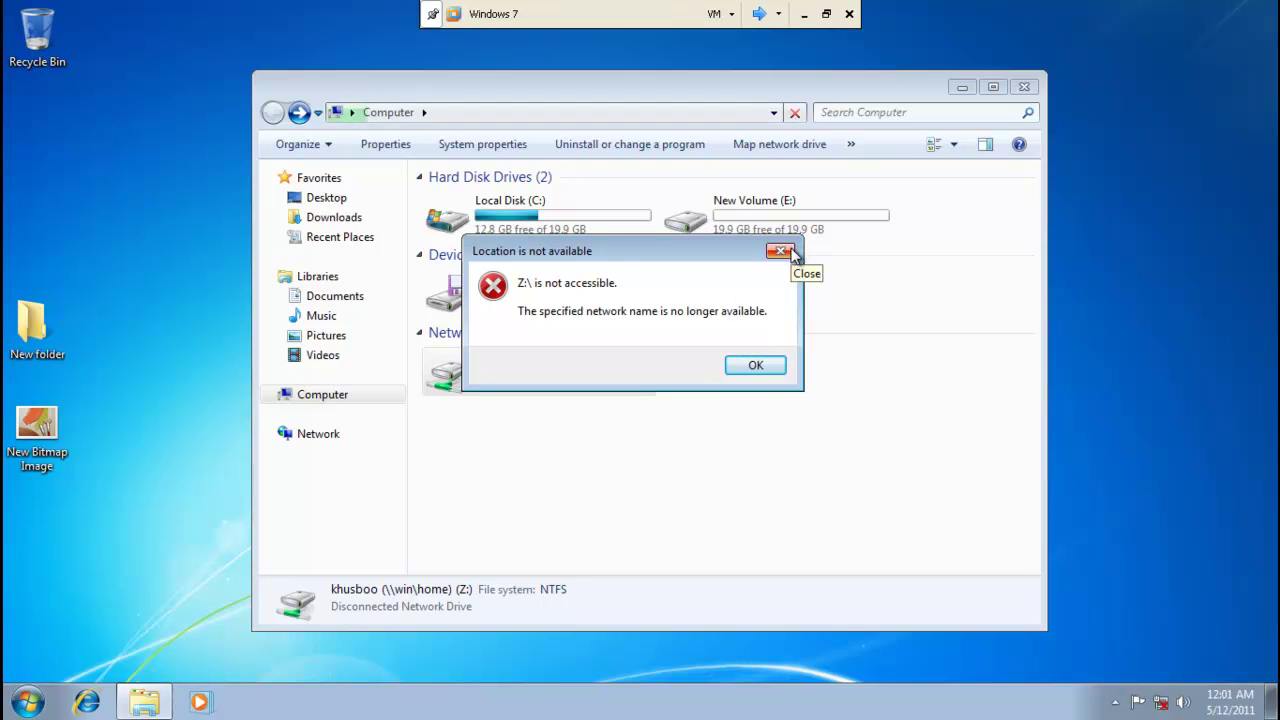
left_click(790, 251)
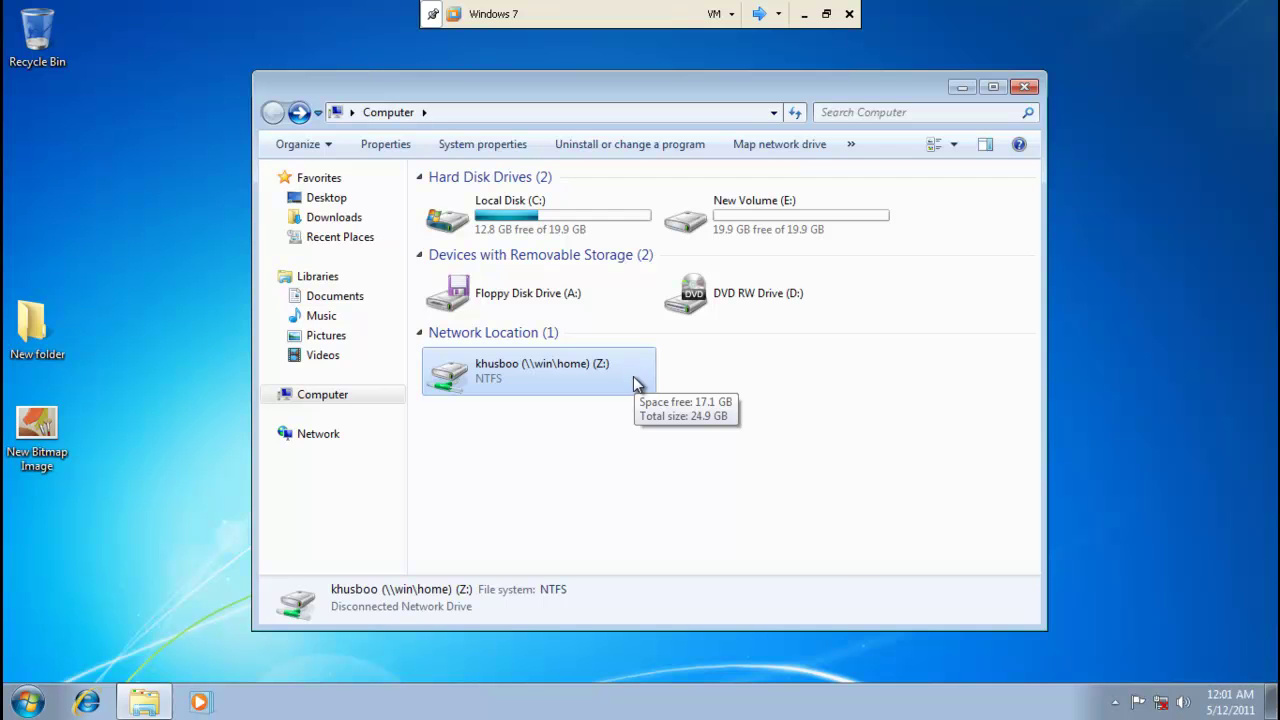
Check the current network status in Network and Sharing Center, then close it.
left_click(1160, 706)
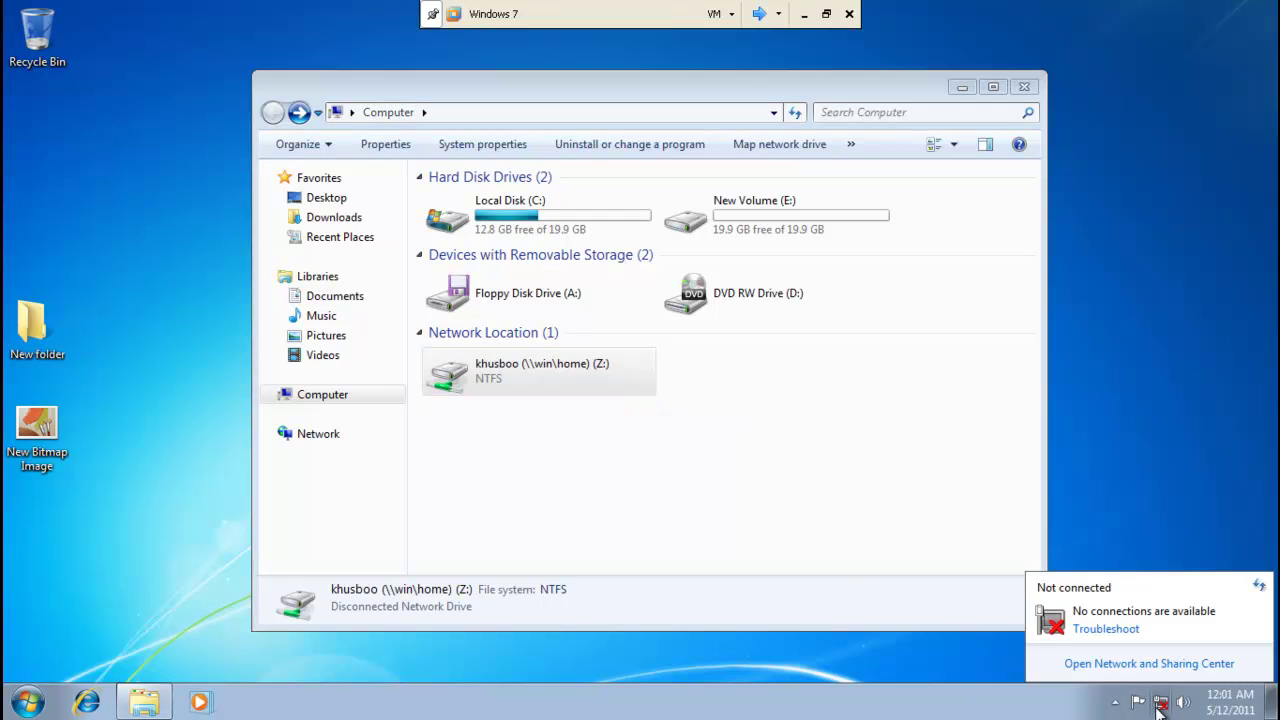
left_click(1152, 664)
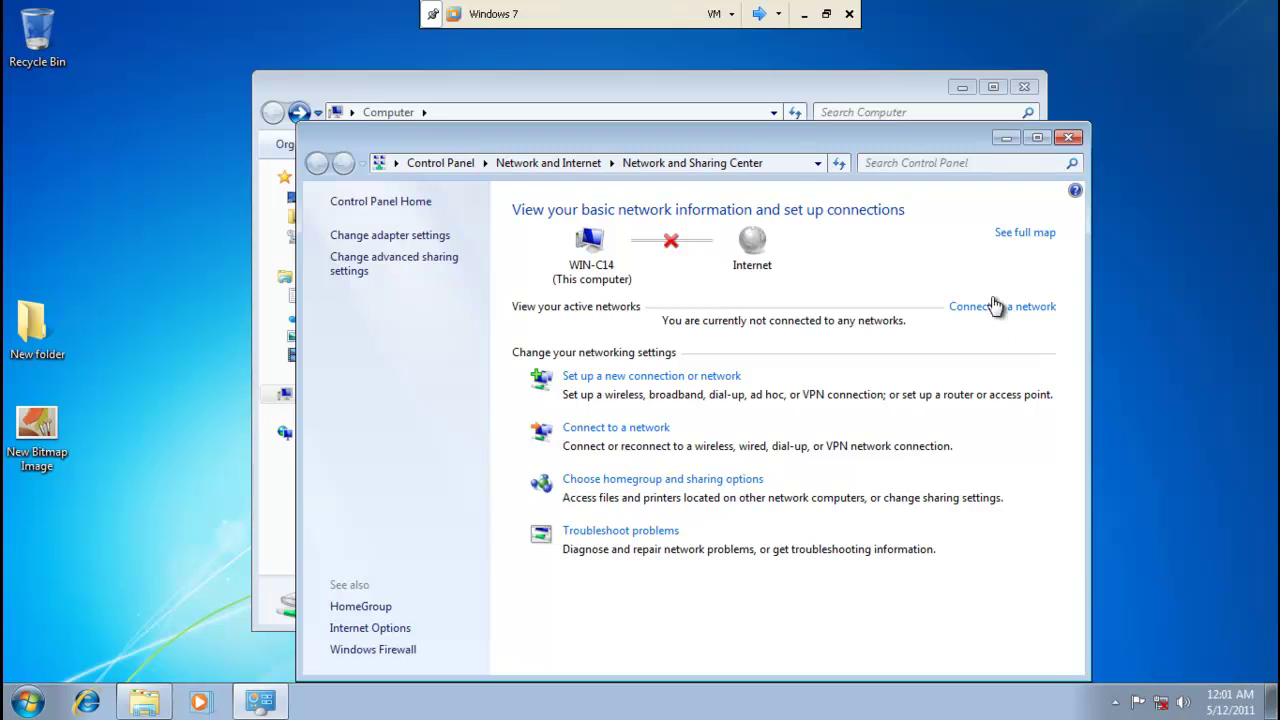
left_click(995, 306)
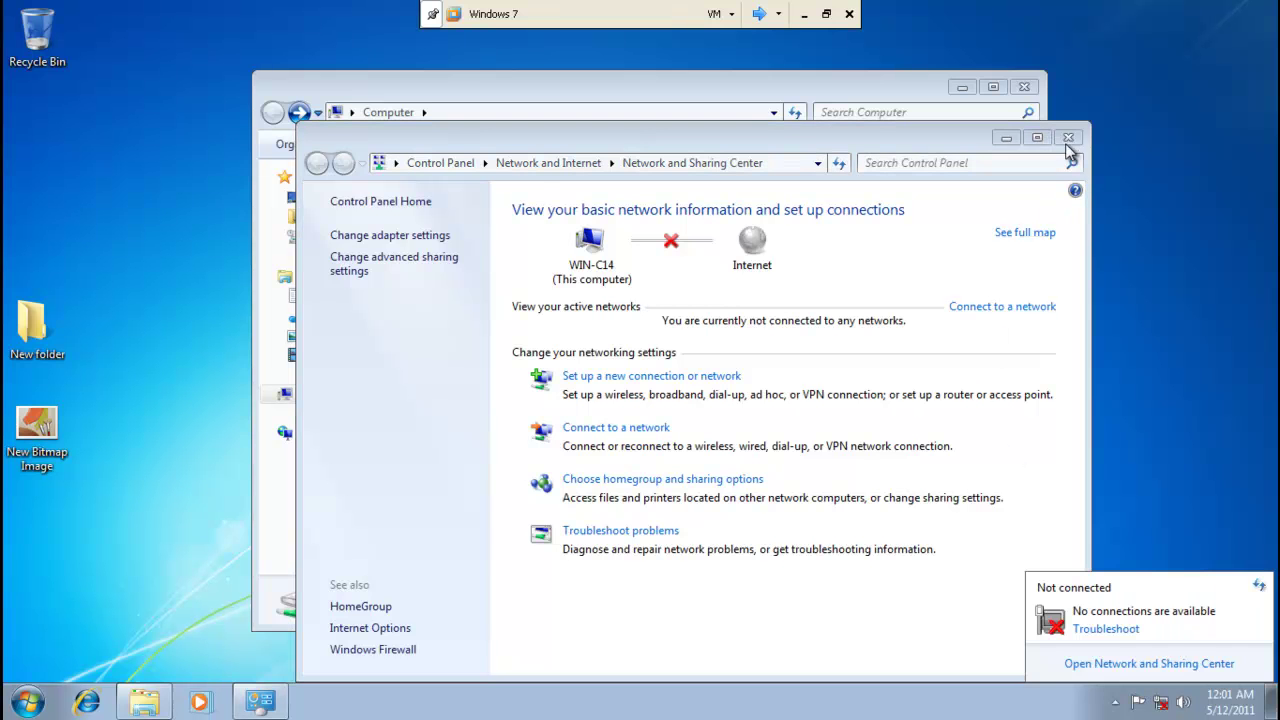
left_click(1067, 140)
Dismiss the Z: drive menu and reopen Network Connections via Run with ncpa.cpl.
right_click(550, 363)
left_click(529, 444)
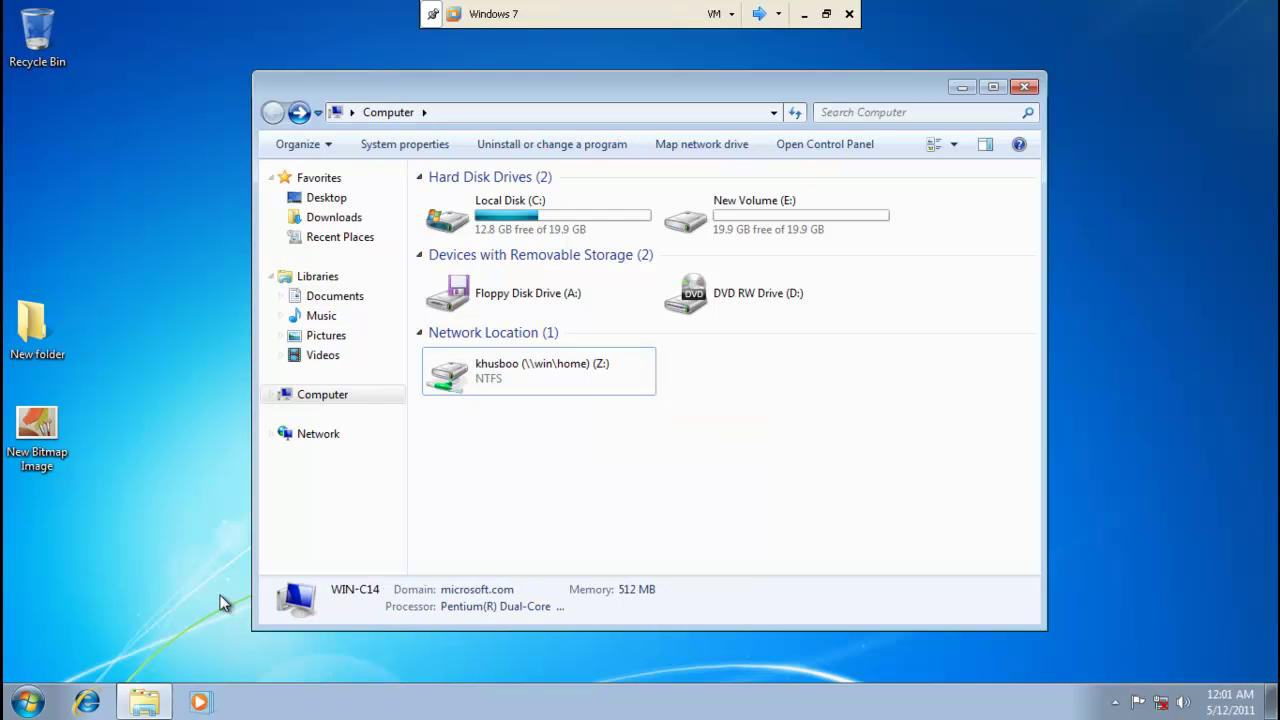
key("super+r")
left_click(148, 628)
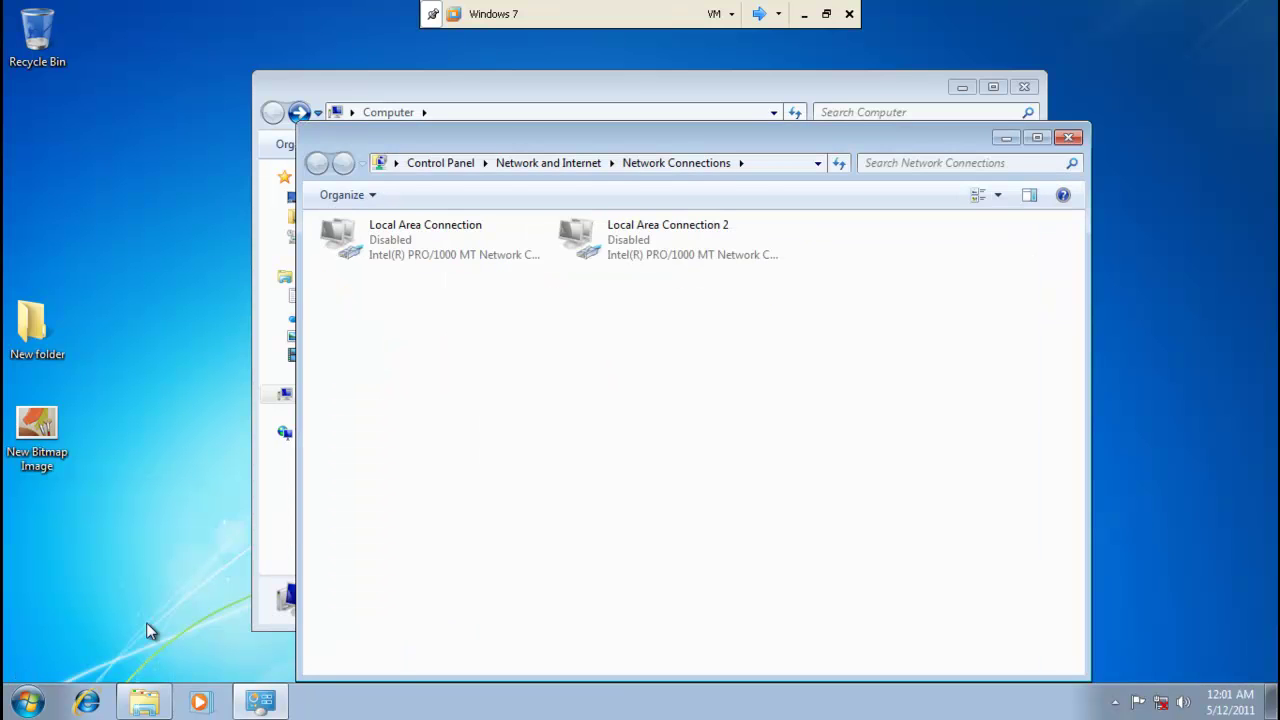
Enable Local Area Connection with administrator credentials, close Network Connections, and select the reconnected Z: drive.
left_click(362, 256)
right_click(362, 256)
left_click(380, 271)
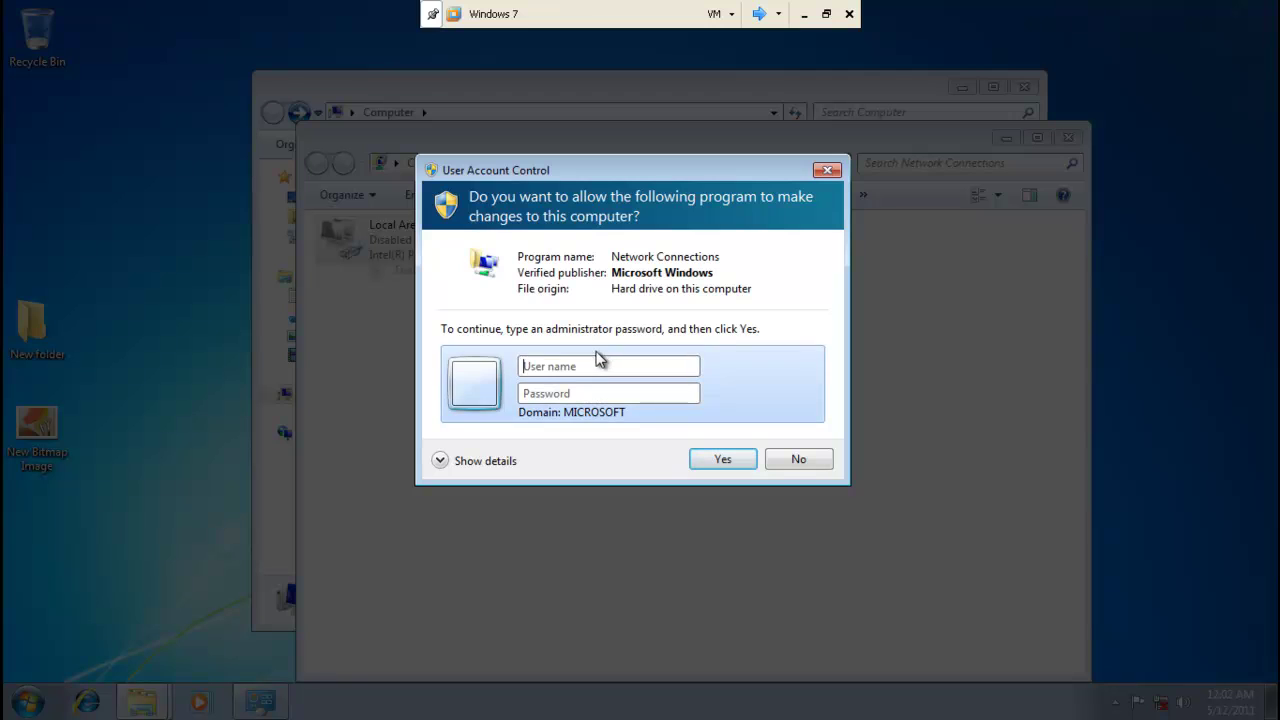
type("adm")
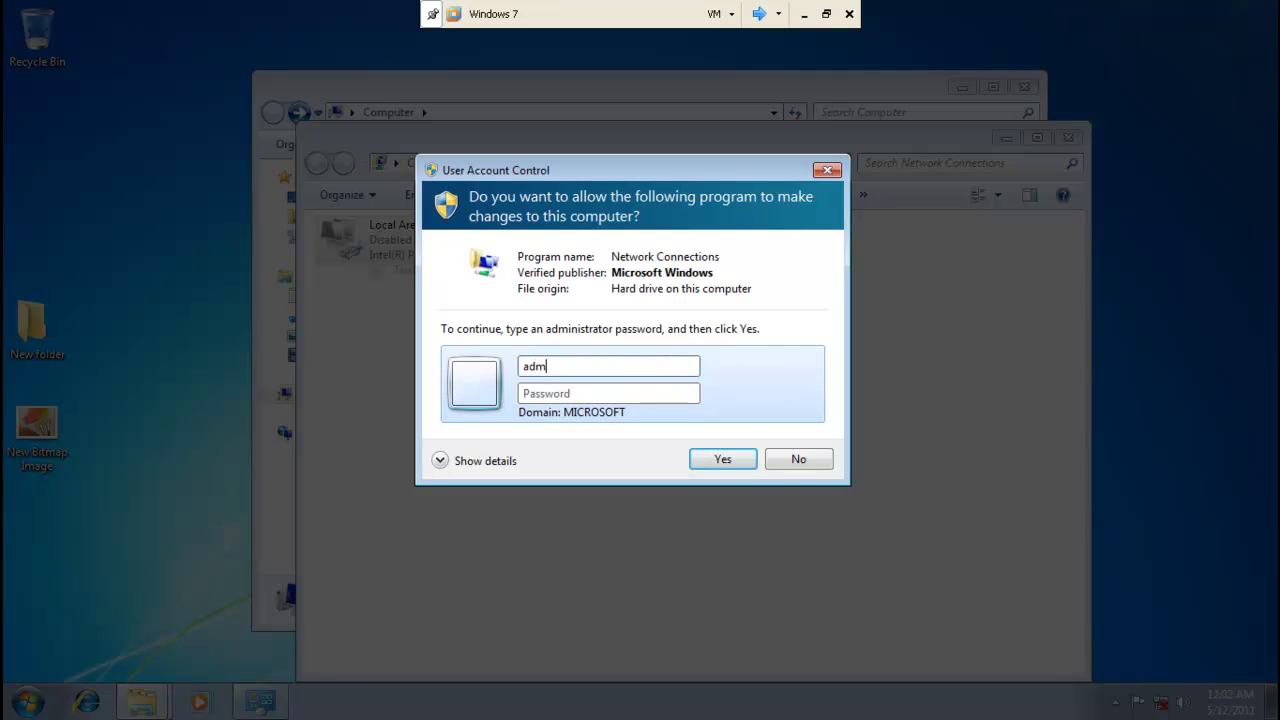
type("inistrator")
key("Tab")
type("•••••••")
key("Return")
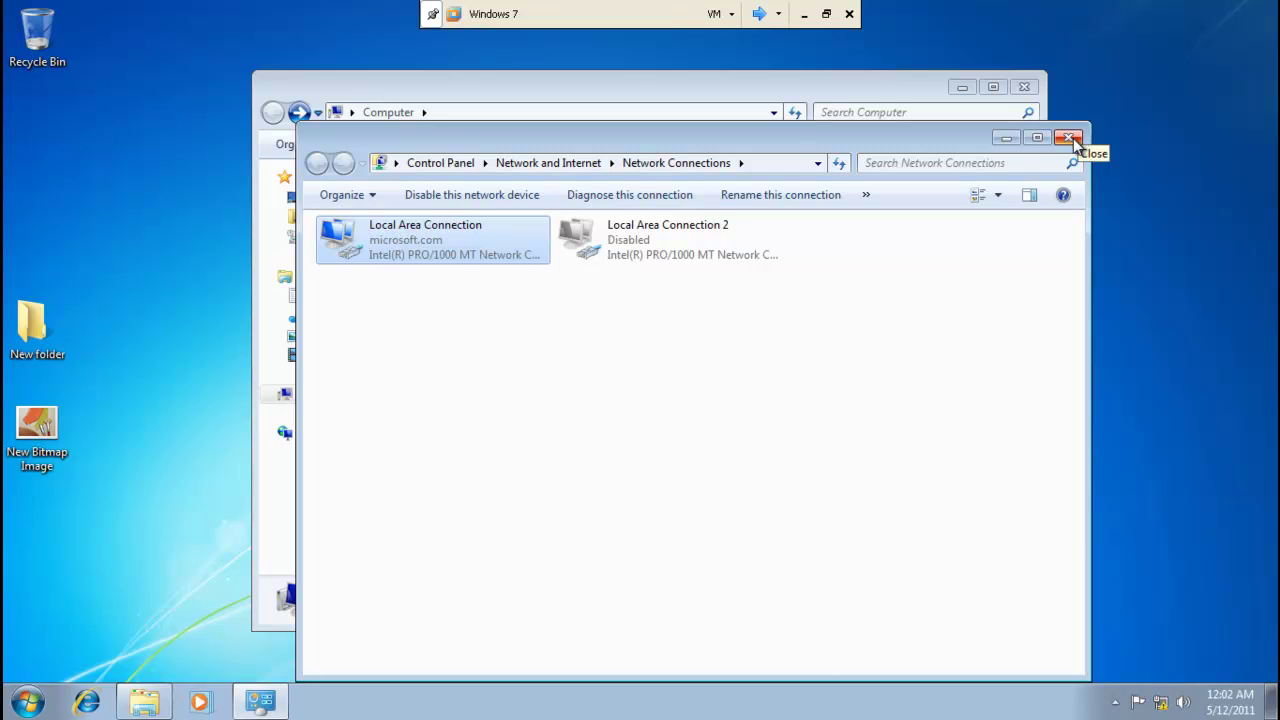
left_click(1068, 137)
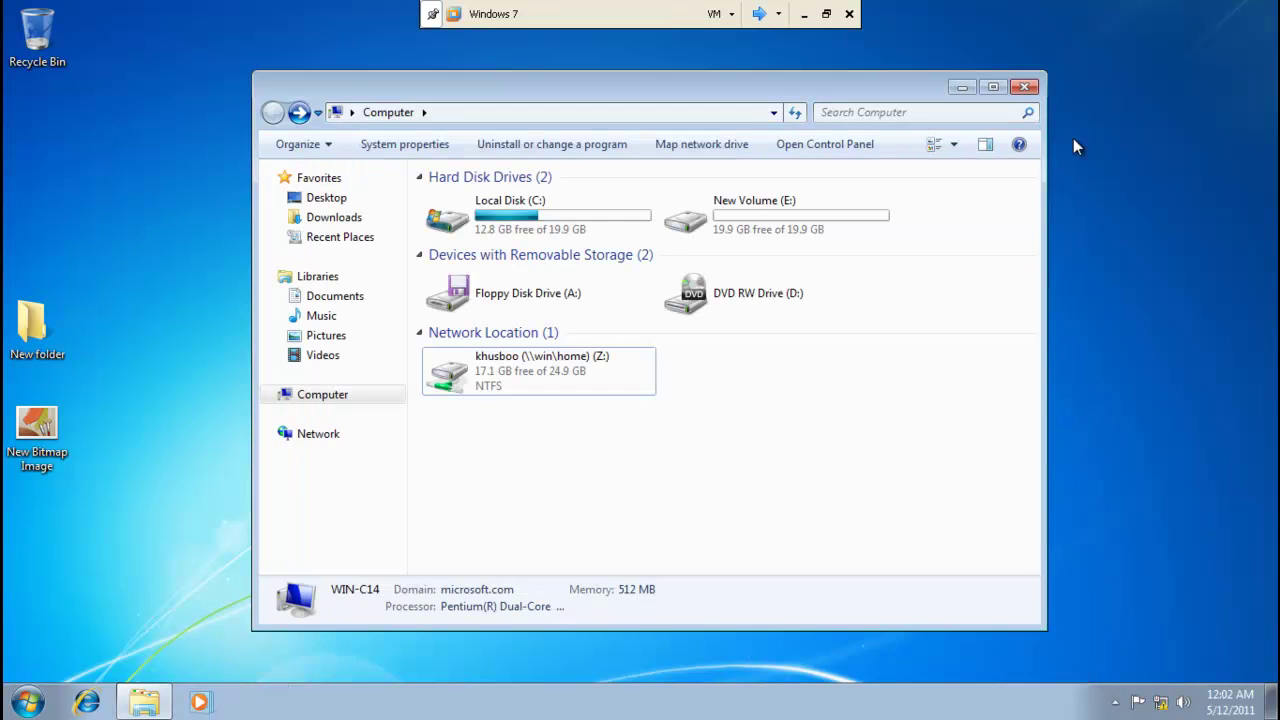
left_click(621, 384)
Check the files on Z:, then set the Z: drive to Always available offline.
double_click(621, 384)
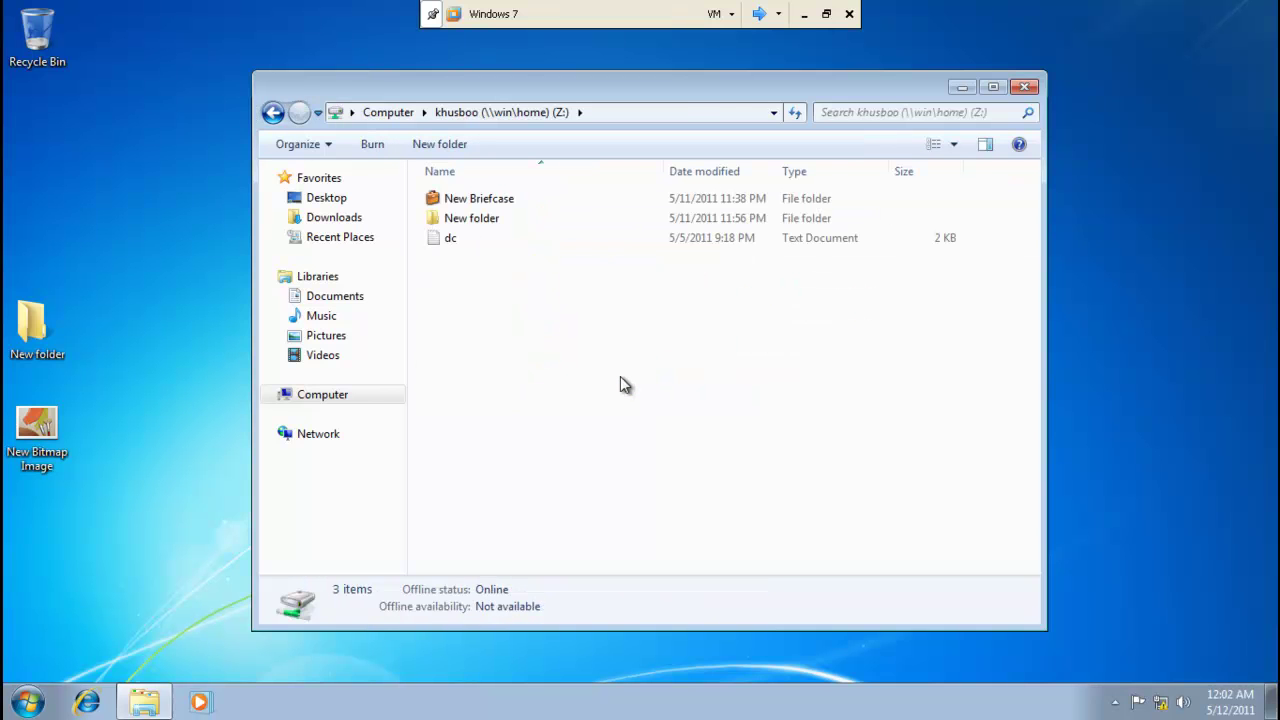
left_click(272, 112)
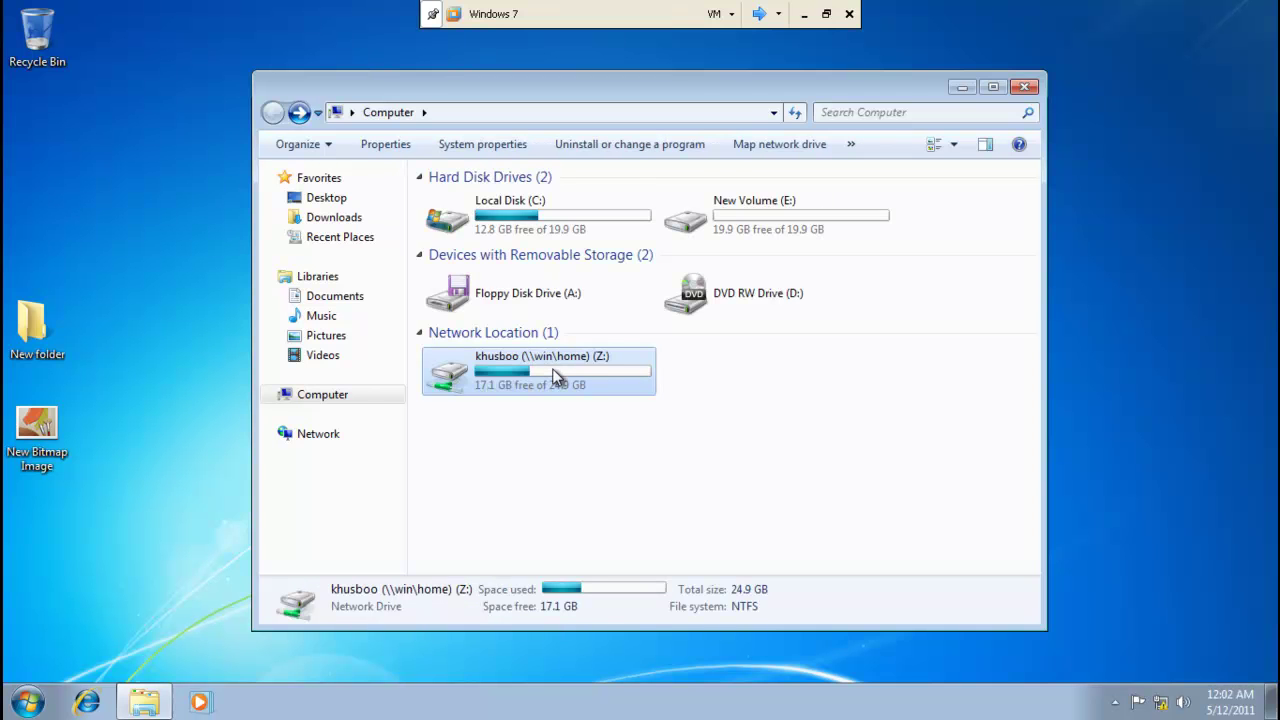
right_click(556, 378)
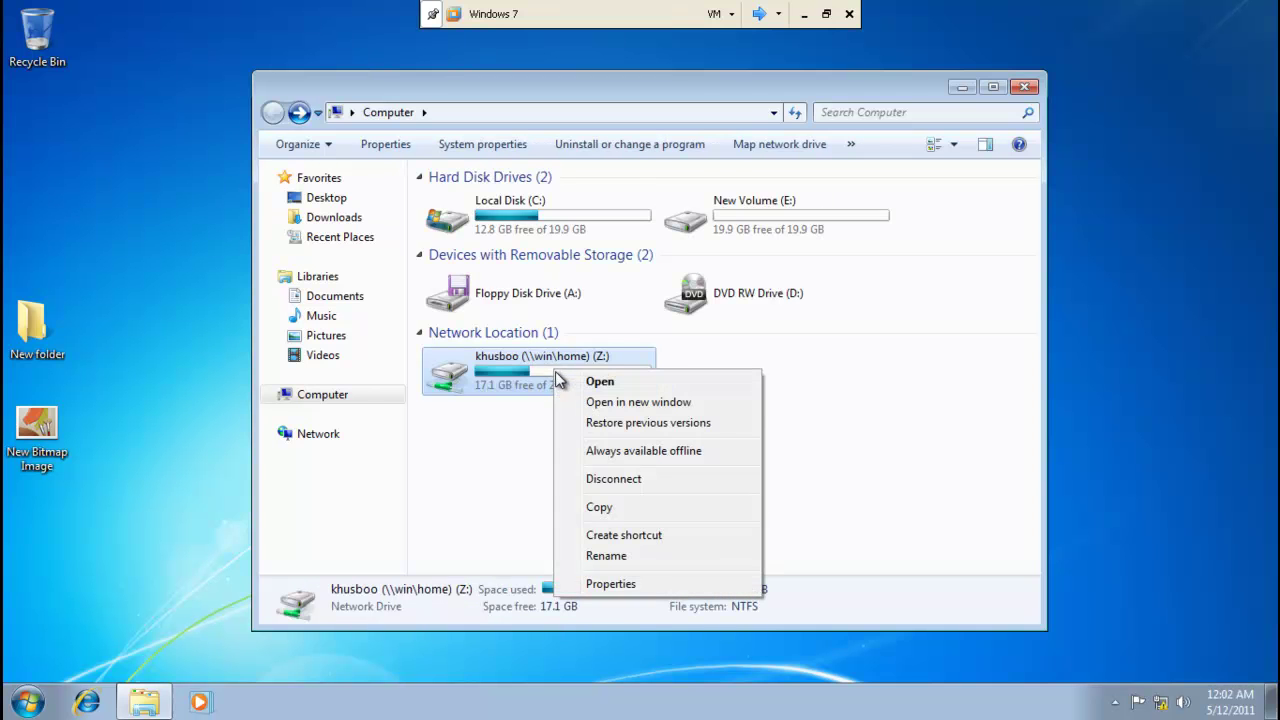
left_click(605, 456)
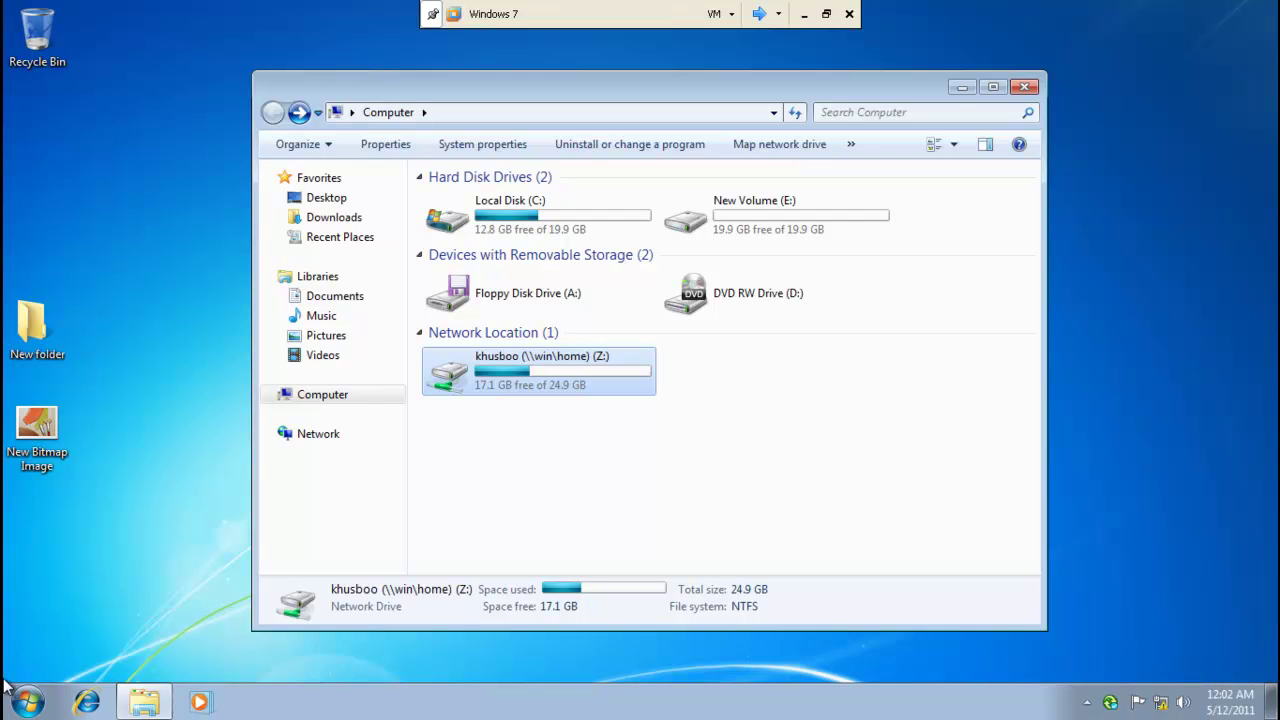
left_click(24, 704)
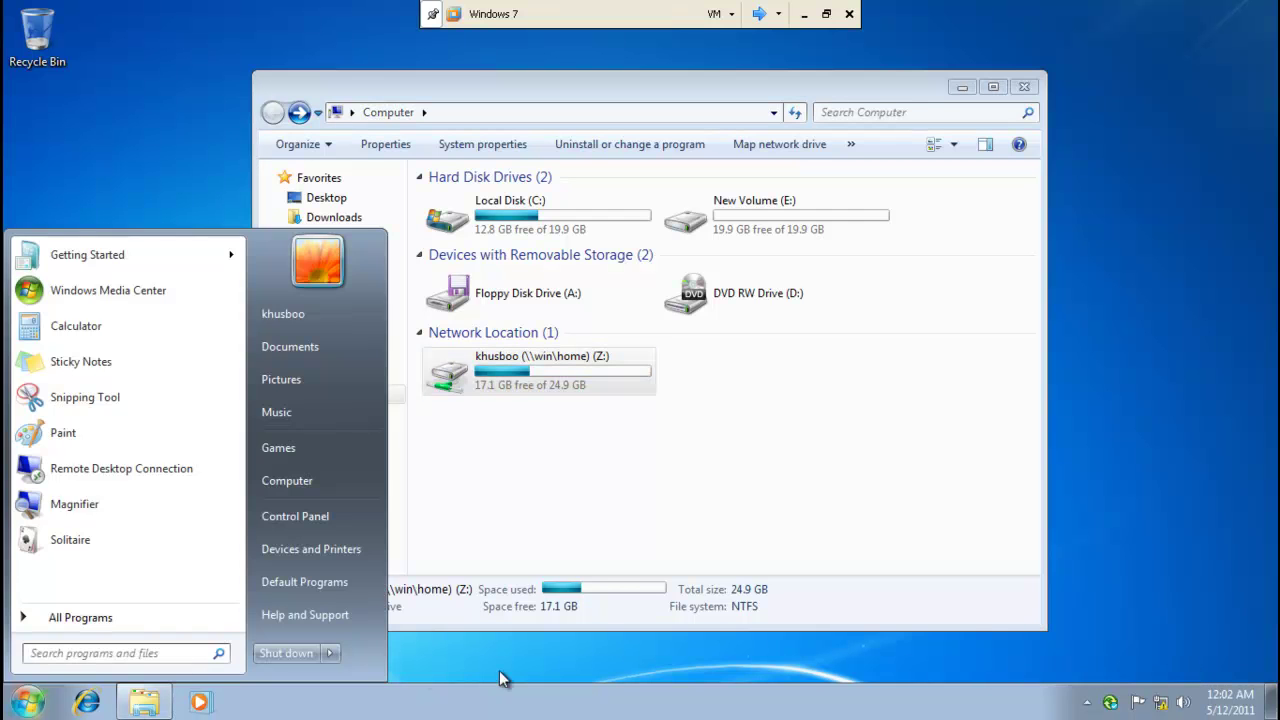
left_click(625, 690)
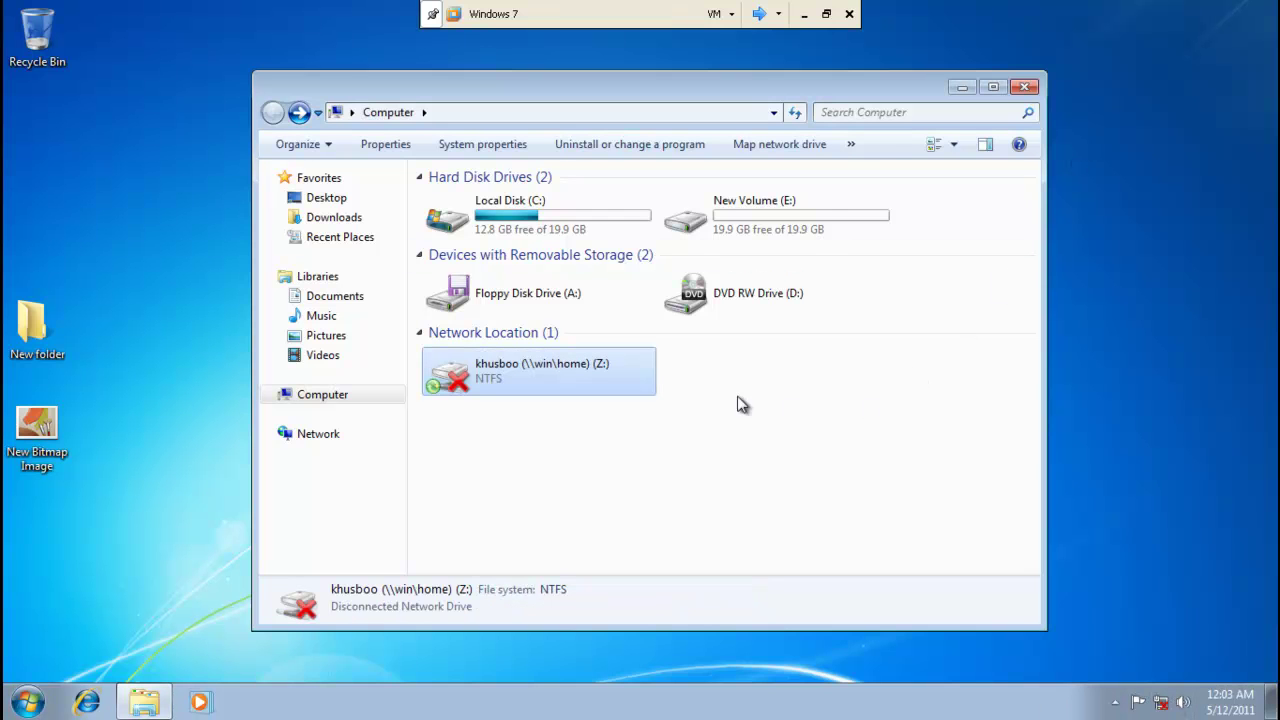
Browse the disconnected Z: drive's cached New Briefcase, New folder and dc, then close Network Connections.
double_click(593, 366)
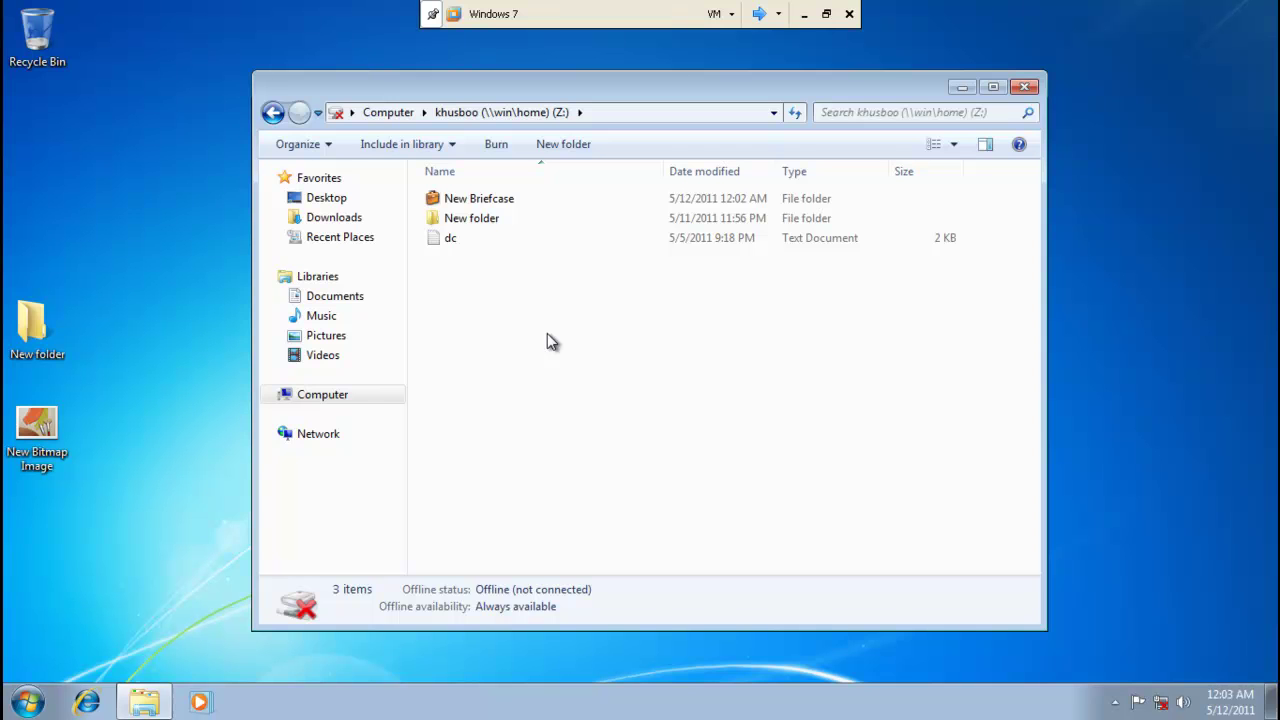
left_click(272, 112)
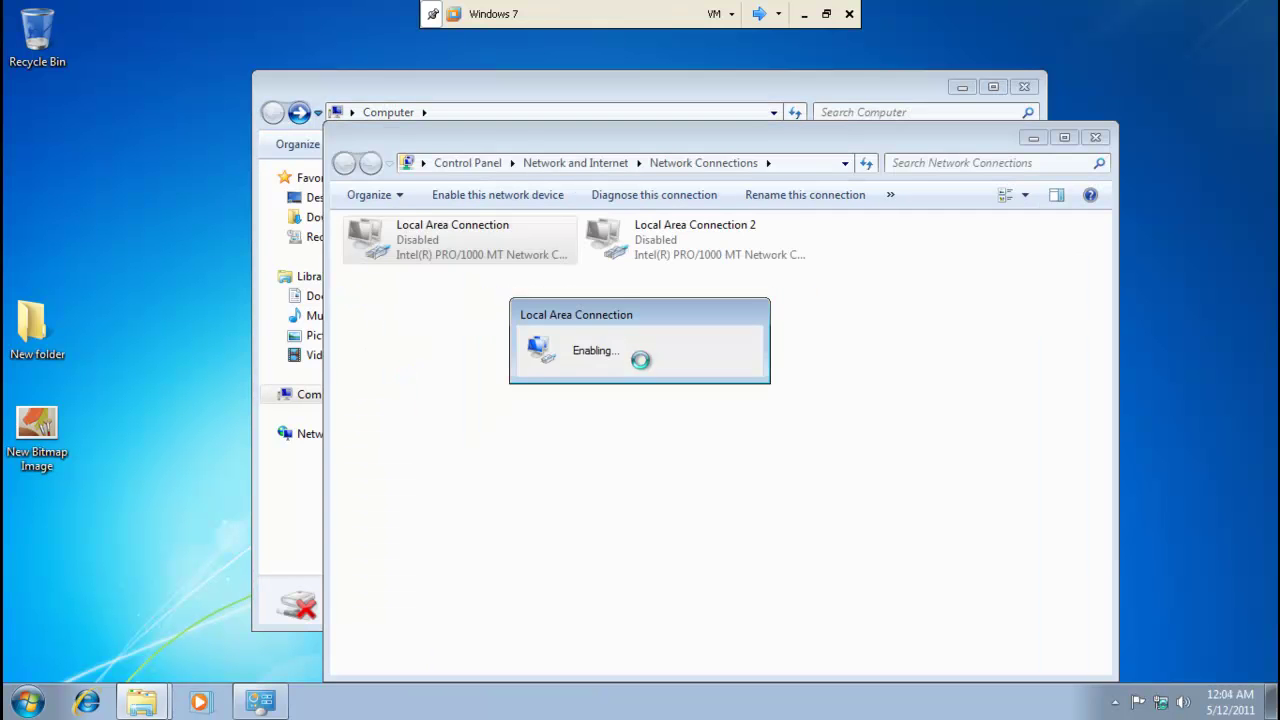
left_click(1096, 138)
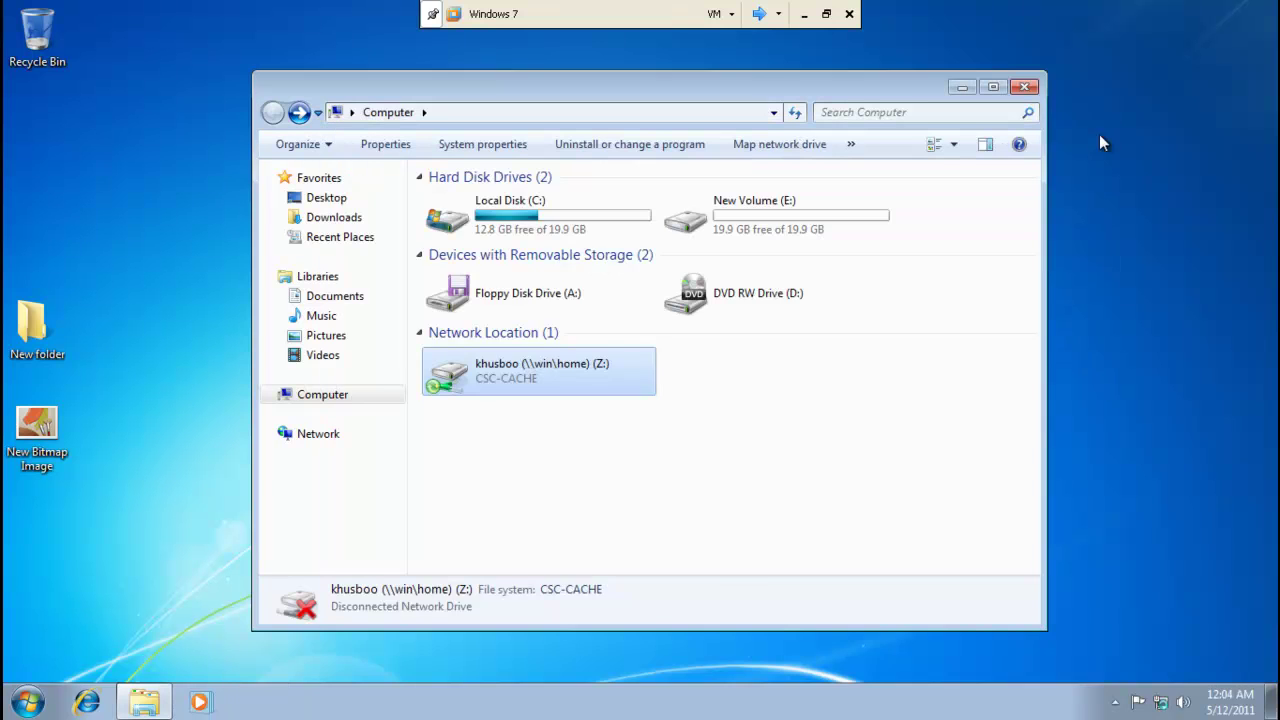
Verify Z: is back online with 17.1 GB free of 24.9 GB, then minimize the Windows 7 VM.
double_click(650, 360)
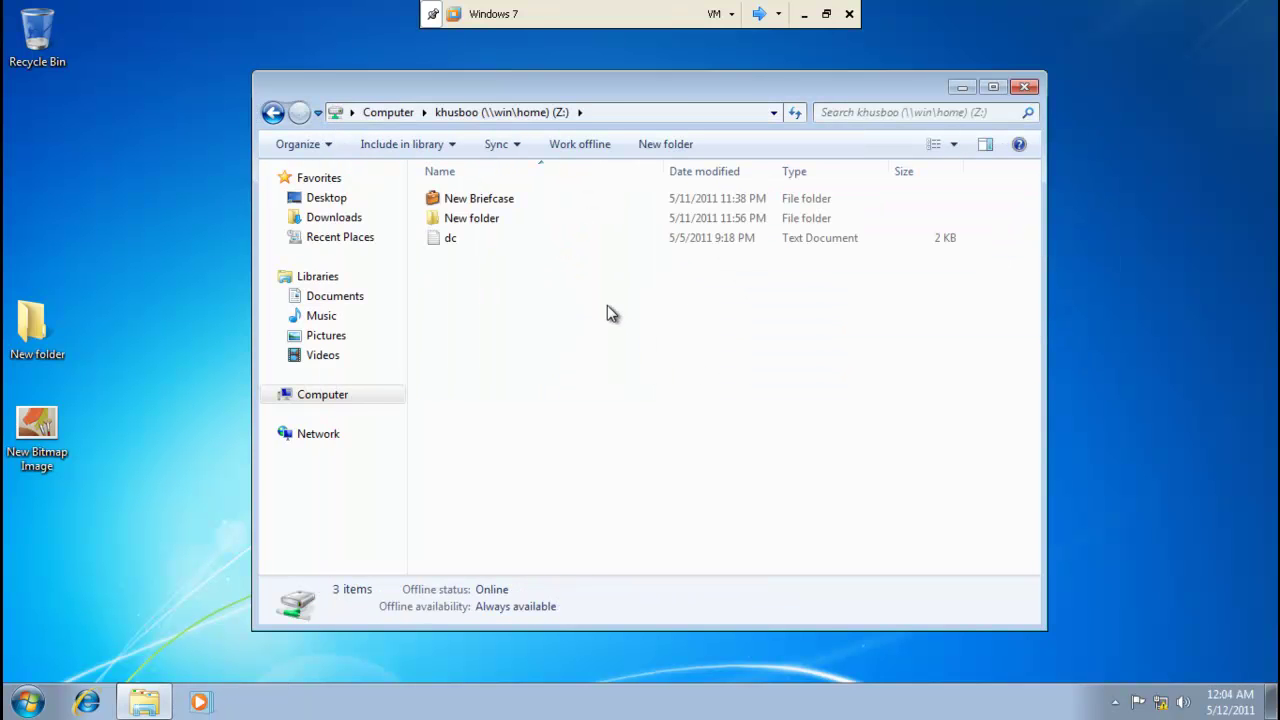
left_click(272, 115)
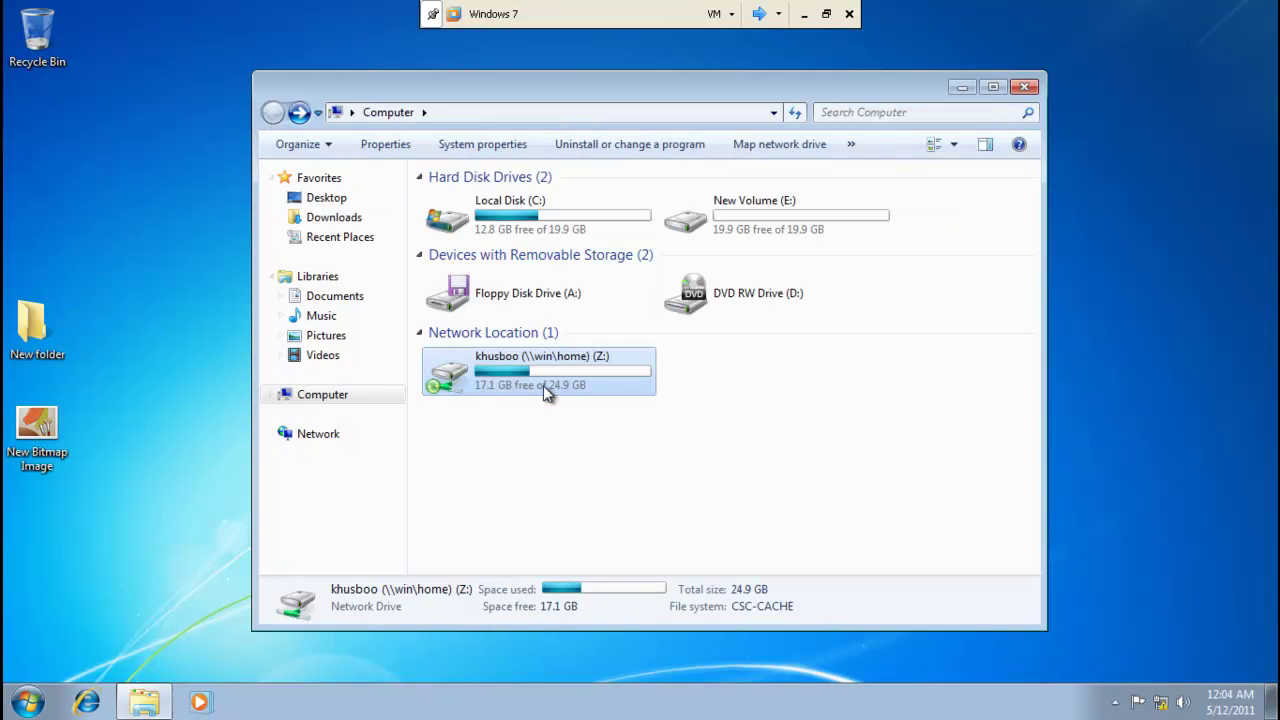
mouse_move(543, 385)
left_click(803, 15)
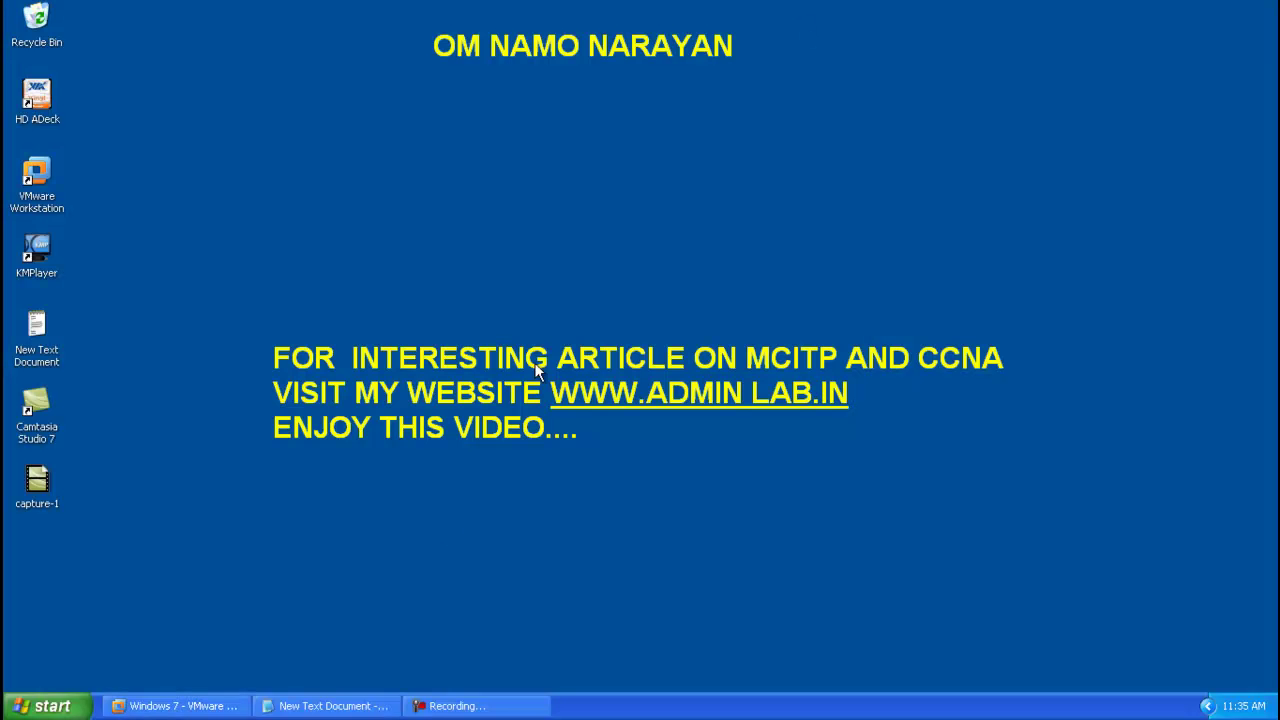